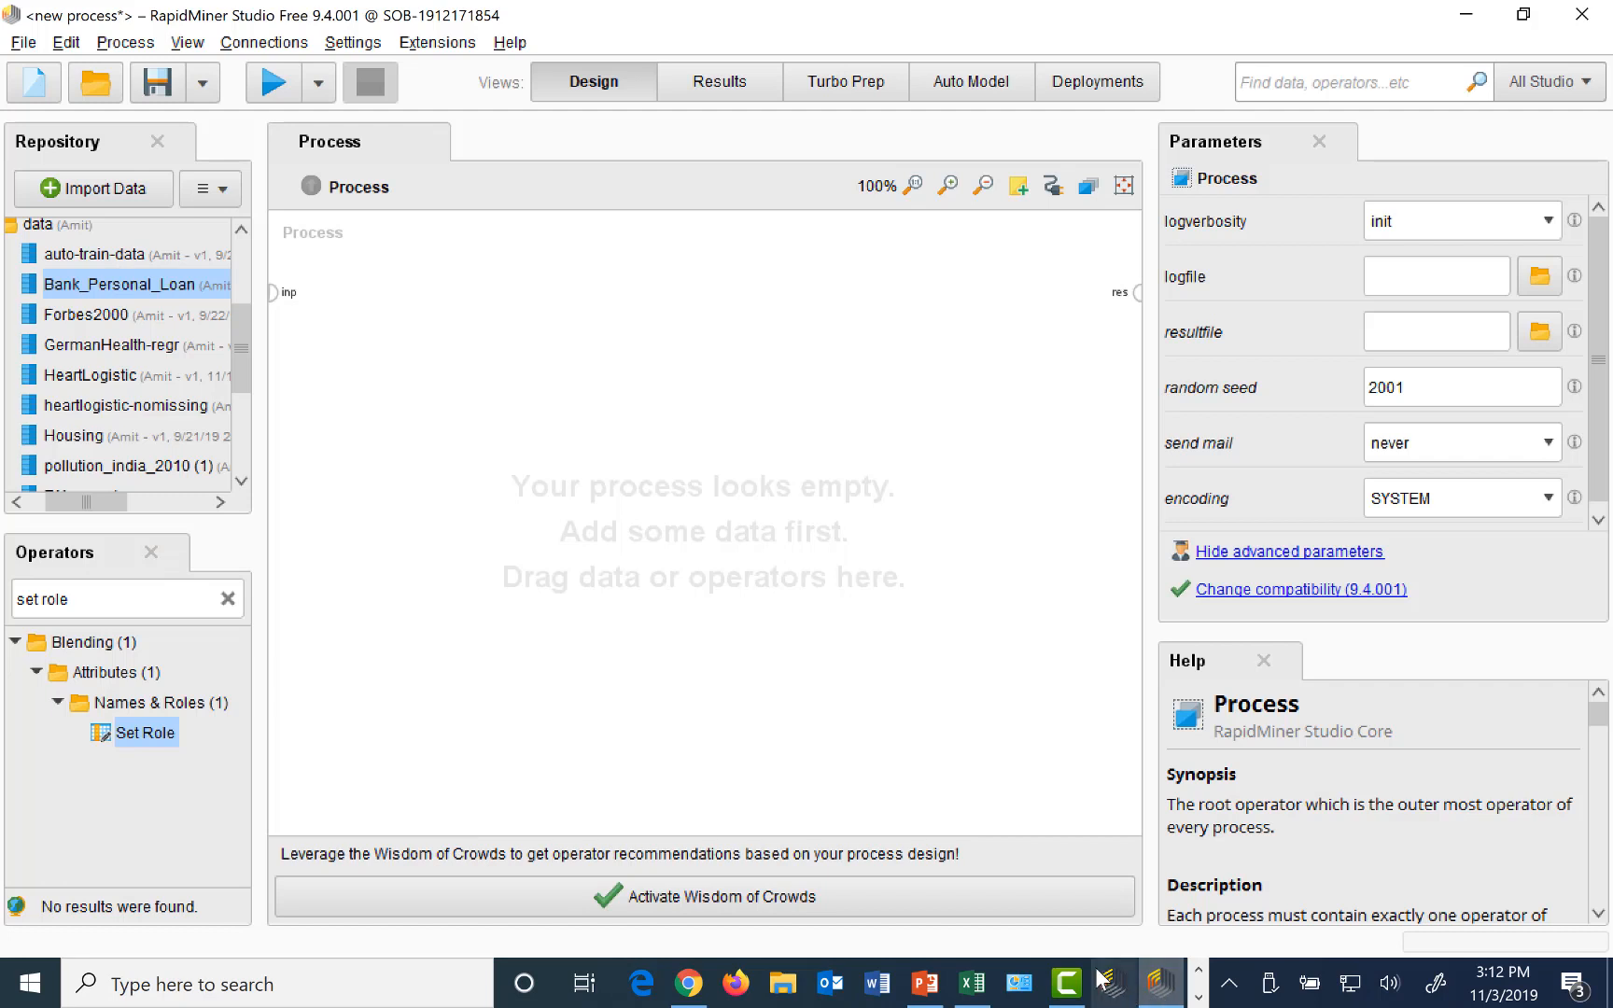
Open the Bank_Personal_Loan data set to view its rows, and add it to the empty process as a Retrieve operator
{"action": "double_click", "coordinate": [111, 285]}
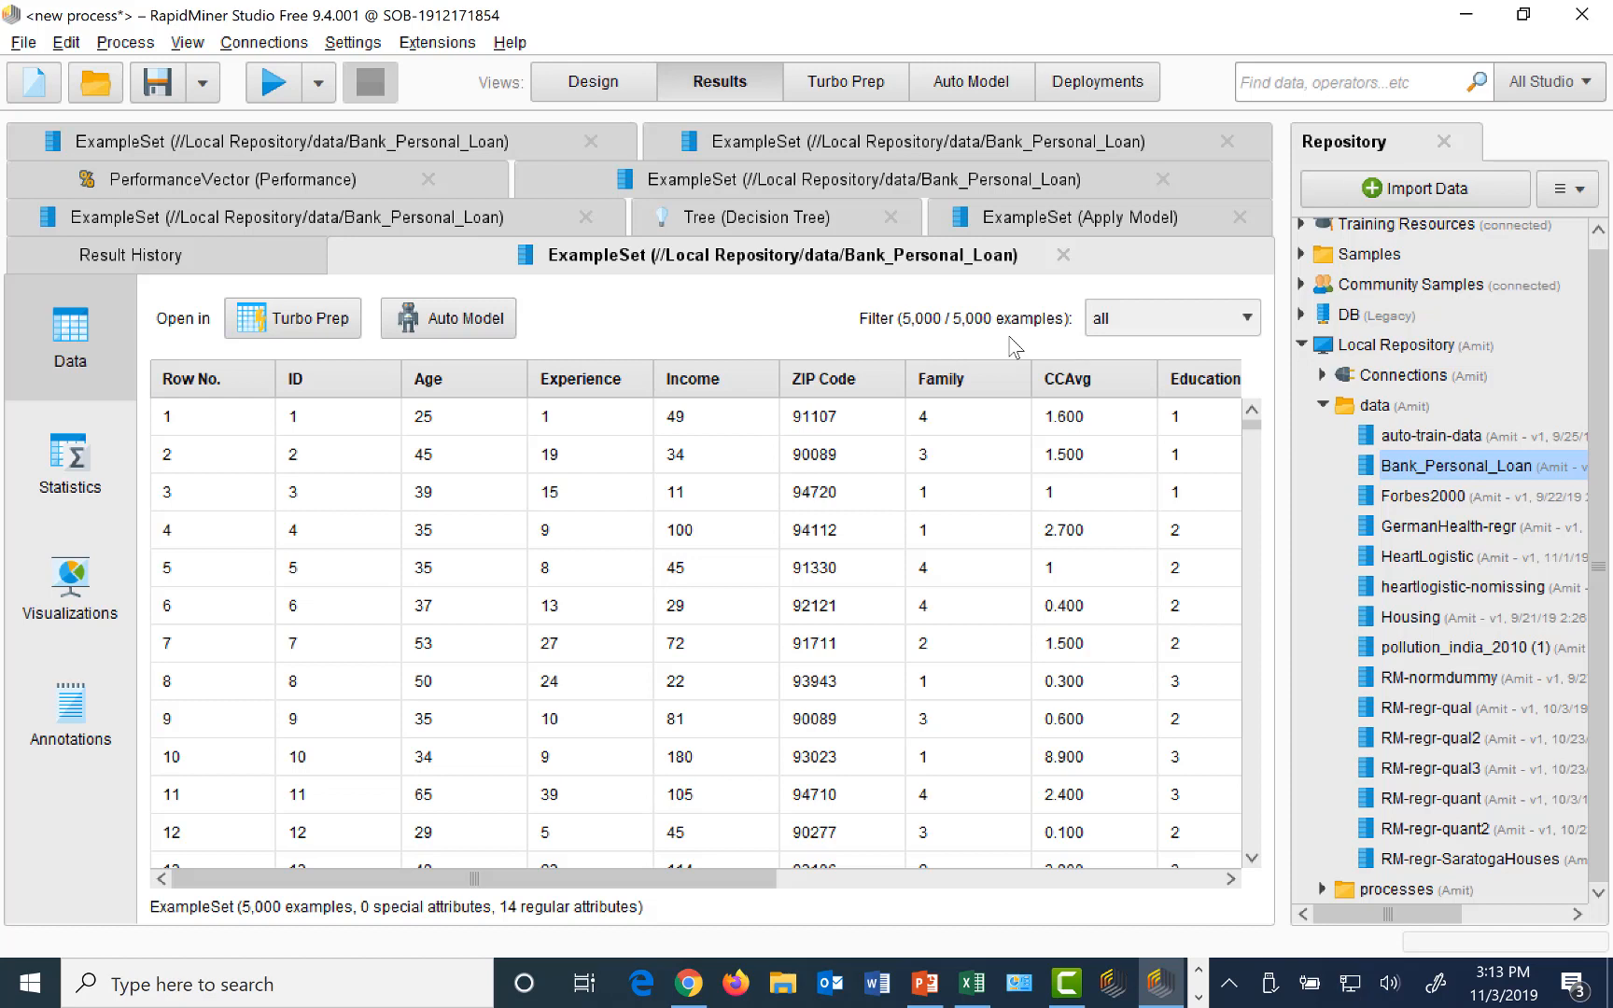
{"action": "left_click", "coordinate": [618, 90]}
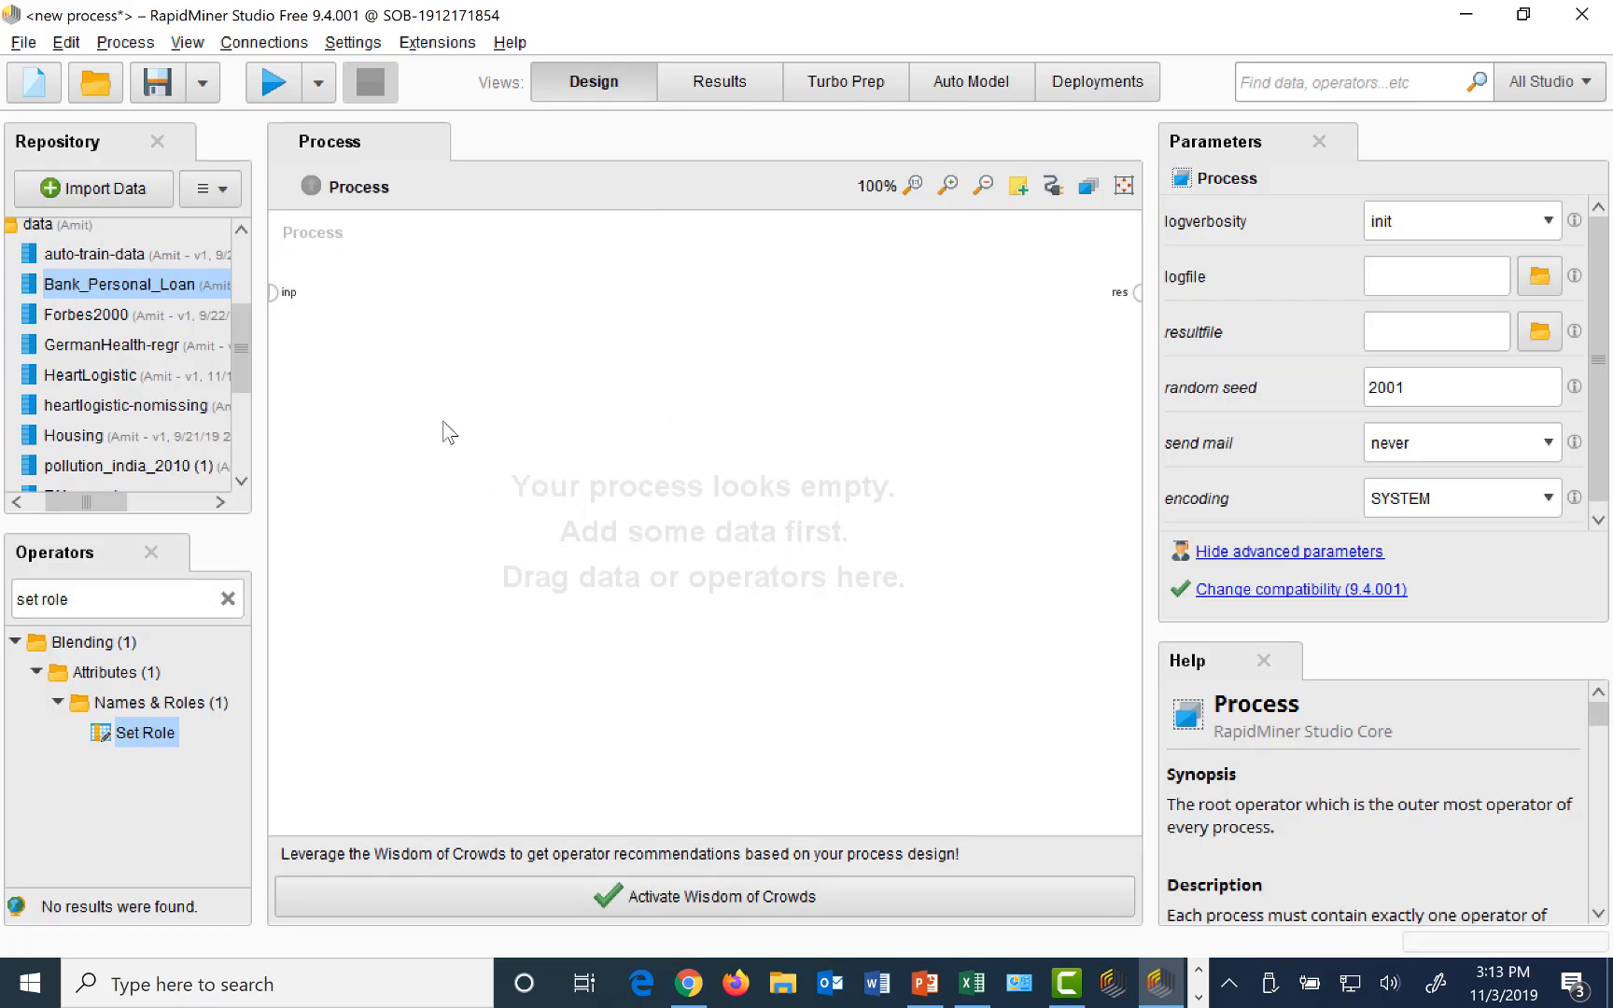
{"action": "left_click_drag", "start_coordinate": [98, 293], "coordinate": [383, 325]}
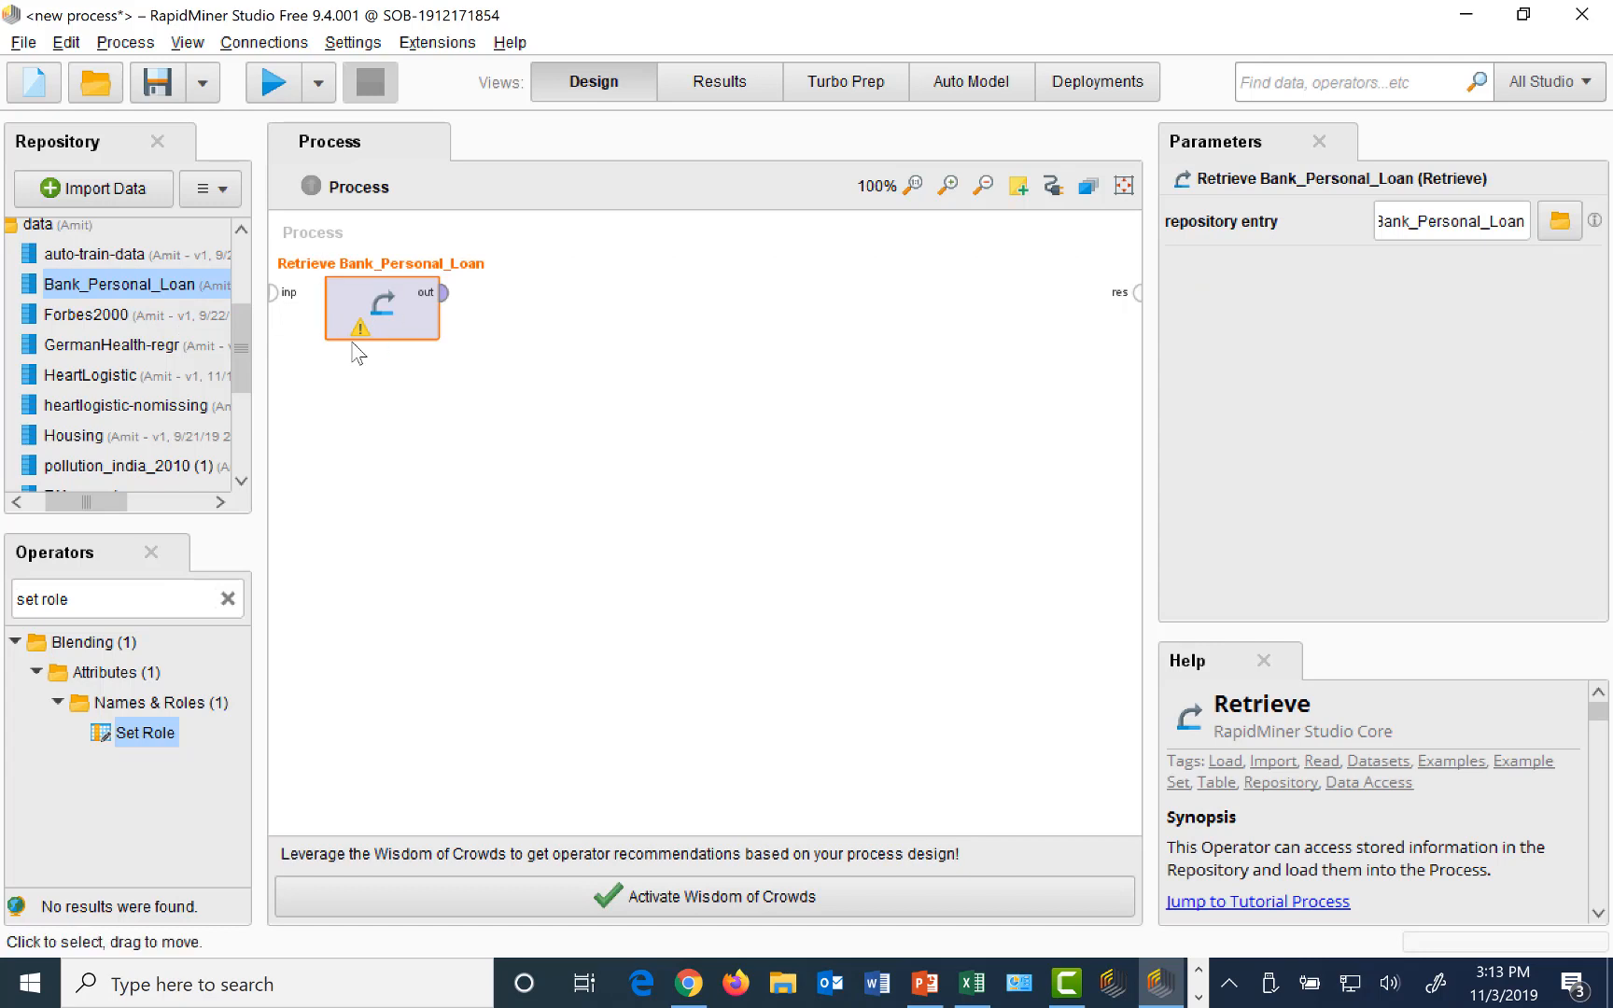
Add a Set Role operator below the Retrieve operator and connect the retrieved data to its example input
{"action": "left_click", "coordinate": [138, 595]}
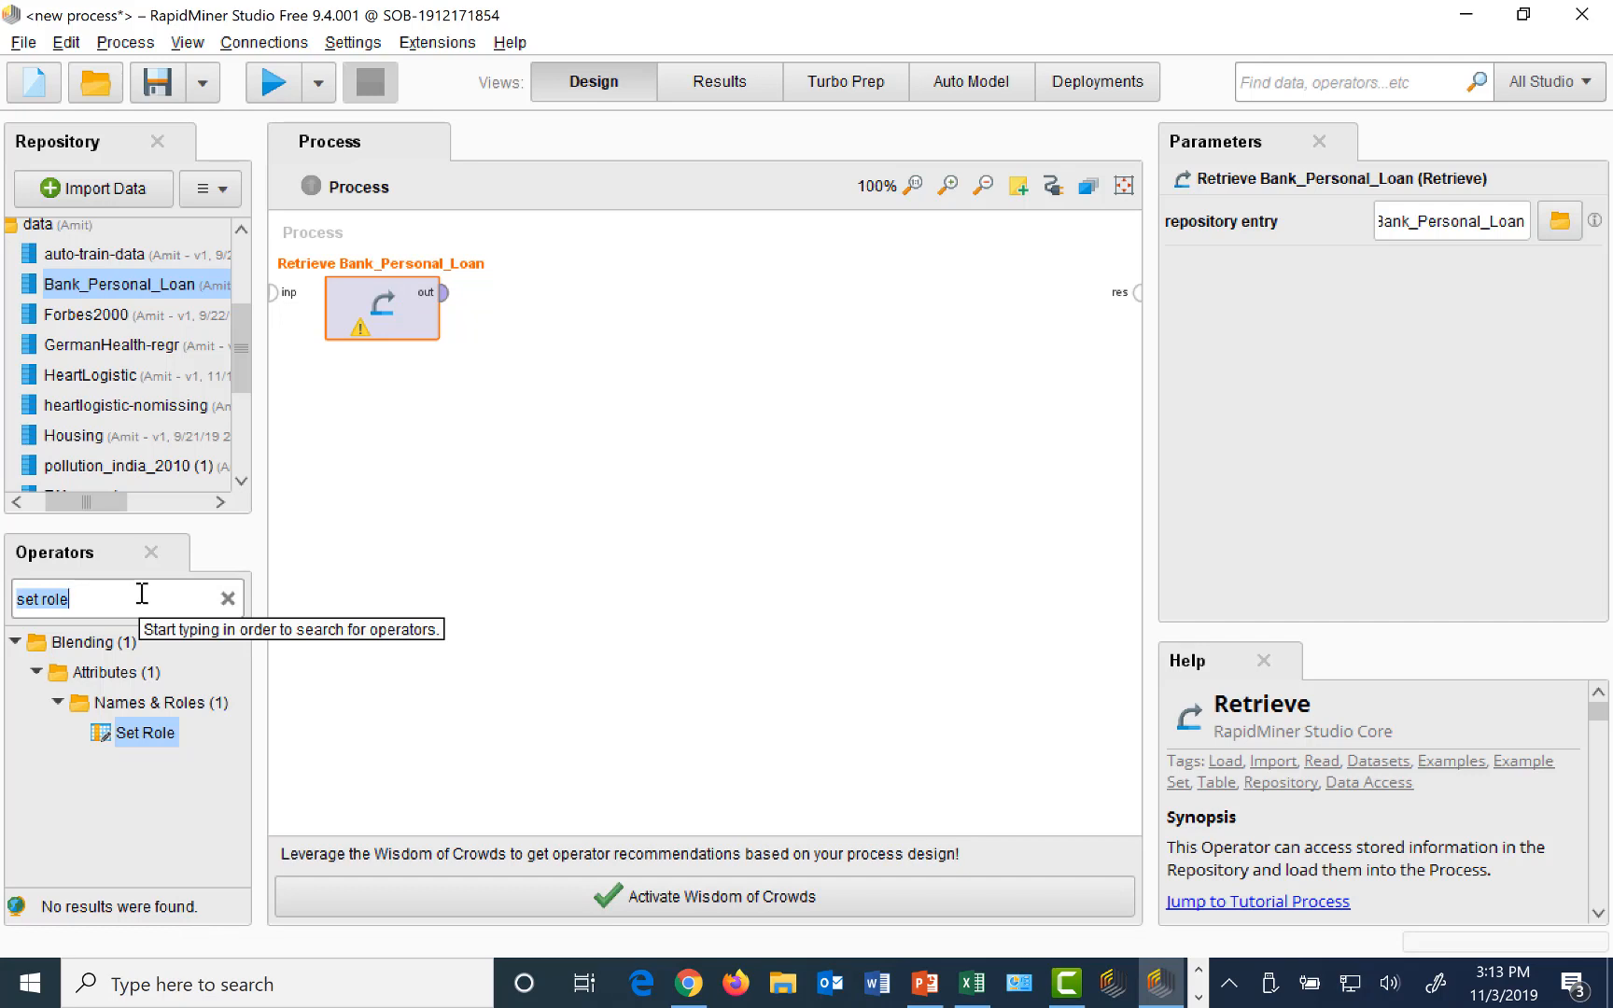
{"action": "left_click_drag", "start_coordinate": [154, 732], "coordinate": [492, 470]}
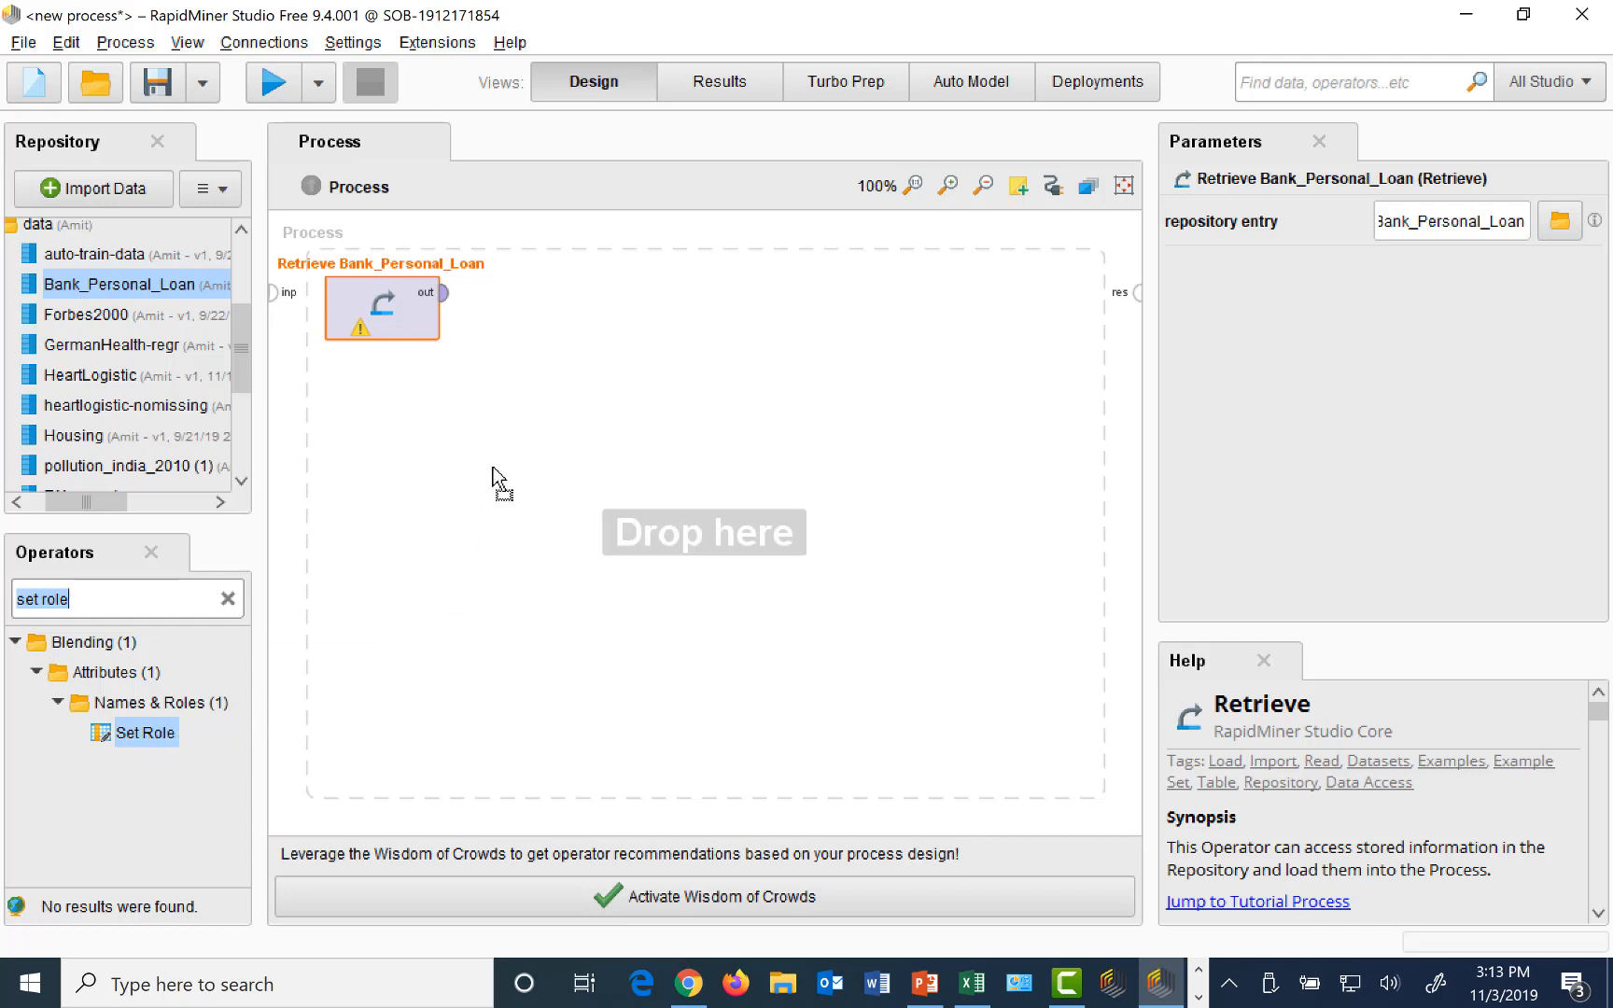
{"action": "left_click_drag", "start_coordinate": [395, 426], "coordinate": [397, 430]}
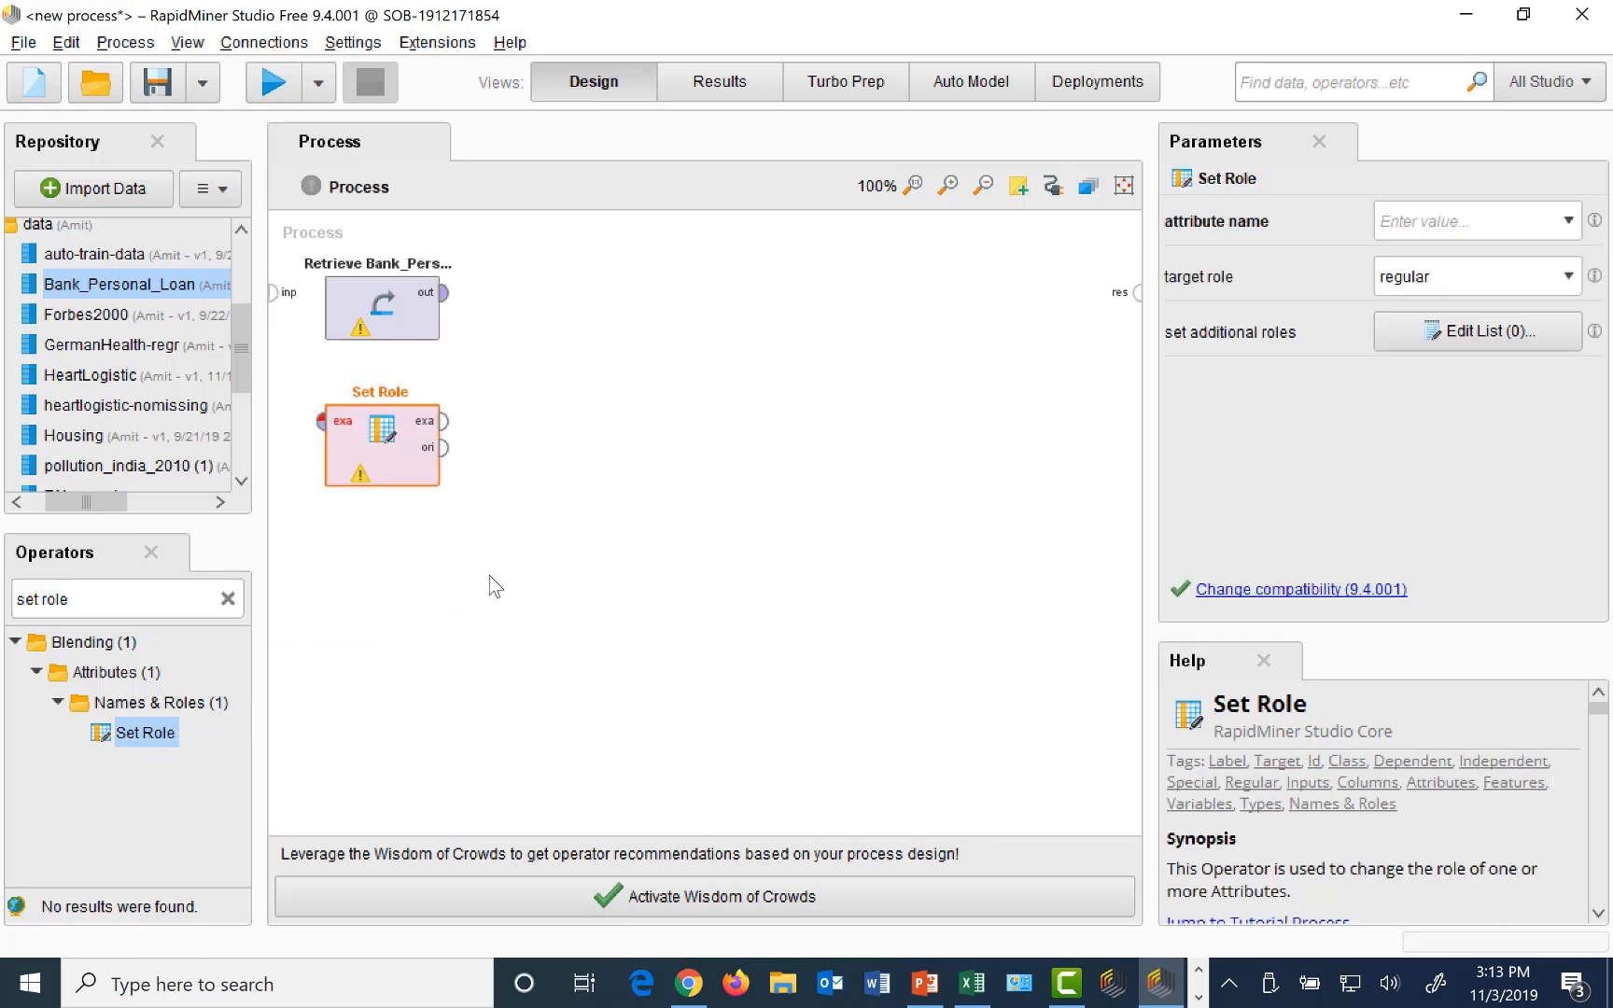
{"action": "left_click", "coordinate": [322, 425]}
{"action": "left_click", "coordinate": [444, 294]}
Configure Set Role to give the Personal Loan attribute the target role label
{"action": "left_click", "coordinate": [1571, 222]}
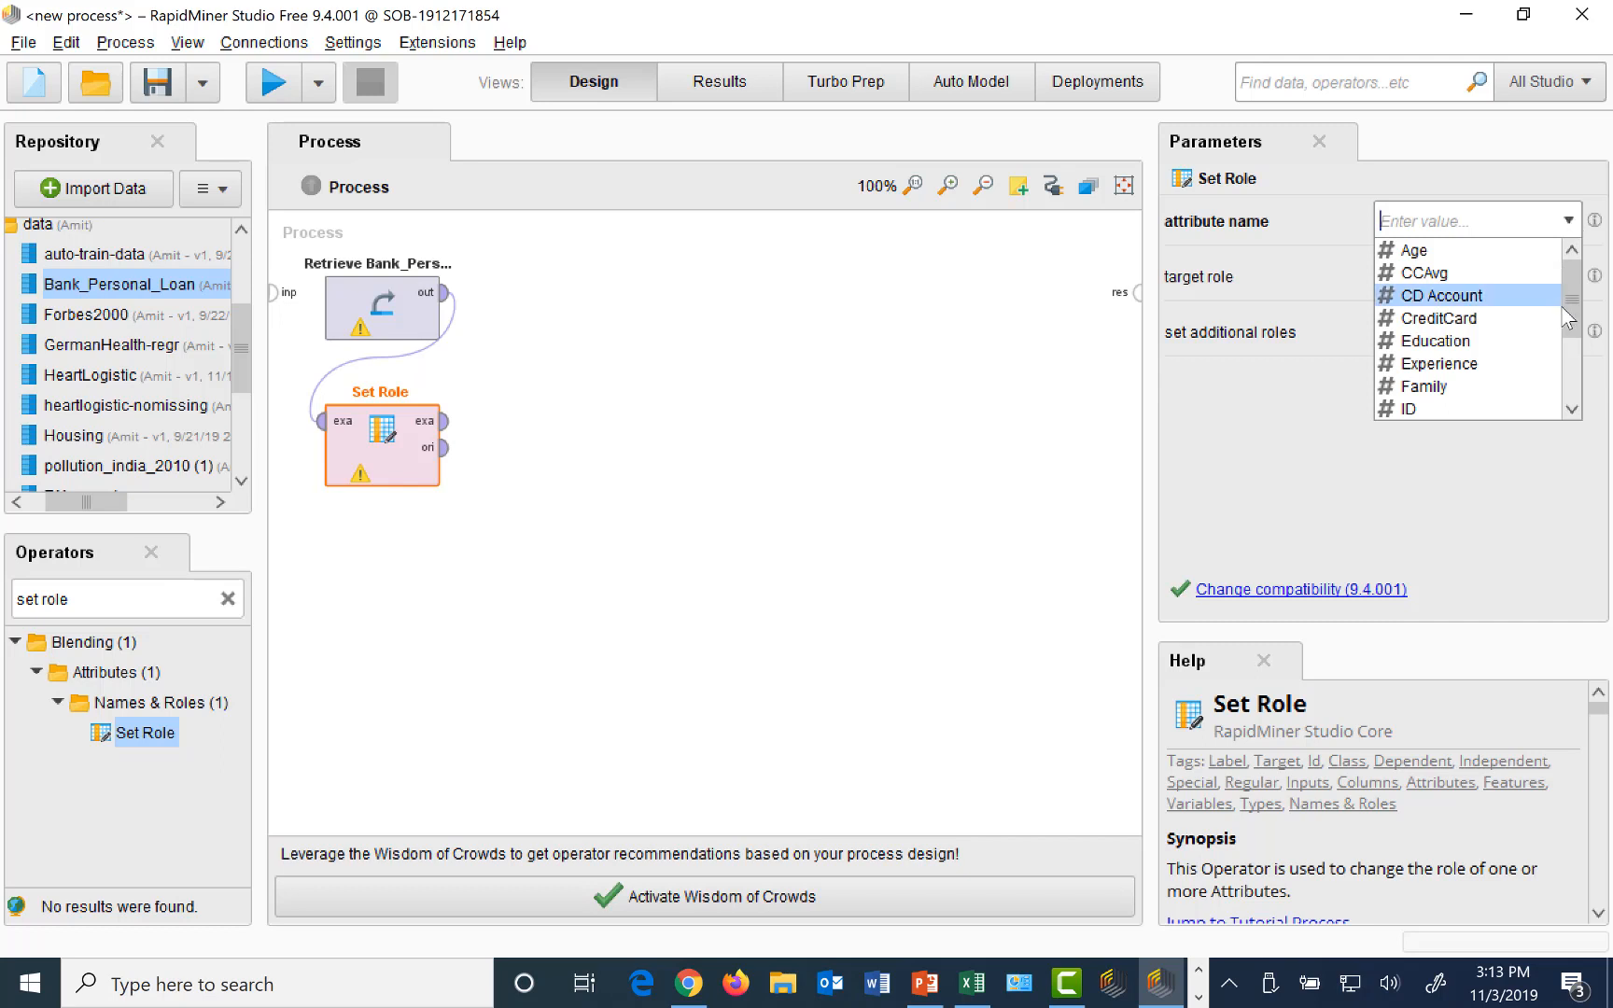
{"action": "left_click_drag", "start_coordinate": [1572, 317], "coordinate": [1575, 401]}
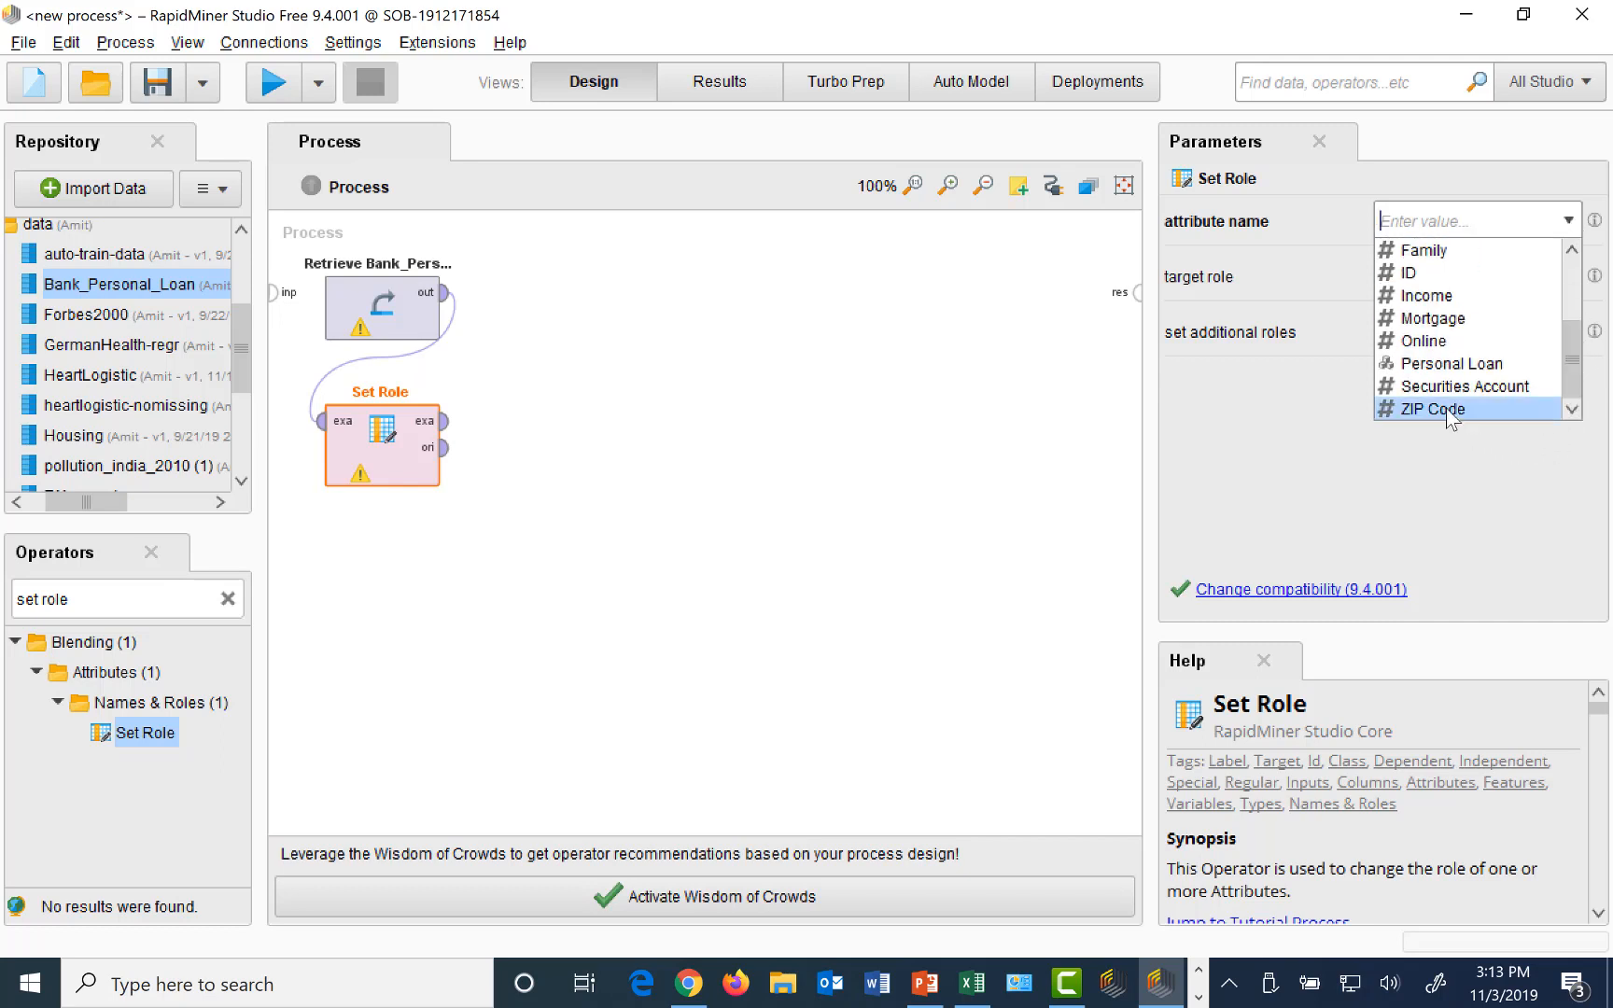
{"action": "left_click", "coordinate": [1436, 364]}
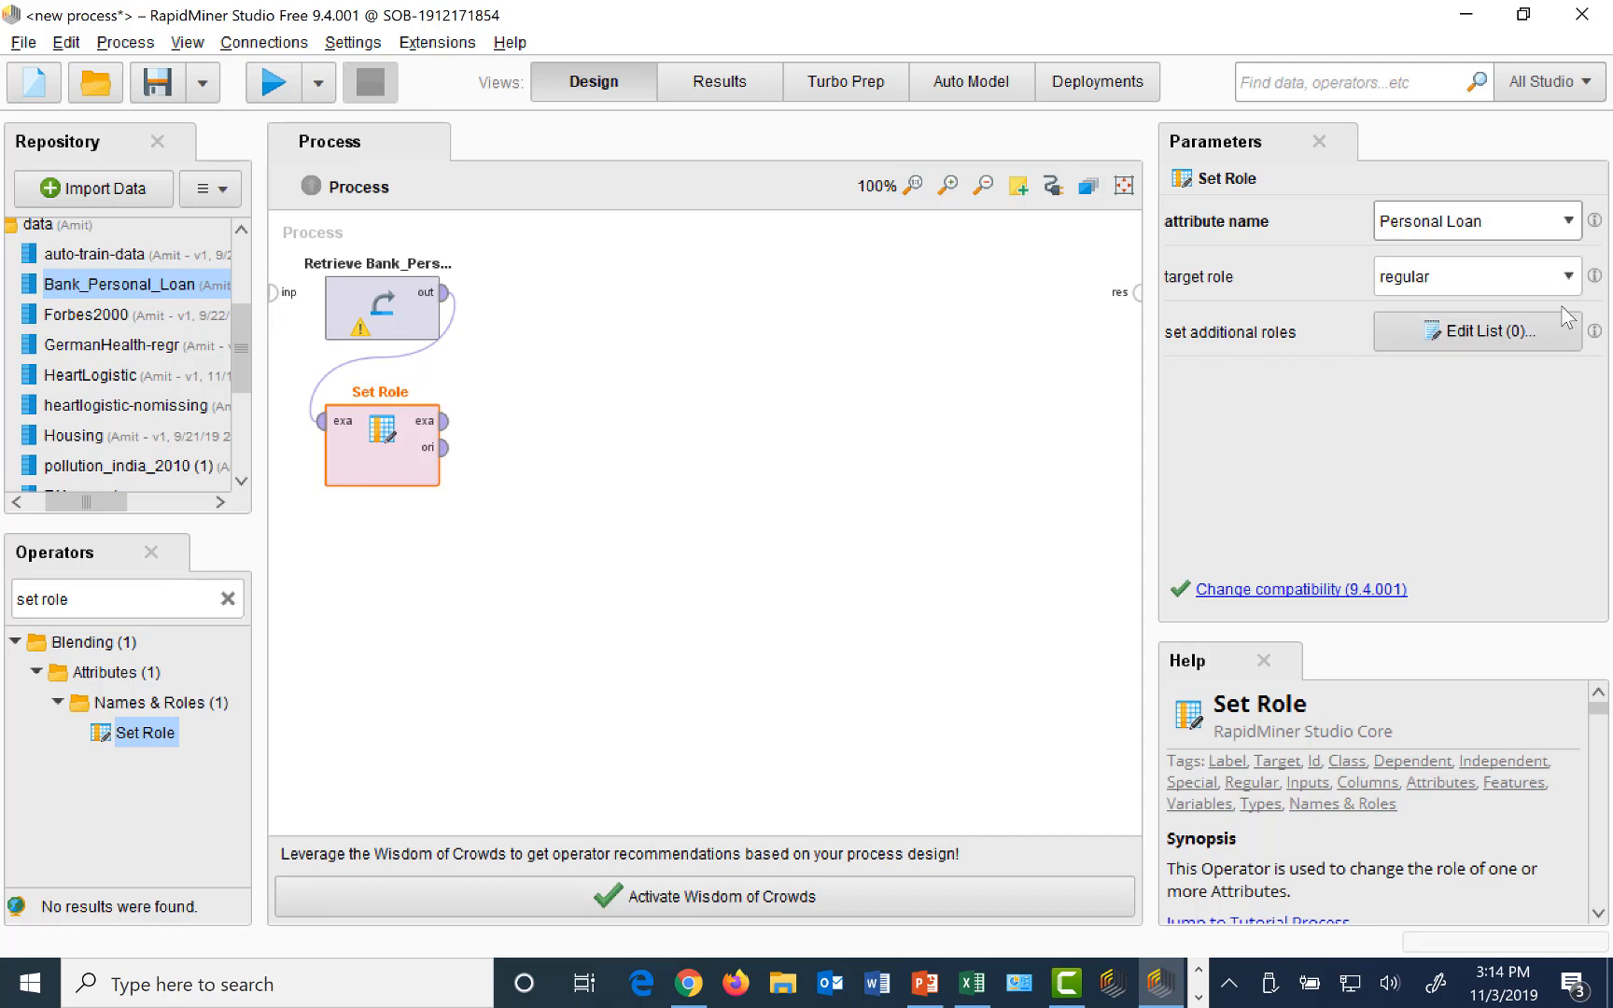
{"action": "left_click", "coordinate": [1568, 277]}
{"action": "left_click", "coordinate": [1400, 353]}
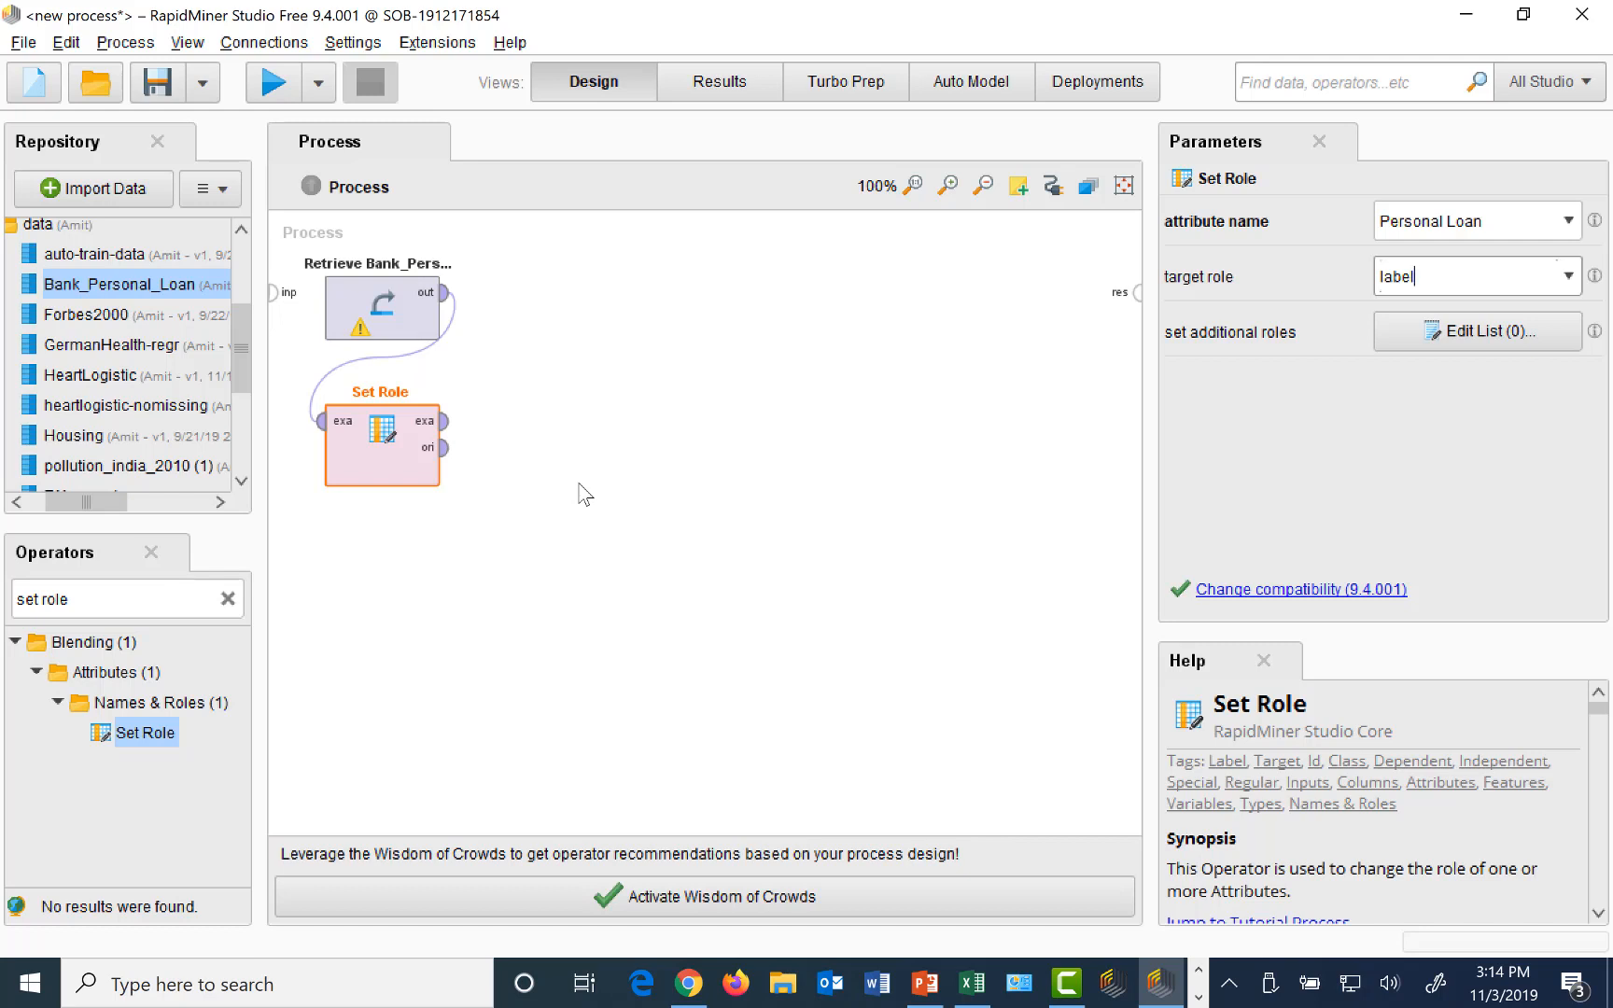
Find the Split Data operator, add it below Set Role, and connect Set Role's example output to its input
{"action": "triple_click", "coordinate": [127, 605]}
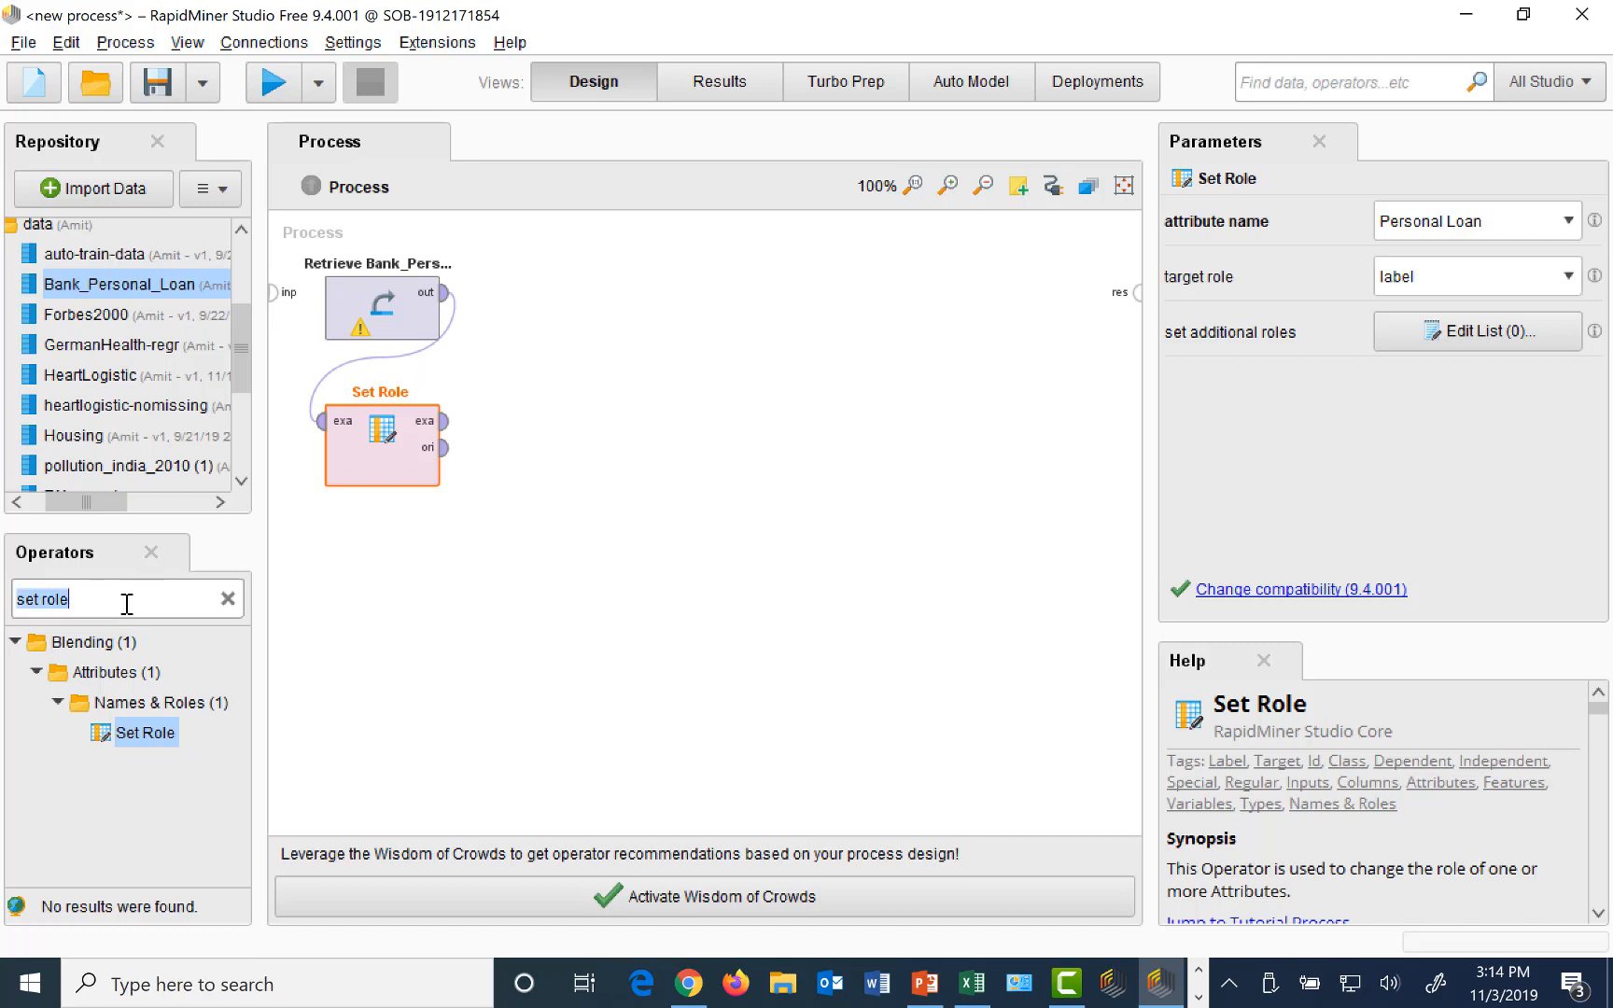
{"action": "type", "text": "split"}
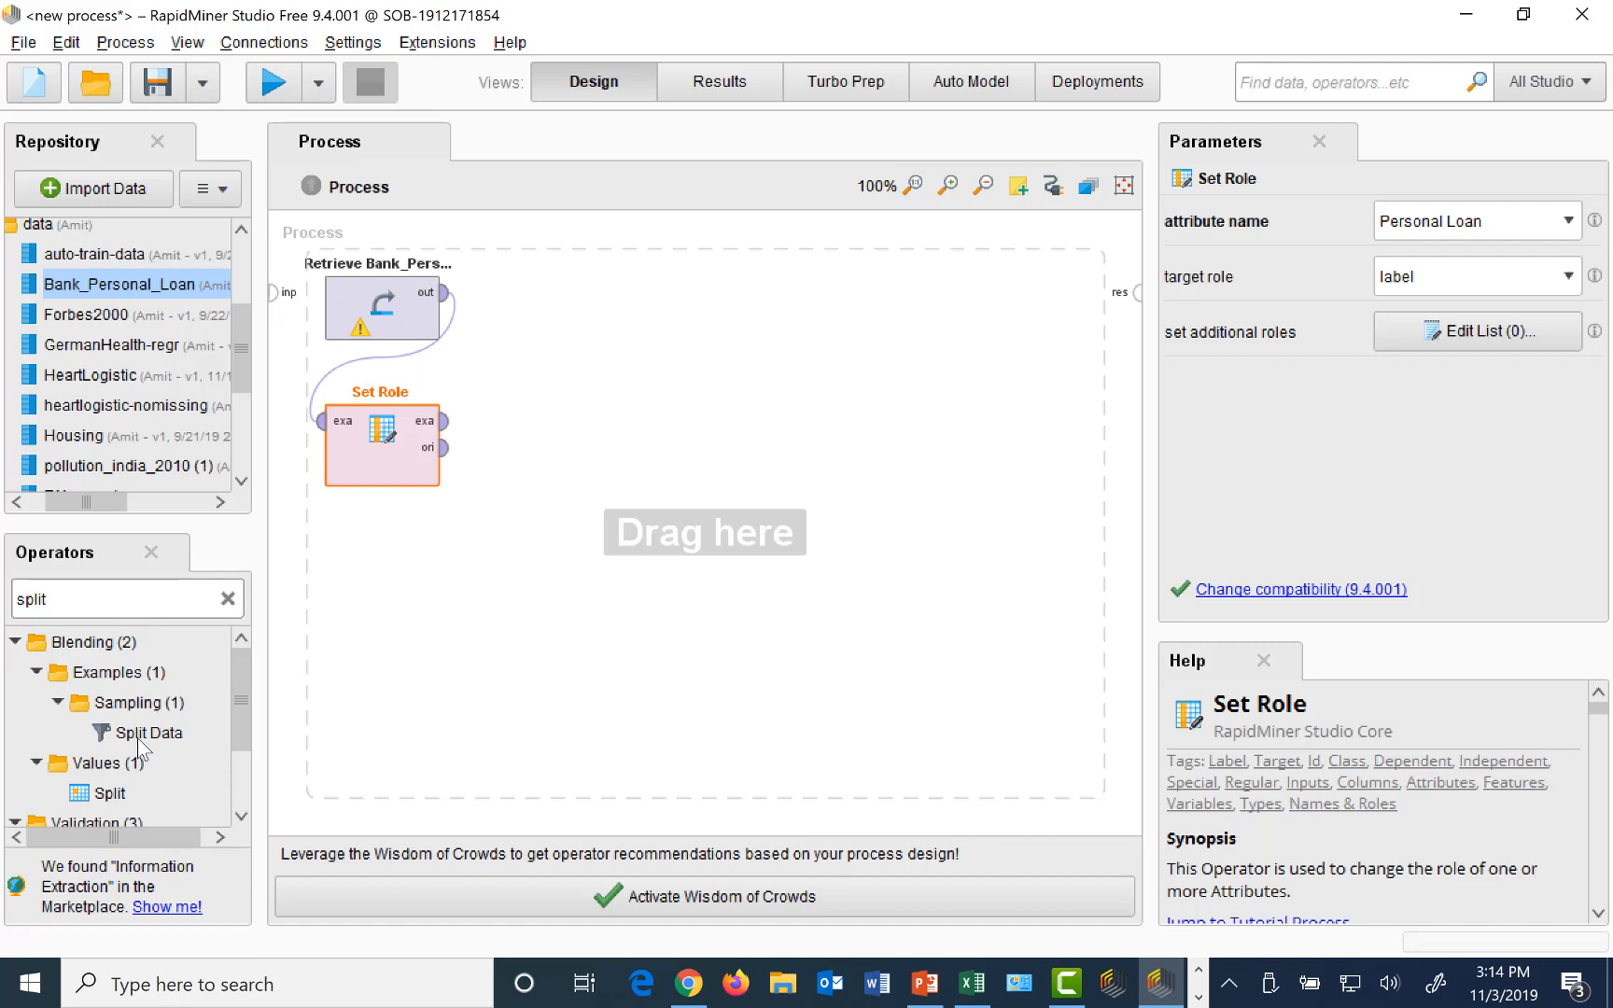
{"action": "left_click_drag", "start_coordinate": [145, 736], "coordinate": [422, 595]}
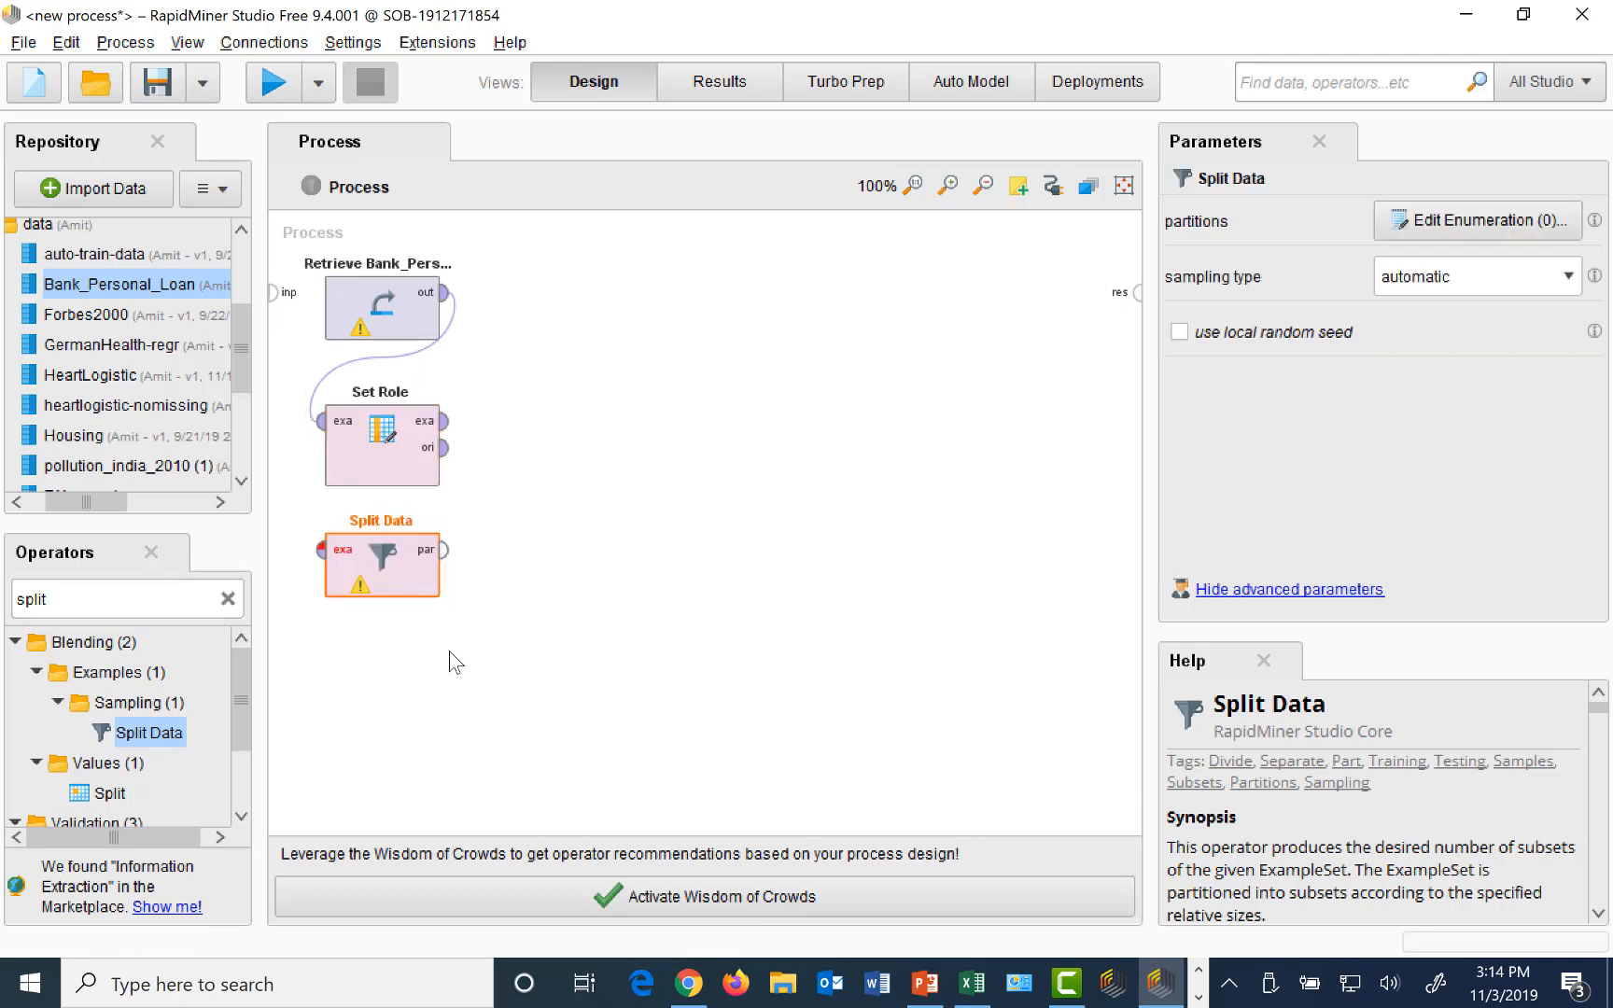
{"action": "left_click", "coordinate": [321, 549]}
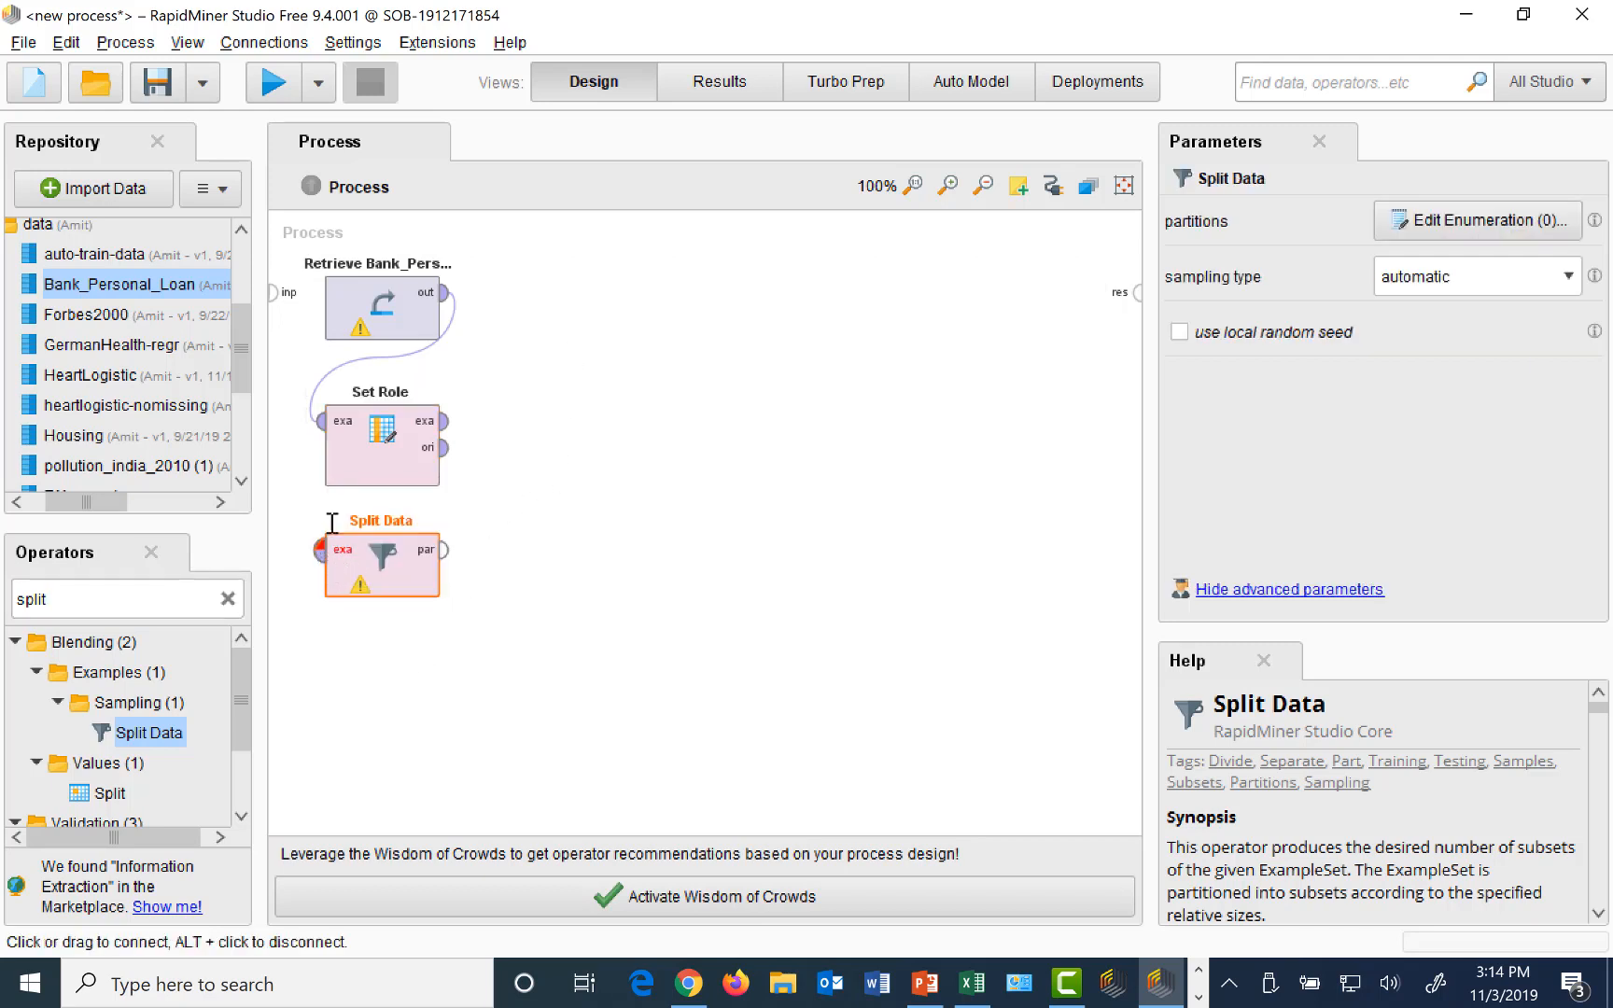
{"action": "left_click", "coordinate": [446, 422]}
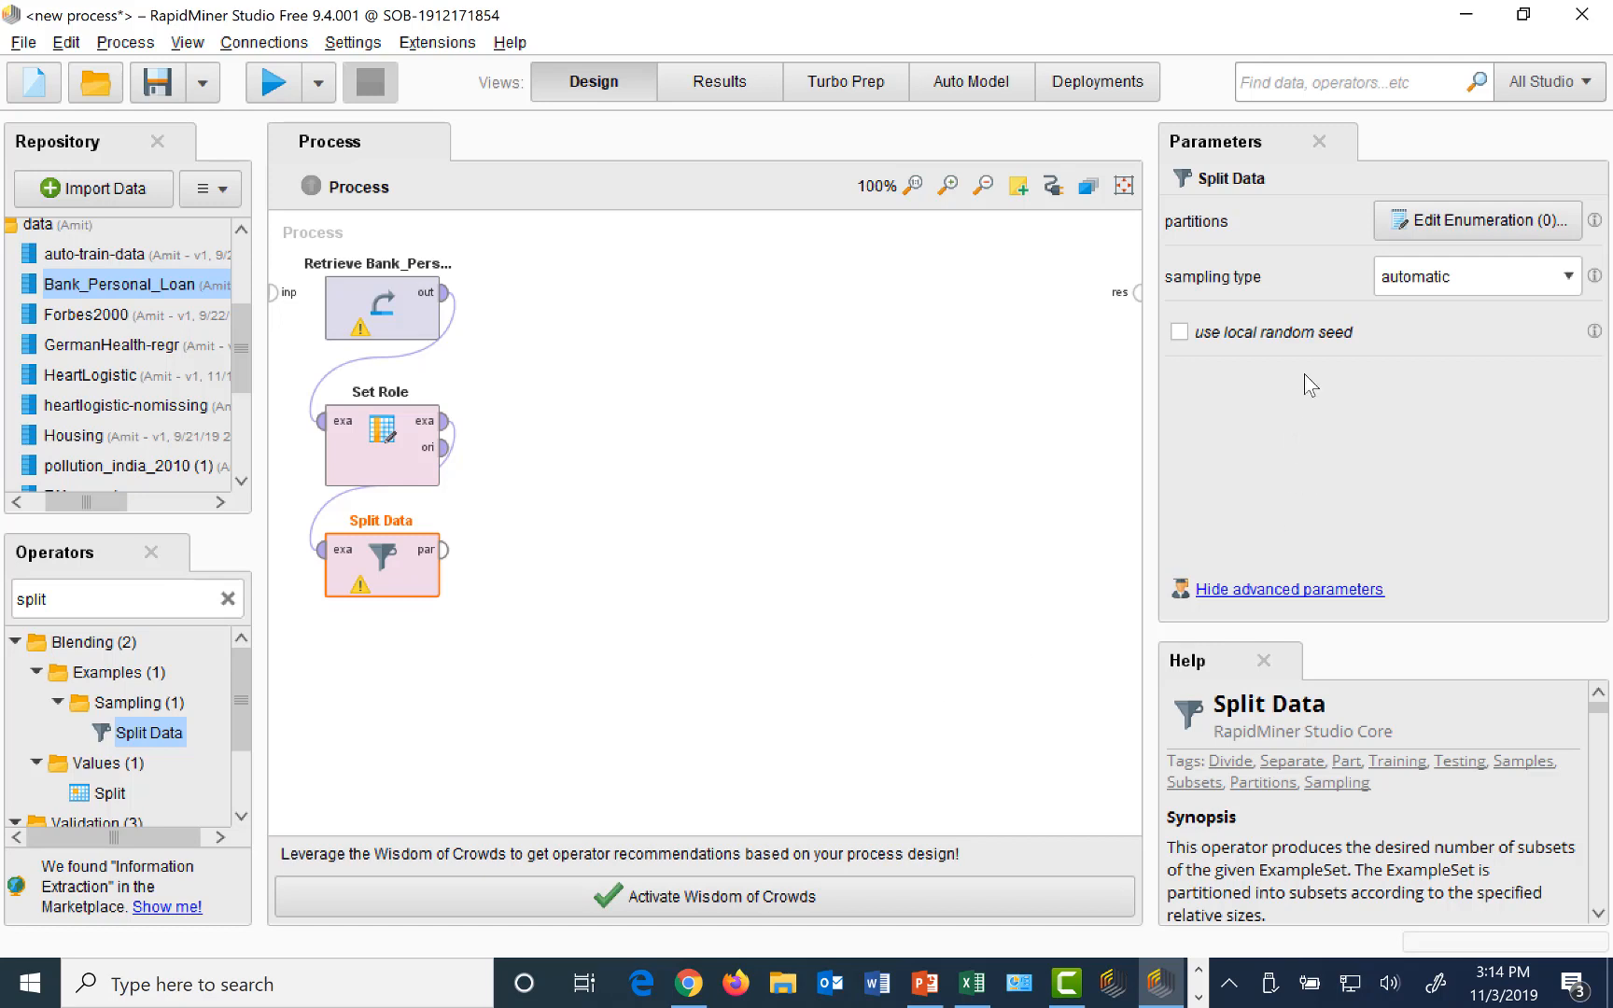
Define two Split Data partitions with ratios 0.7 and 0.3, and set the sampling type to shuffled sampling
{"action": "left_click", "coordinate": [1513, 221]}
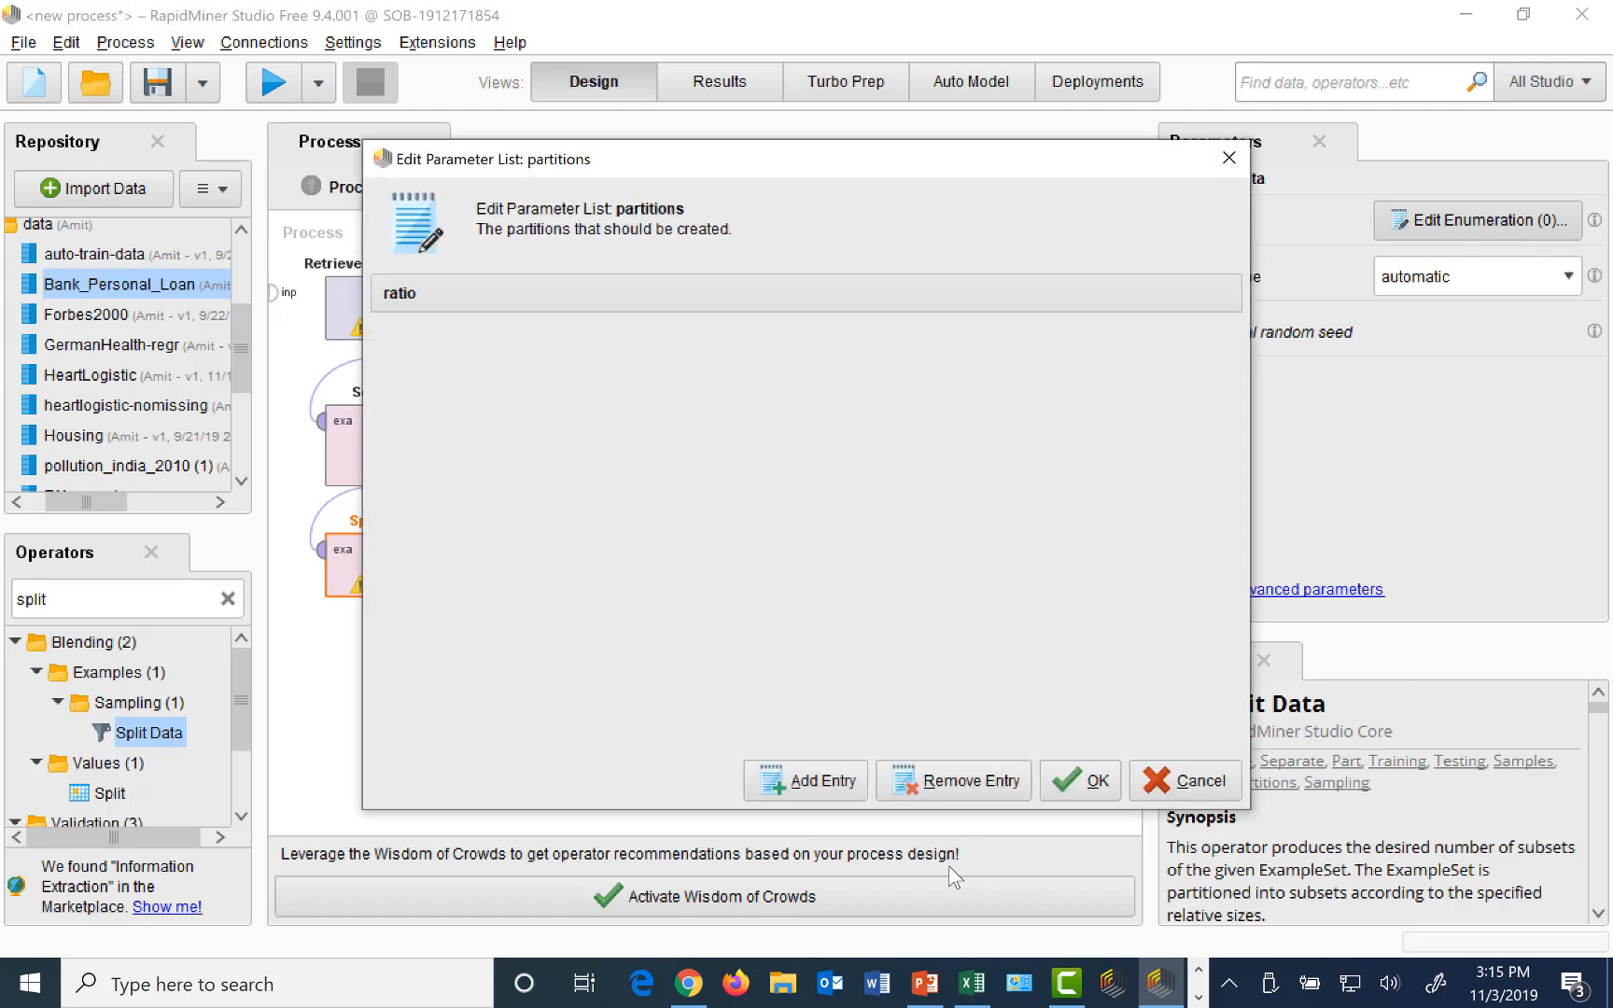
{"action": "left_click", "coordinate": [827, 789]}
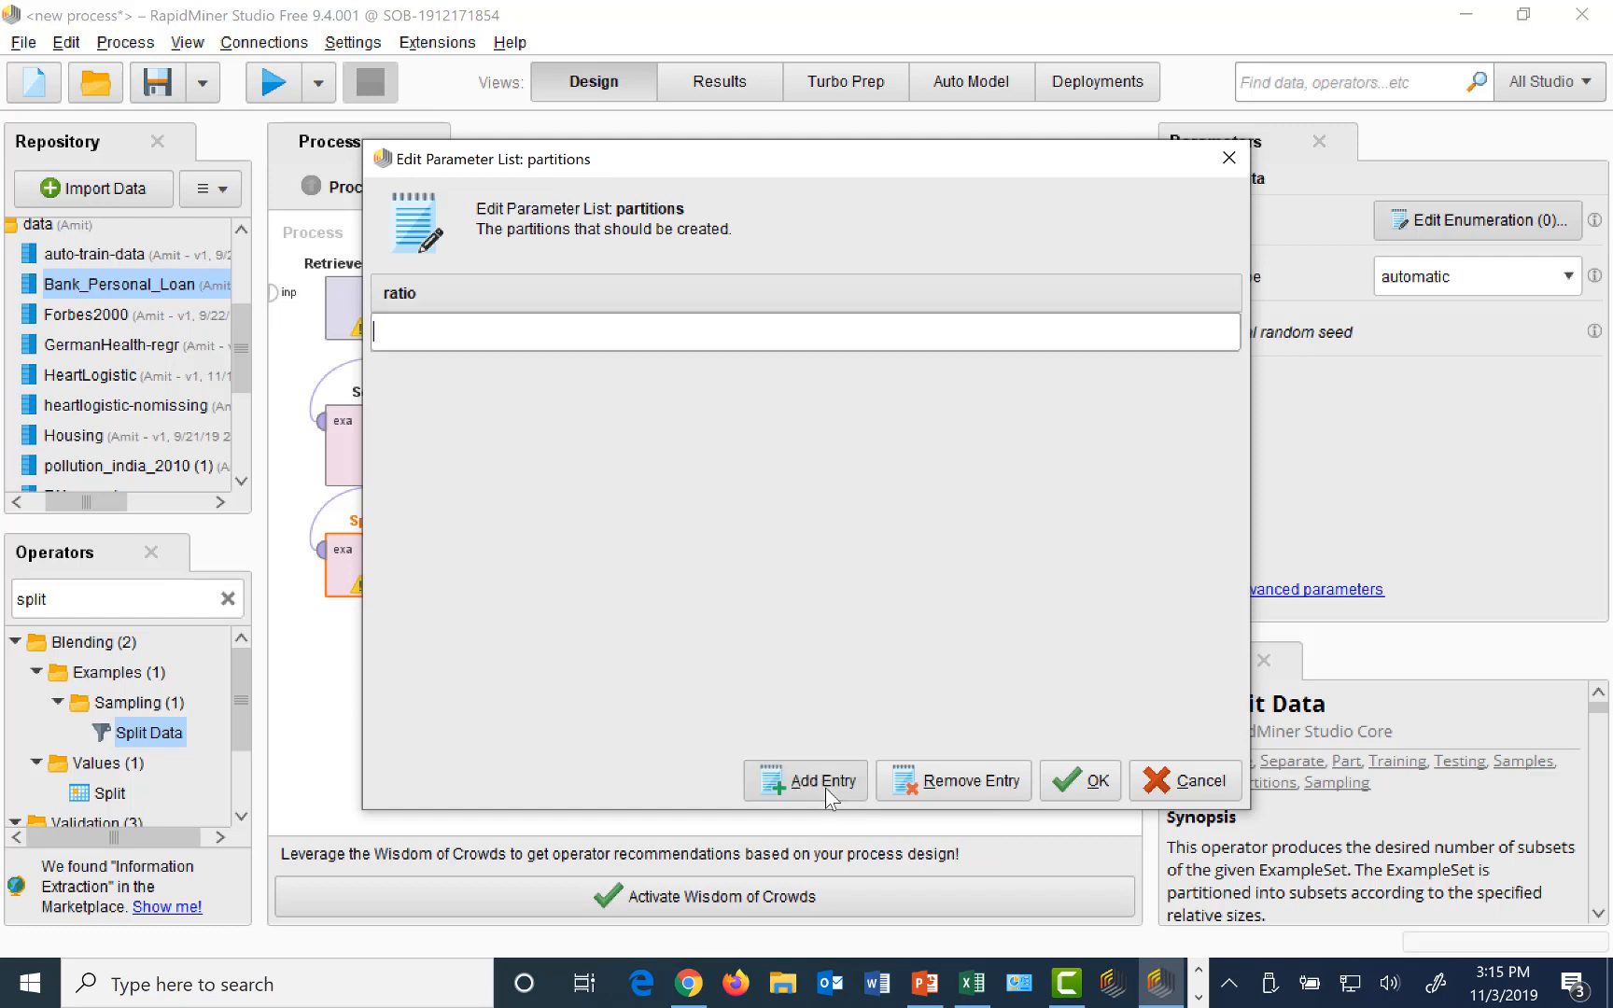
{"action": "type", "text": ".7"}
{"action": "left_click", "coordinate": [828, 790]}
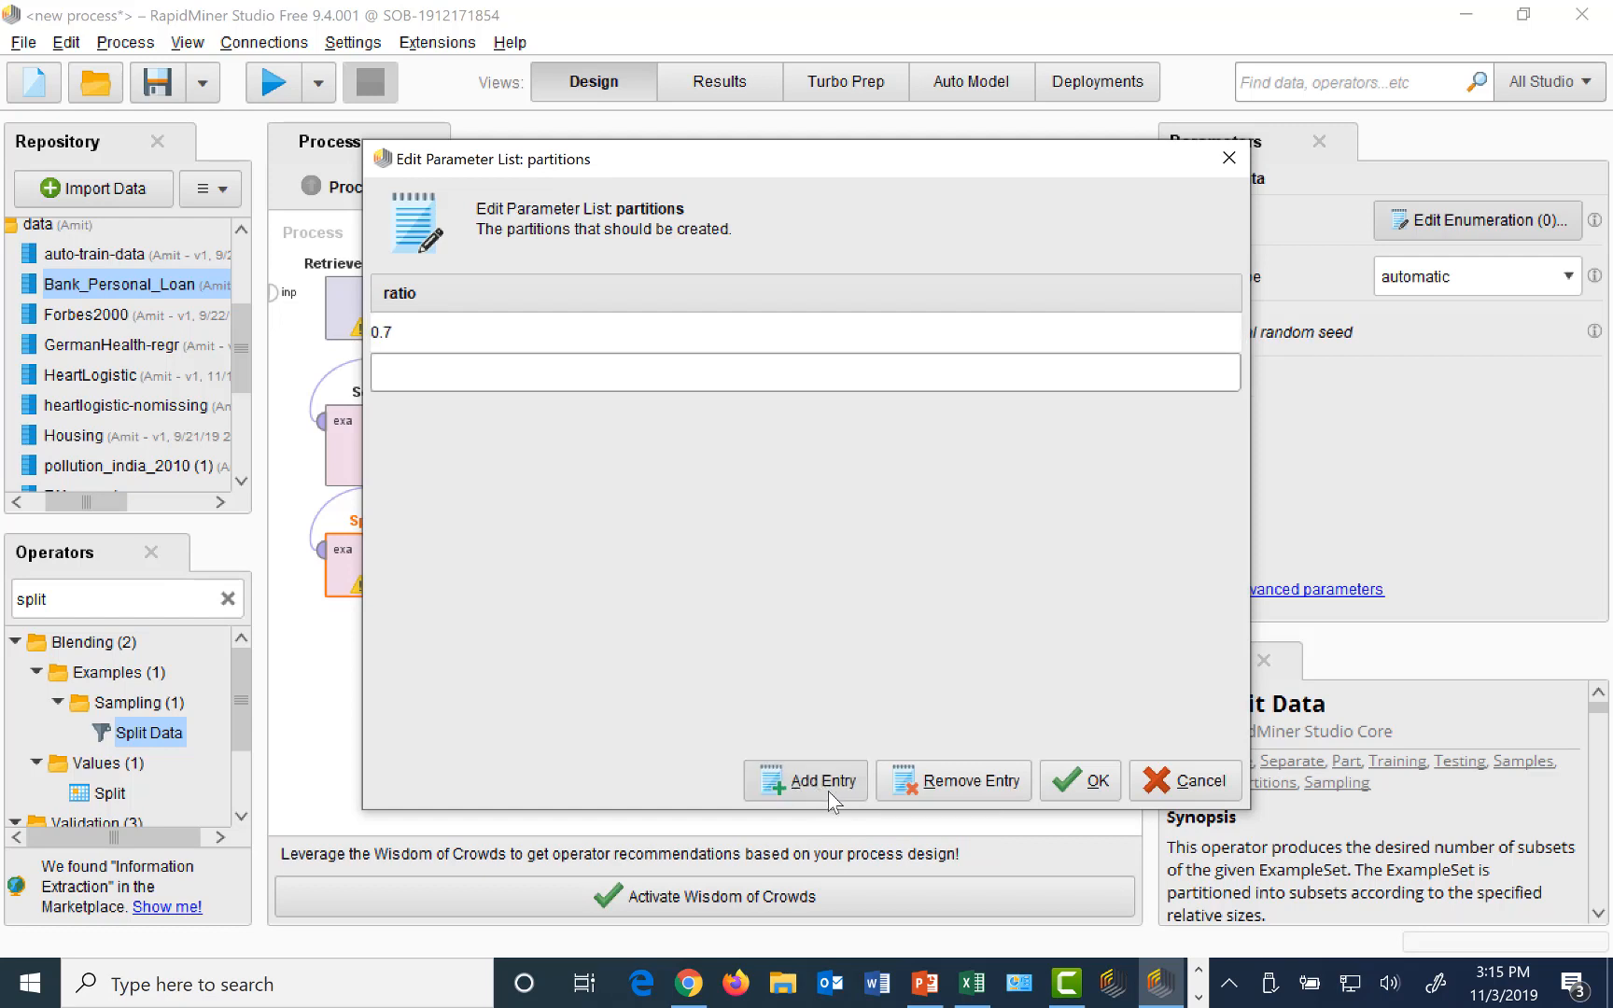
{"action": "type", "text": ".3"}
{"action": "left_click", "coordinate": [1099, 784]}
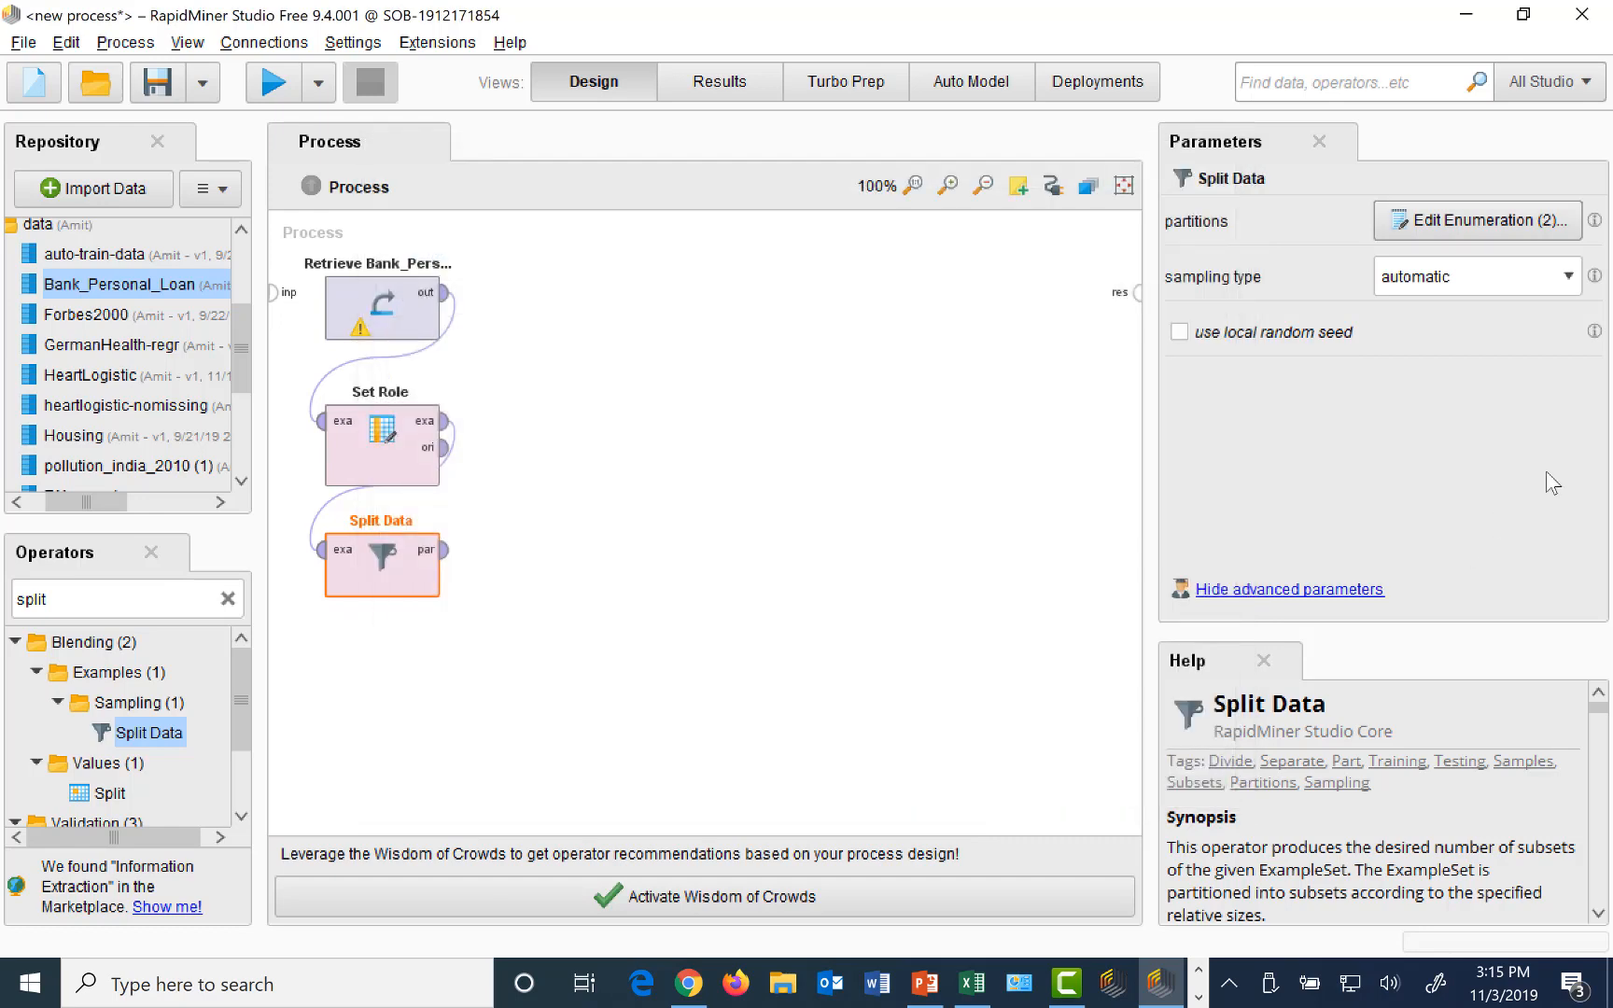
{"action": "left_click", "coordinate": [1570, 292]}
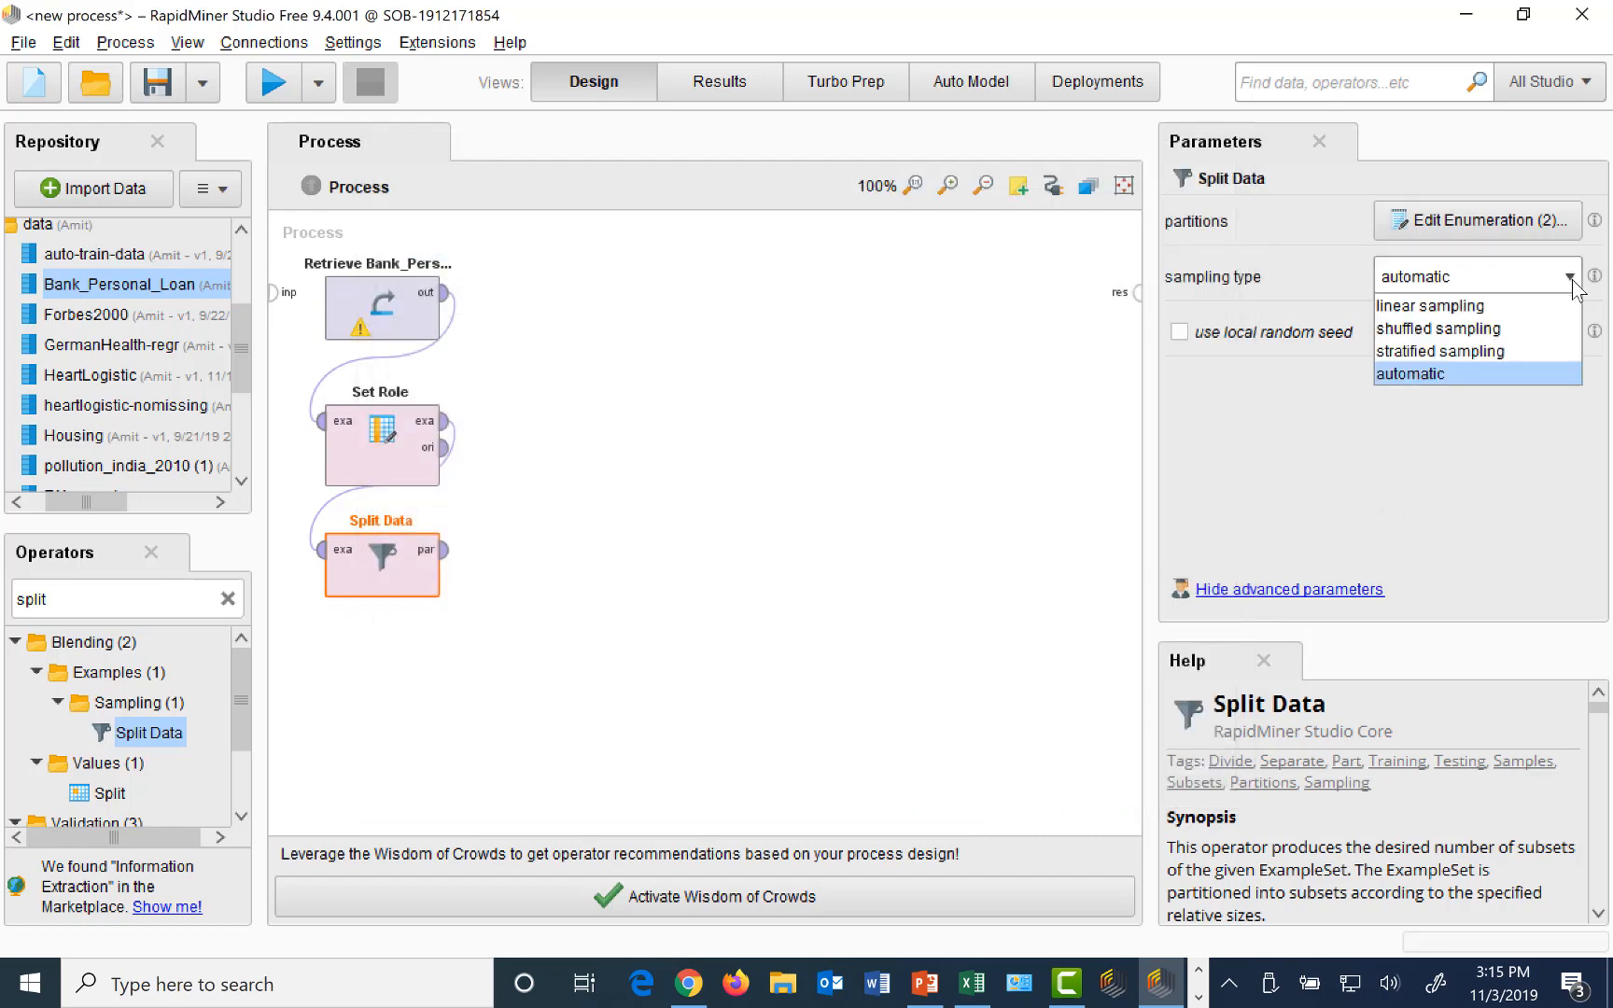
{"action": "left_click", "coordinate": [1484, 331]}
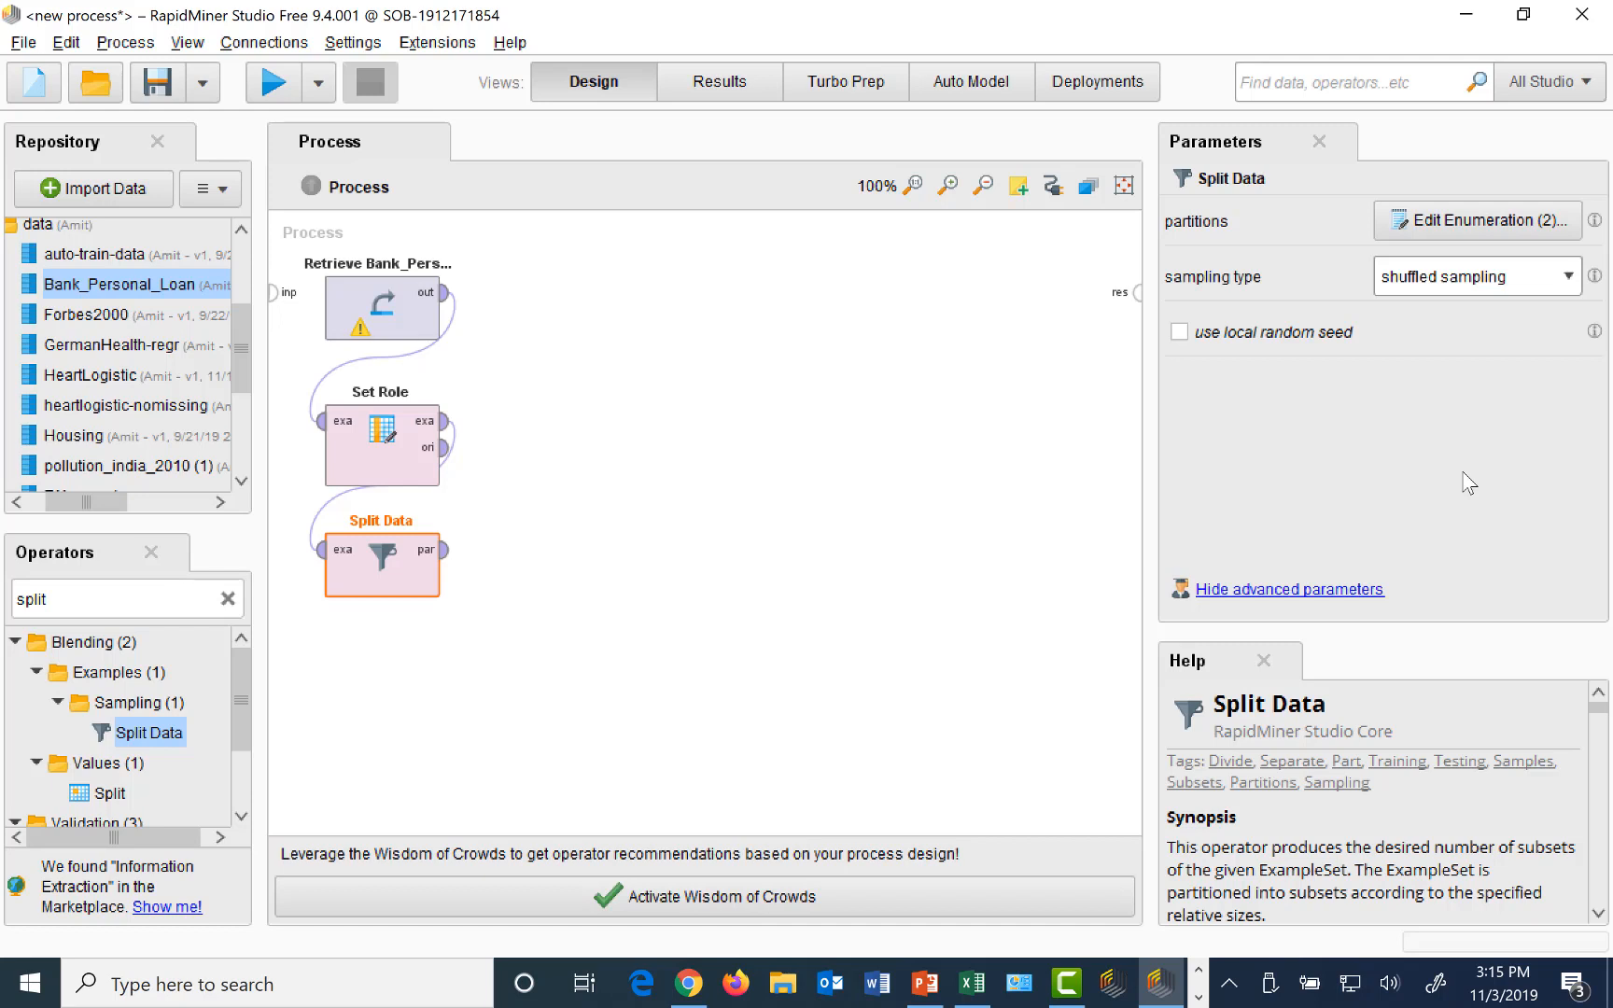
Find the Decision Tree operator, add it beside the Retrieve operator, and connect Split Data's first partition to its training input
{"action": "double_click", "coordinate": [148, 602]}
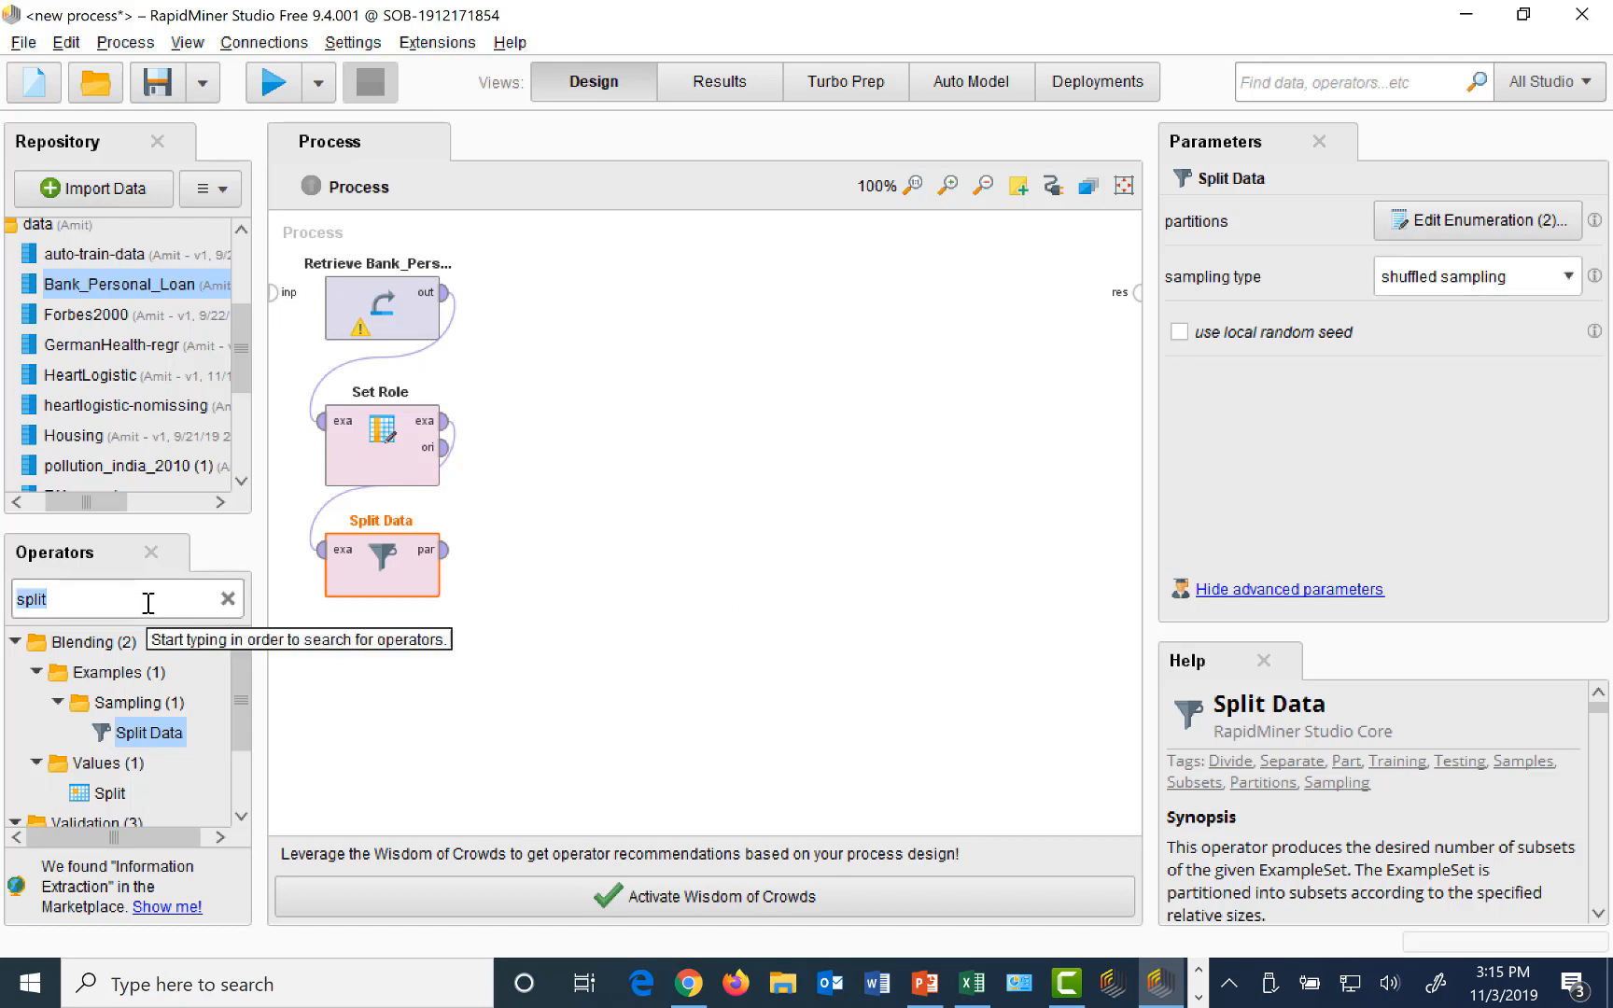
{"action": "type", "text": "decsion ttee"}
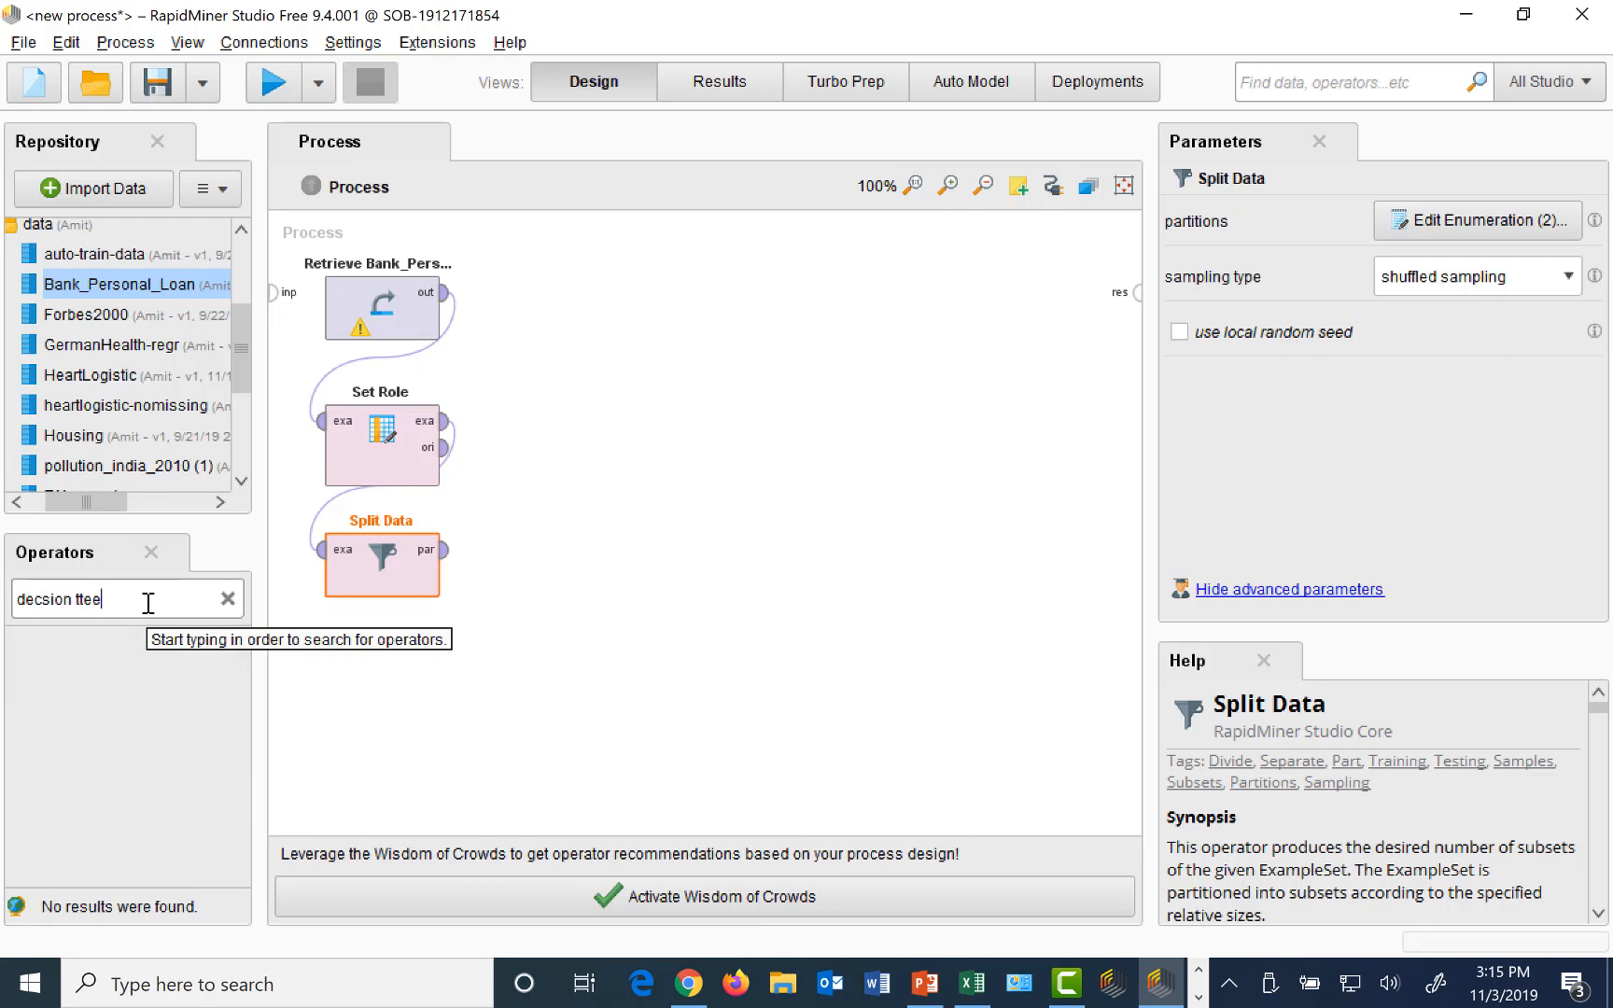
{"action": "key", "text": "BackSpace"}
{"action": "key", "text": "BackSpace"}
{"action": "key", "text": "BackSpace"}
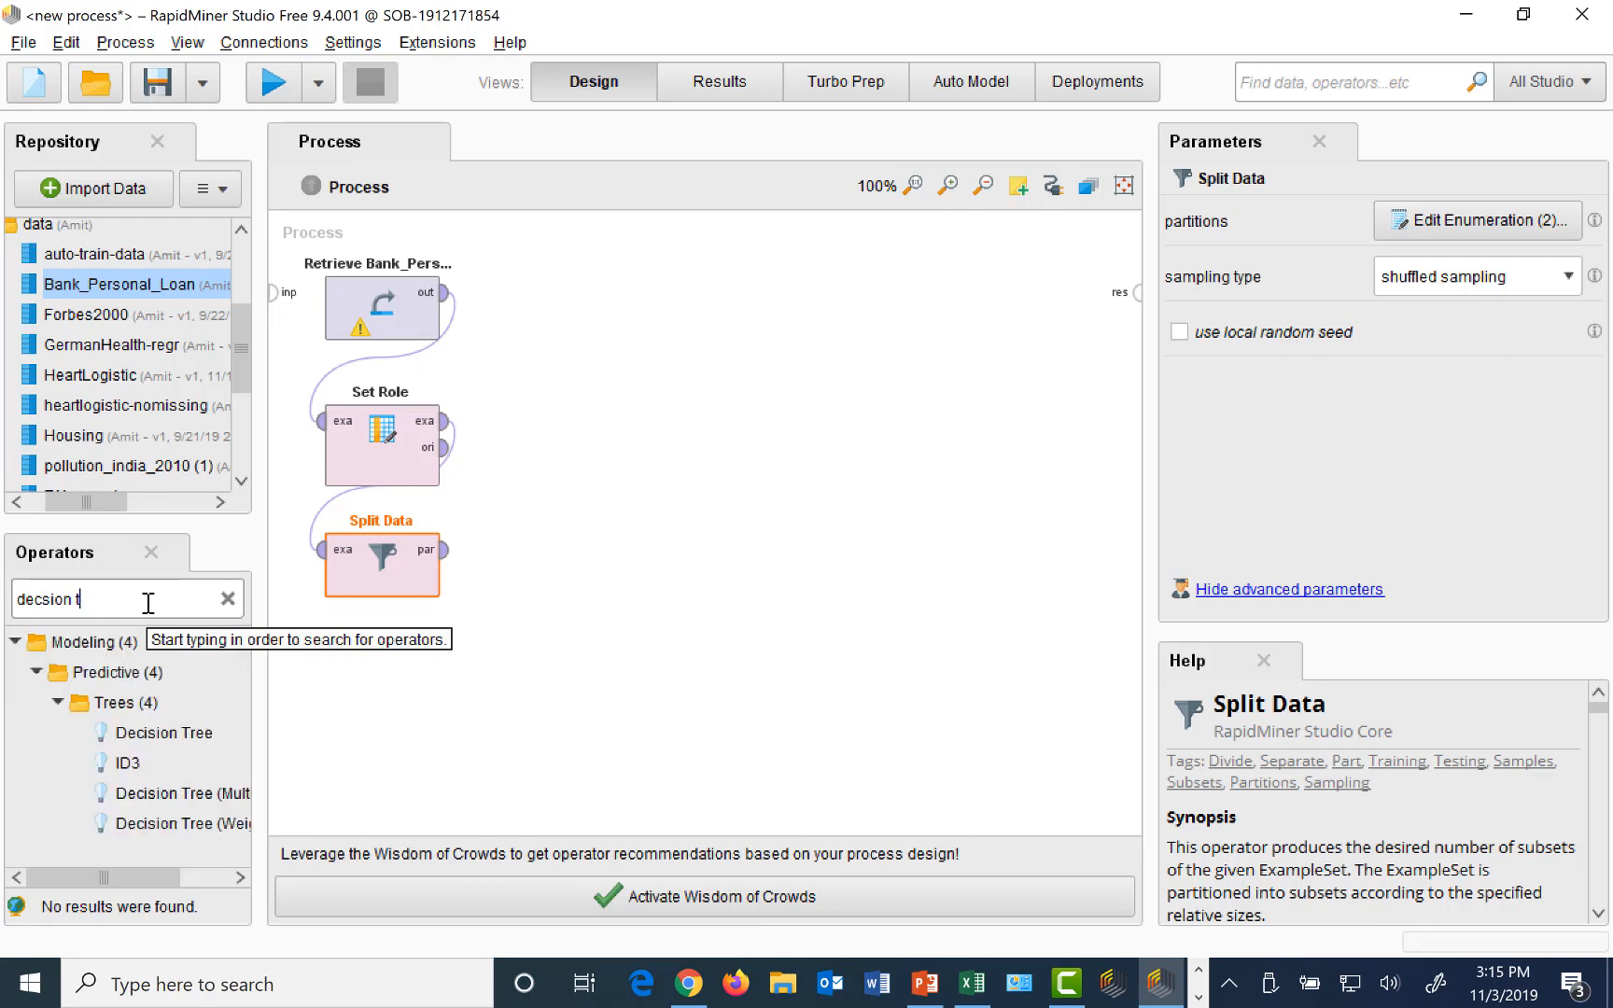
{"action": "key", "text": "BackSpace"}
{"action": "type", "text": "tree"}
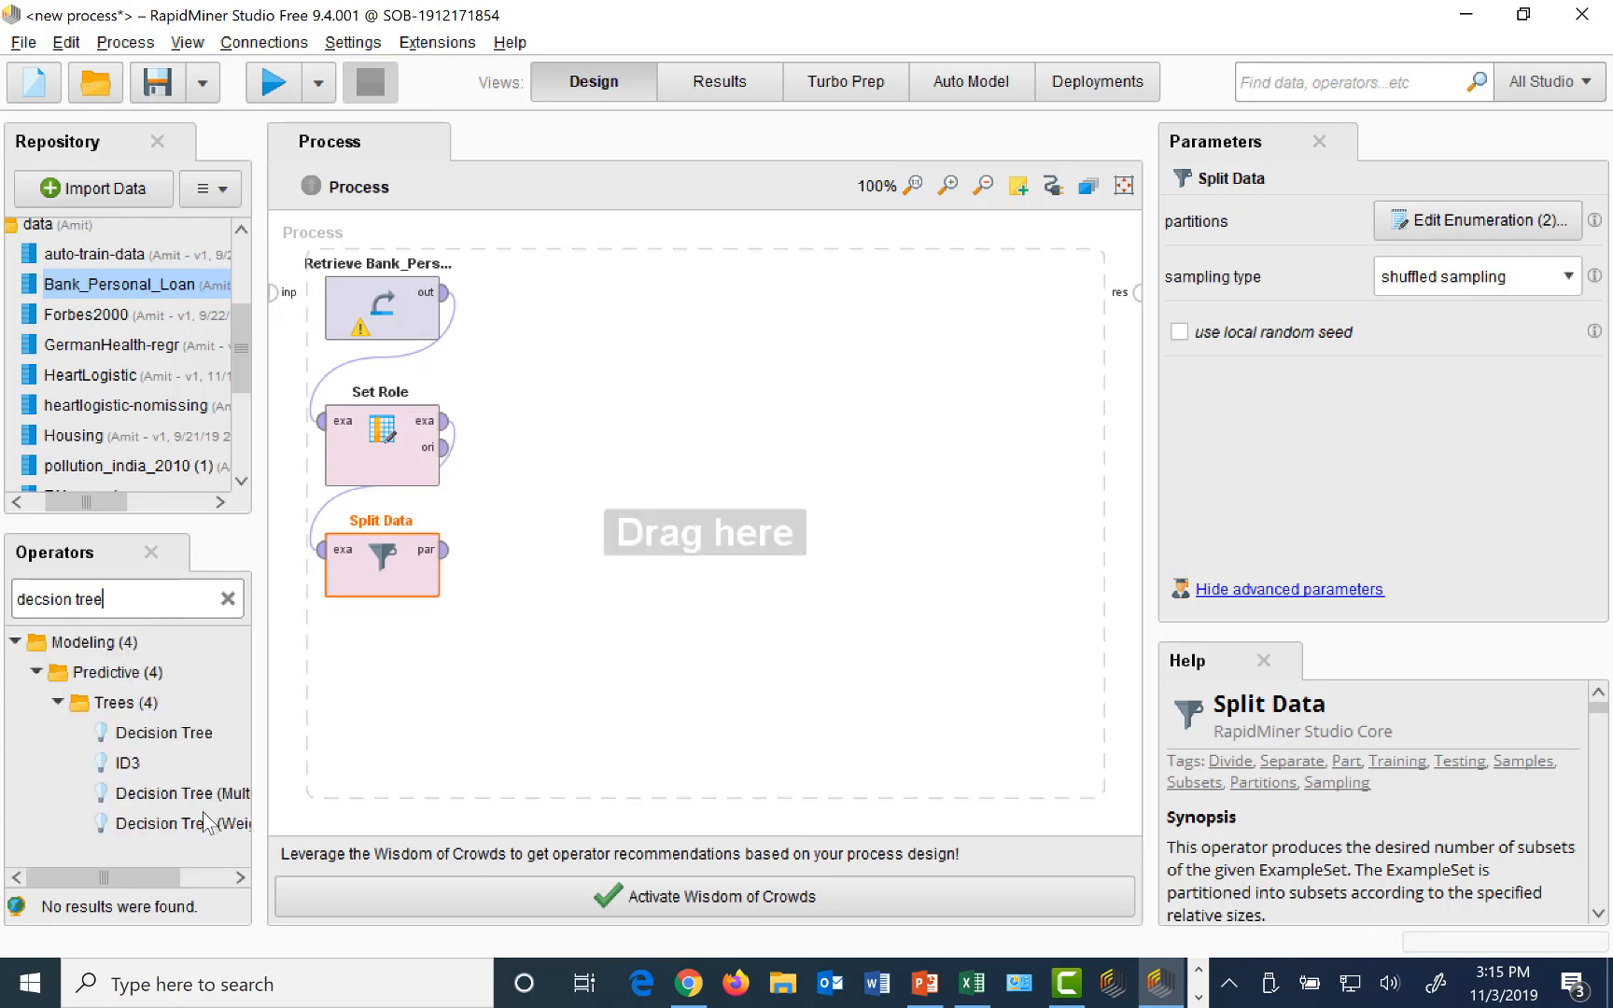
{"action": "left_click_drag", "start_coordinate": [157, 738], "coordinate": [636, 313]}
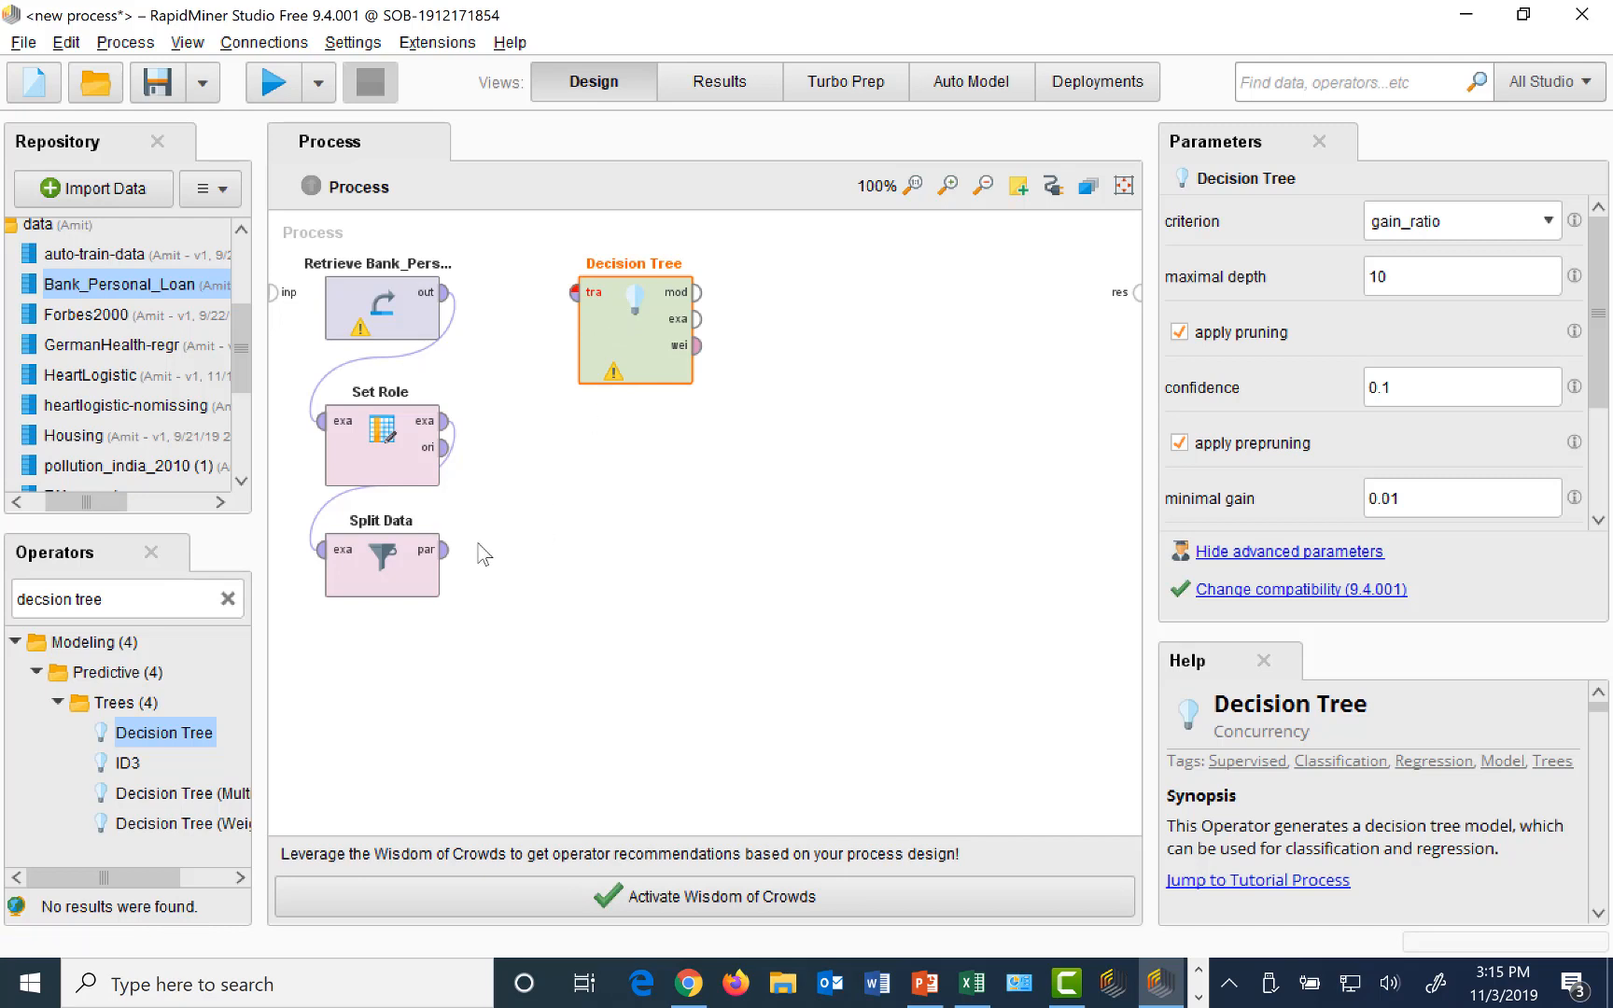
{"action": "left_click", "coordinate": [447, 552]}
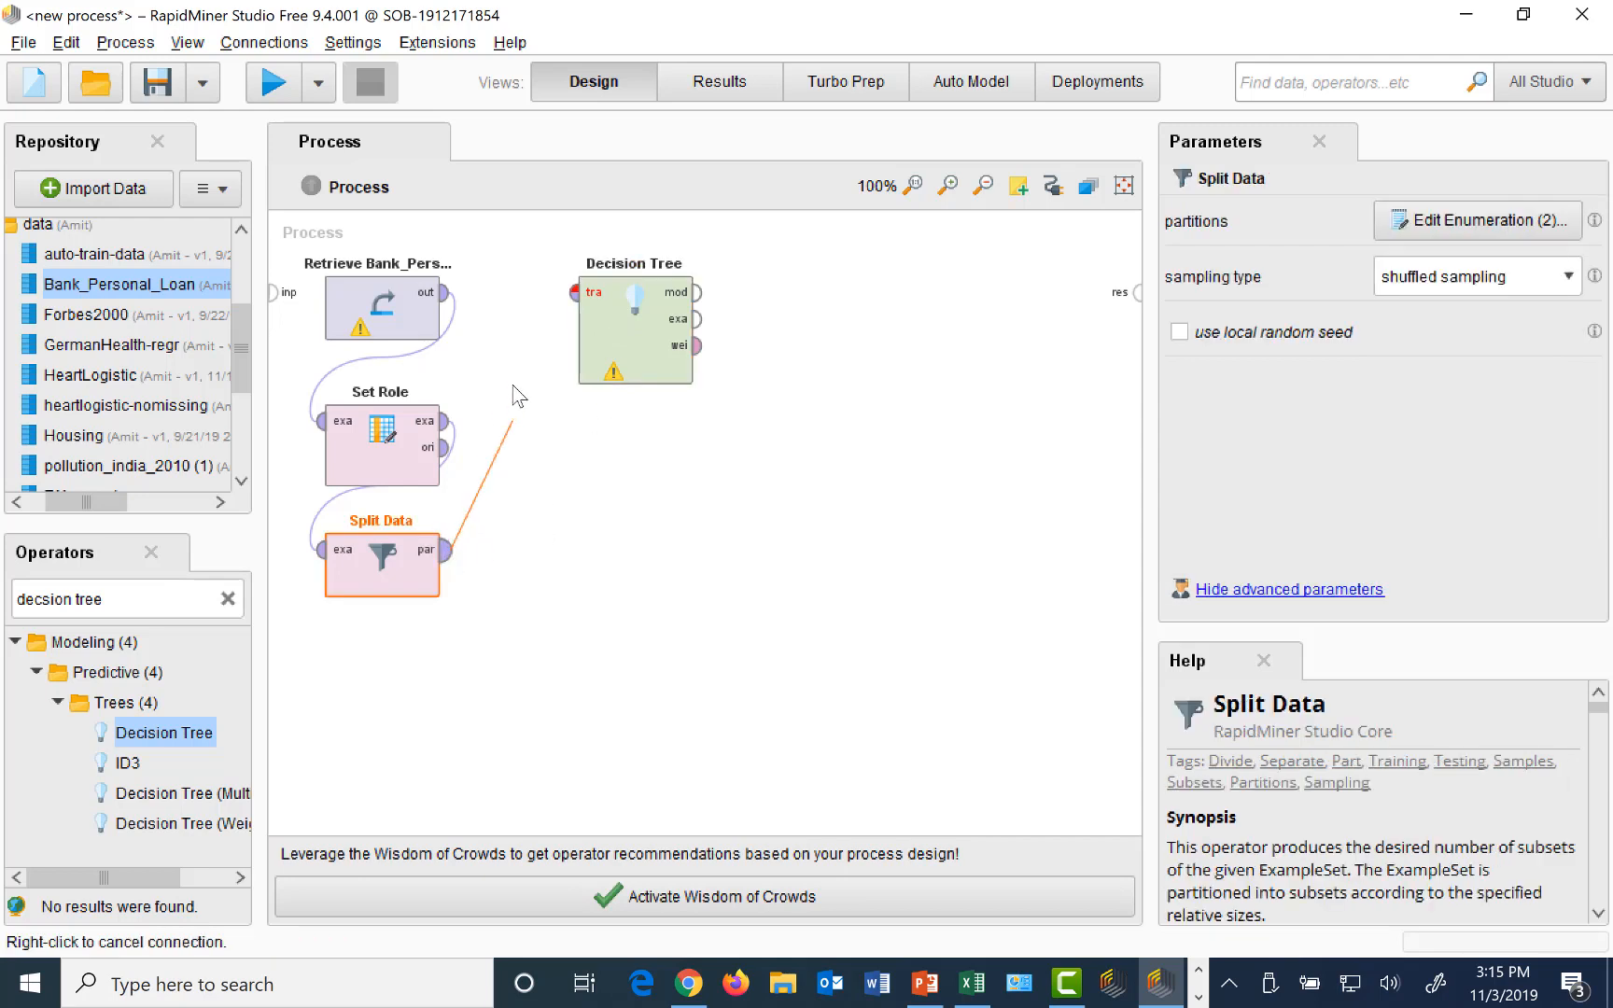
{"action": "left_click", "coordinate": [574, 295]}
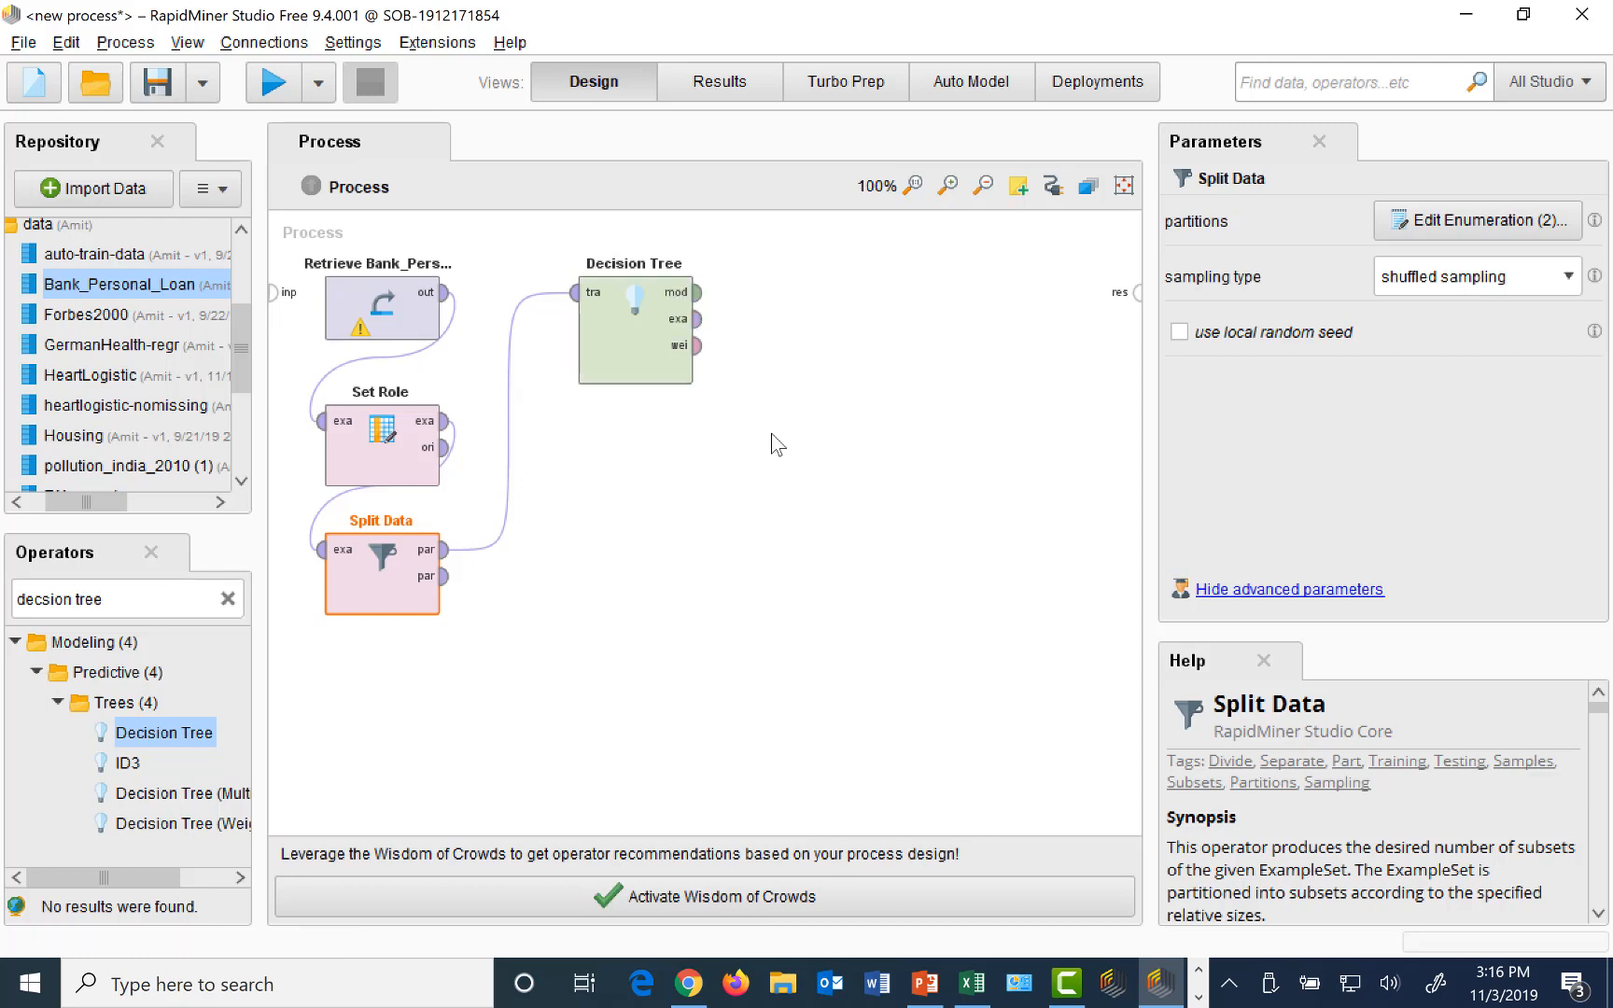
Set the Decision Tree's splitting criterion to gini_index and review its remaining parameters
{"action": "left_click", "coordinate": [656, 370]}
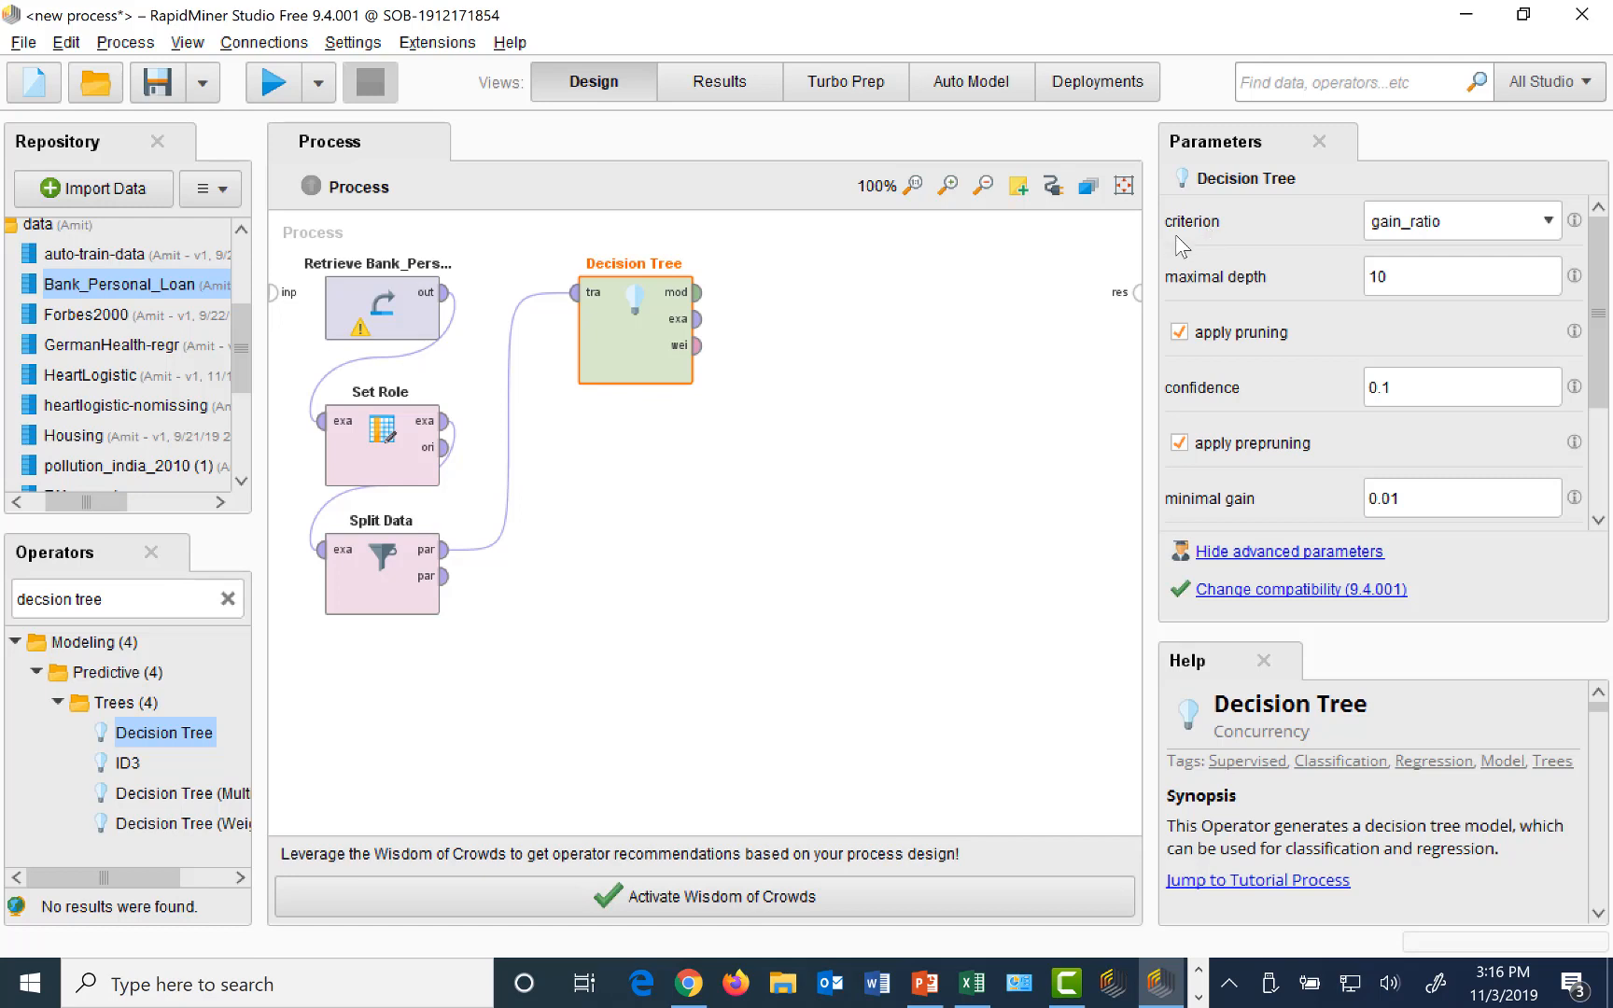
{"action": "left_click", "coordinate": [1550, 222]}
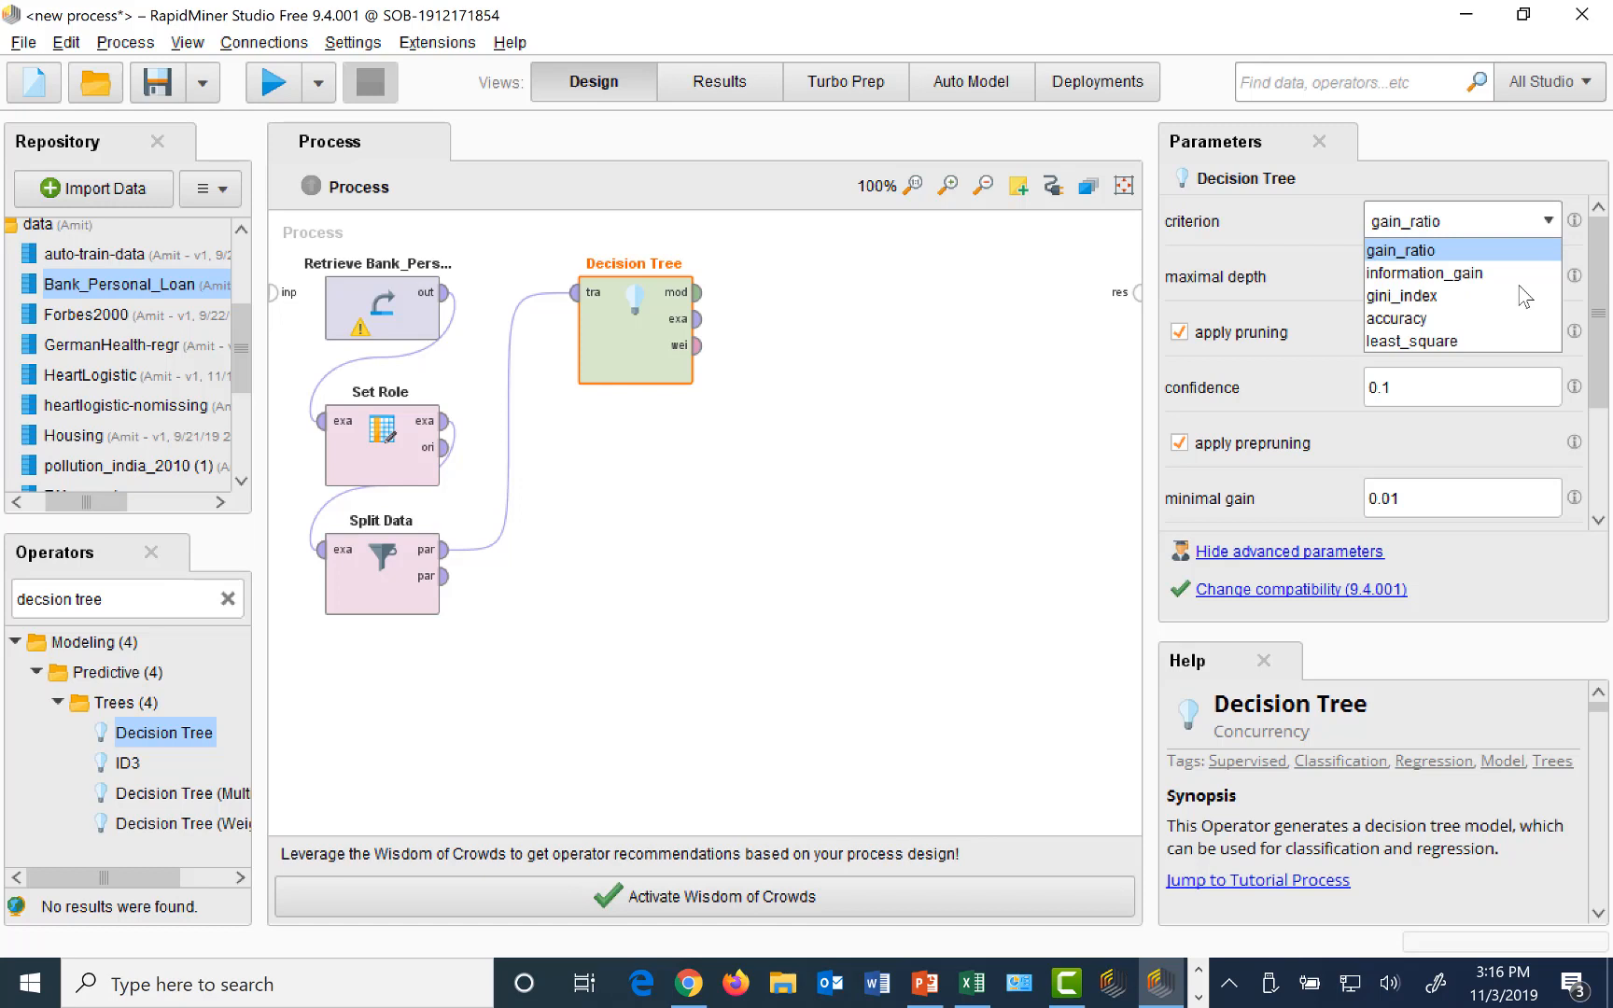
{"action": "left_click", "coordinate": [1429, 308]}
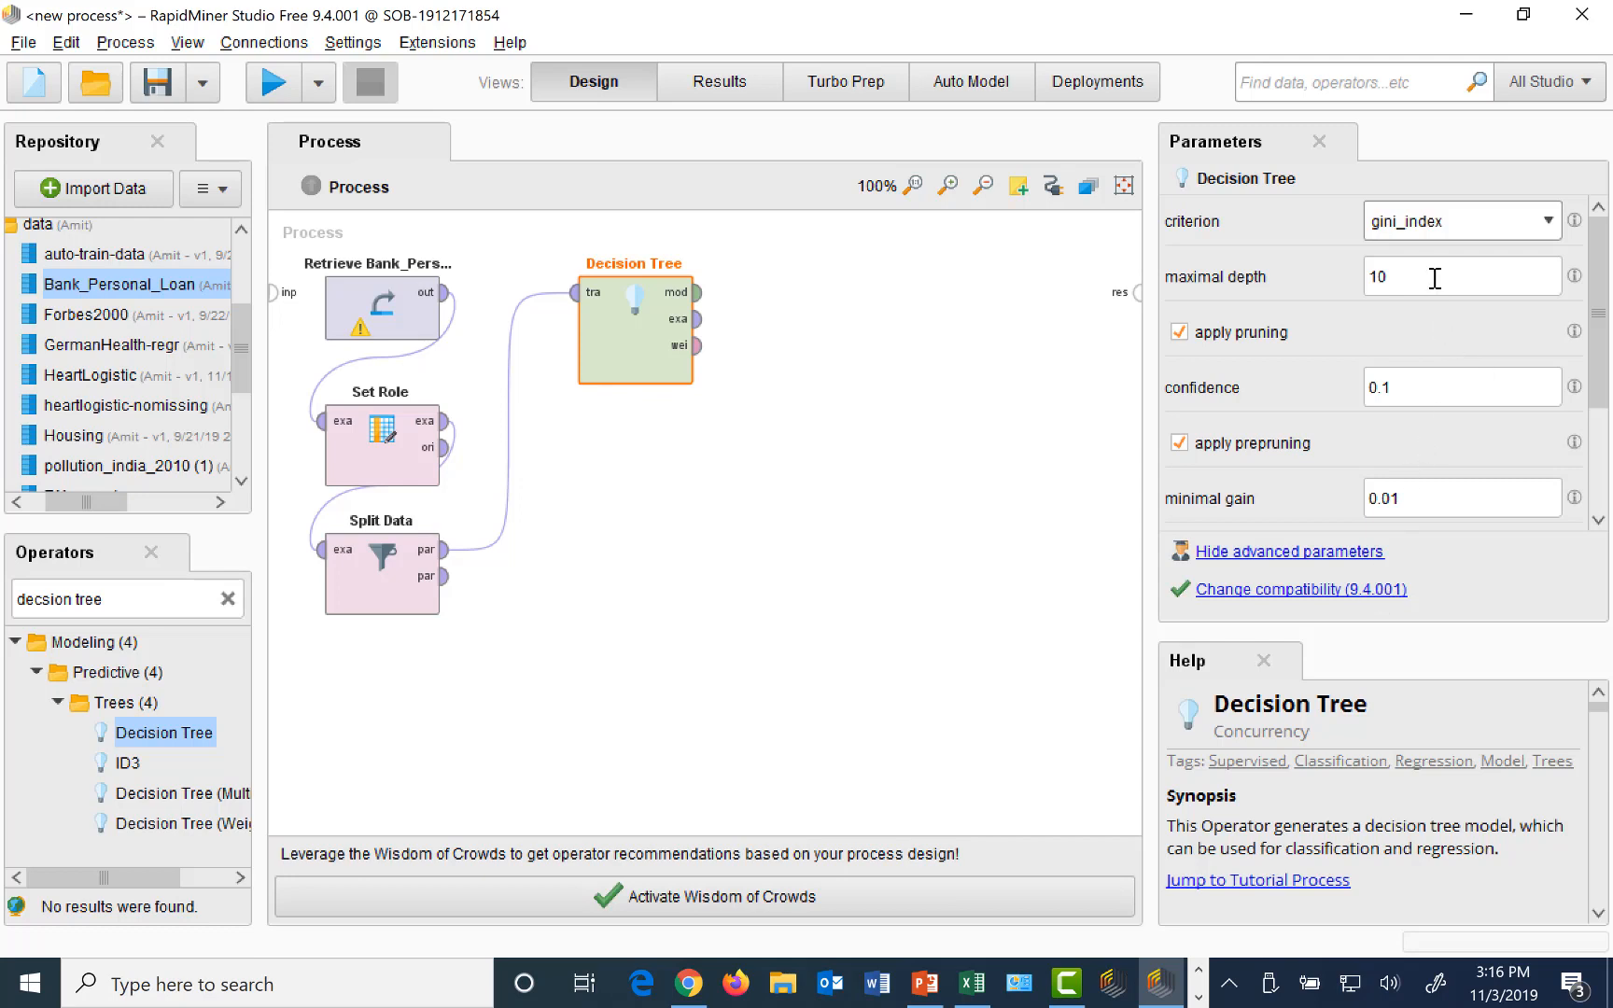
{"action": "left_click", "coordinate": [1598, 522]}
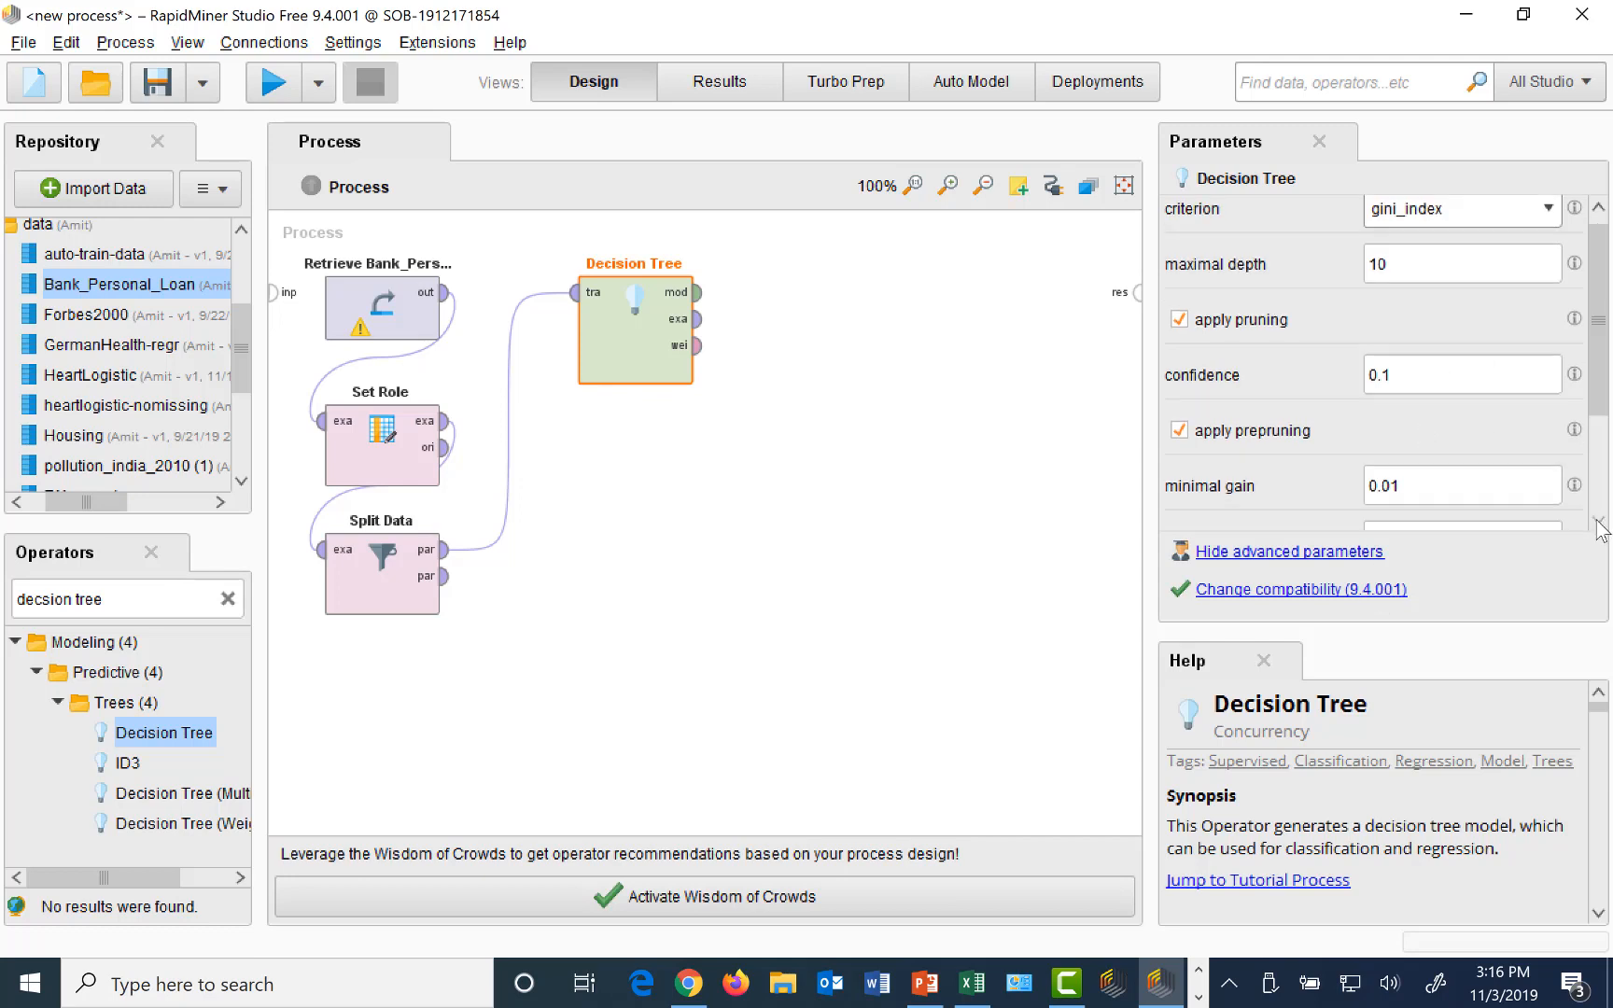
{"action": "scroll", "coordinate": [1598, 528], "scroll_direction": "down", "scroll_amount": 2}
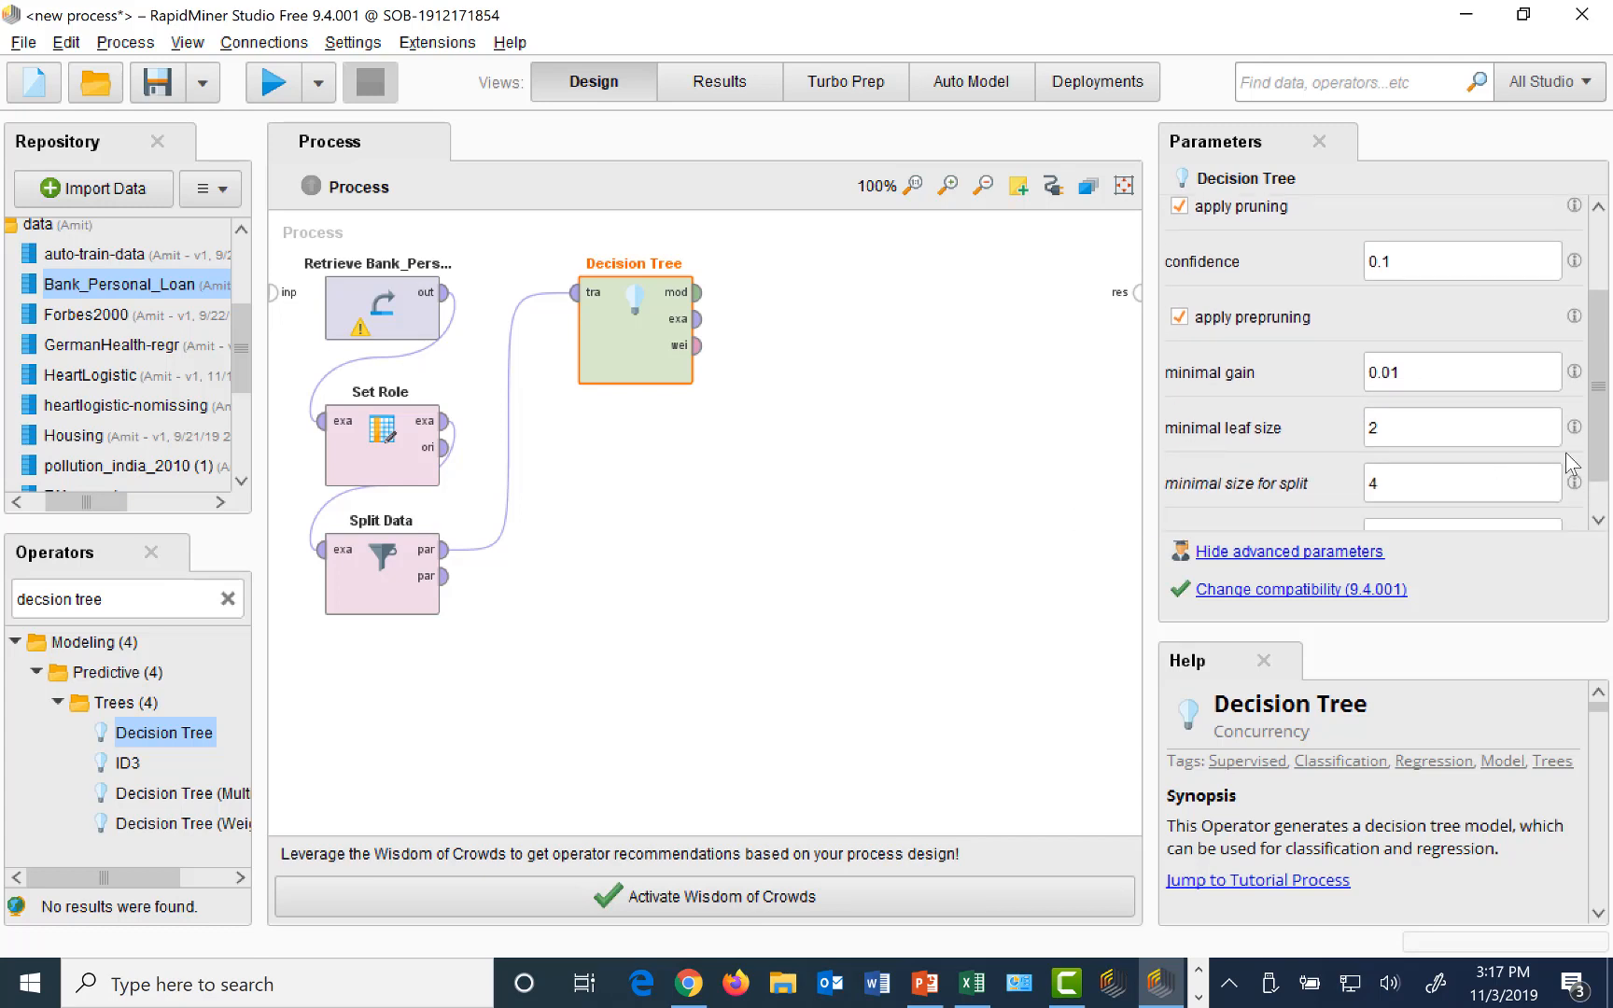
{"action": "left_click_drag", "start_coordinate": [1598, 452], "coordinate": [1608, 332]}
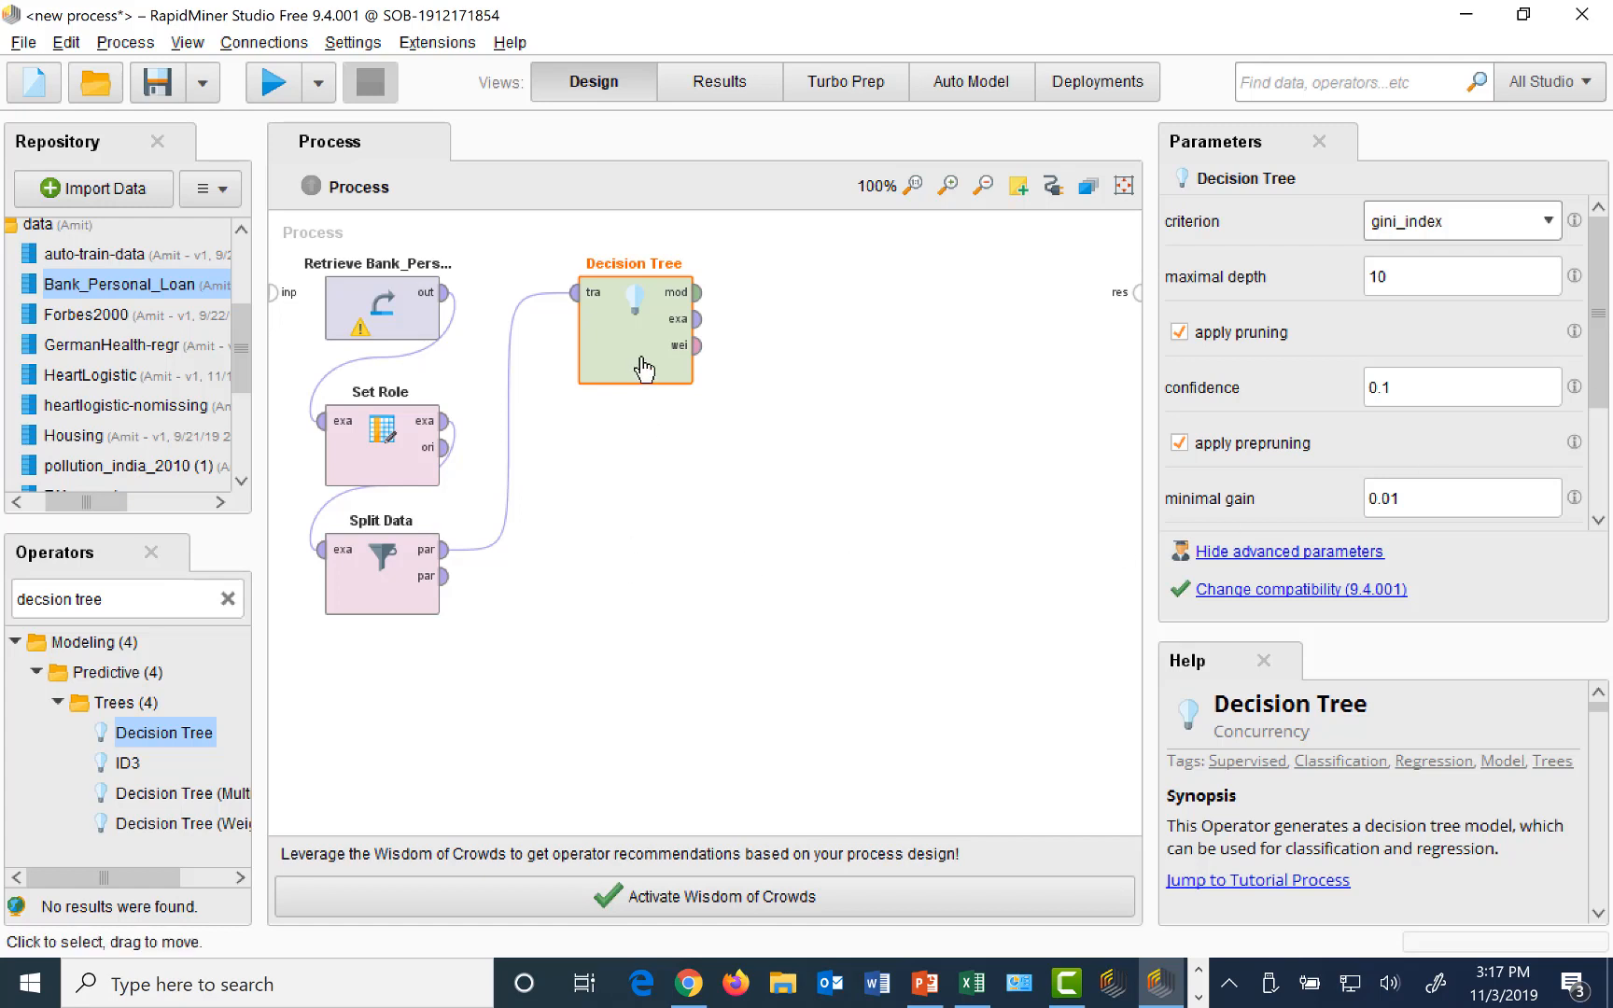
Find the Apply Model operator and add it to the process below Decision Tree
{"action": "triple_click", "coordinate": [158, 600]}
{"action": "type", "text": "a"}
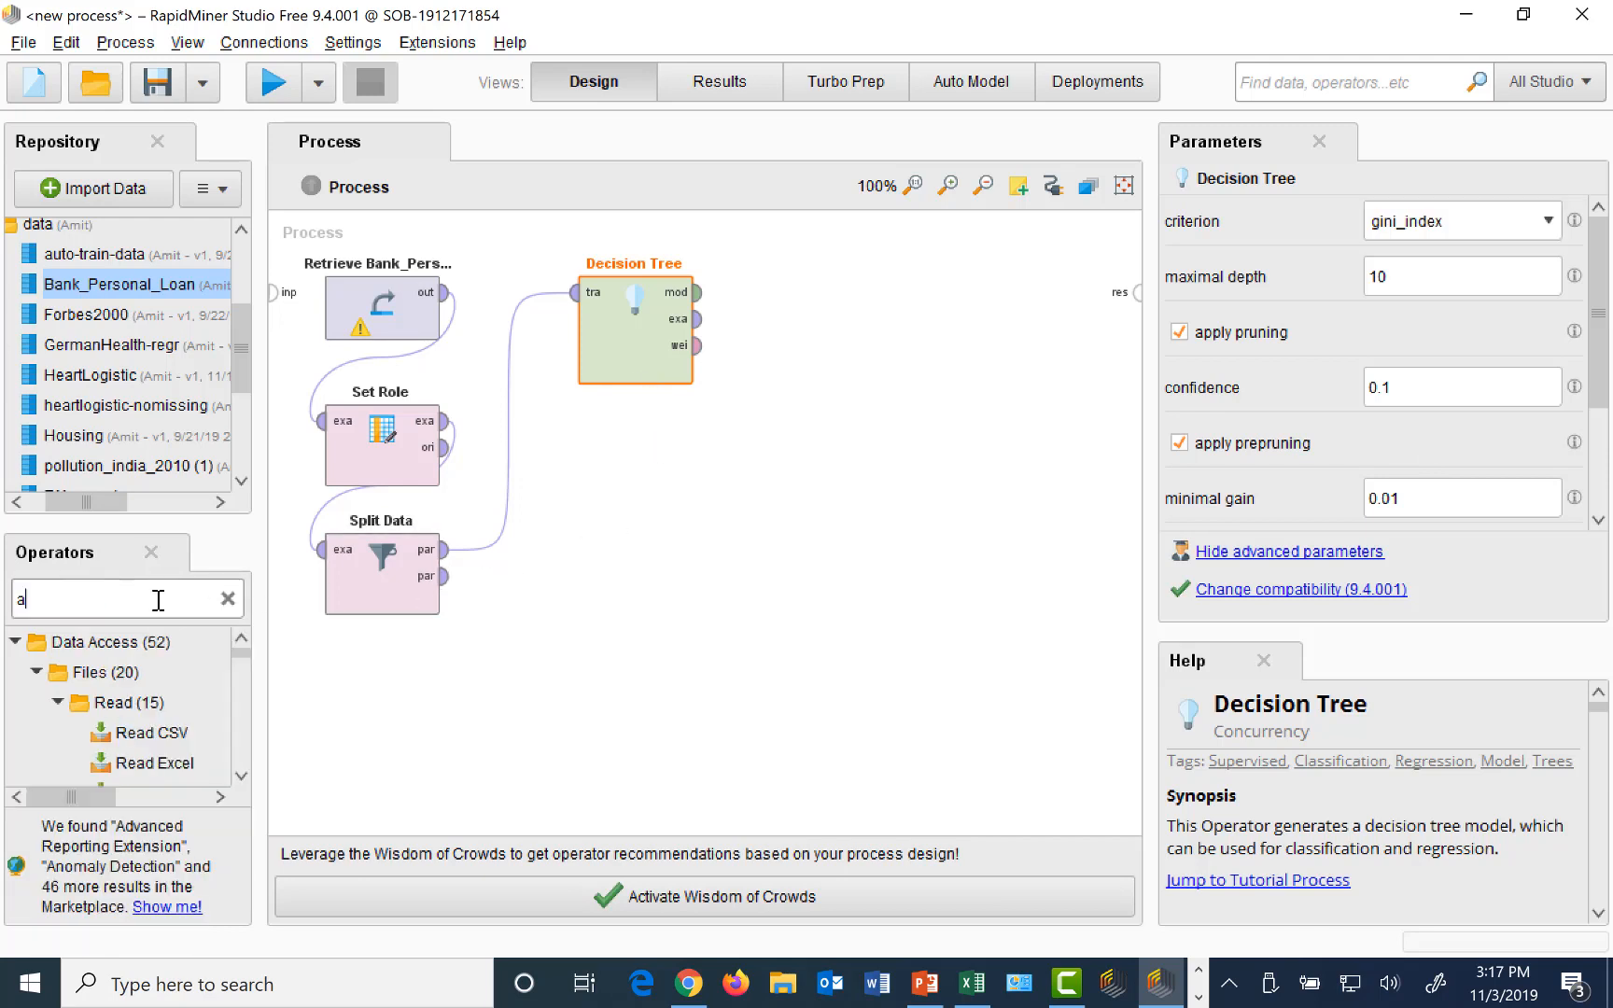
{"action": "type", "text": "pply "}
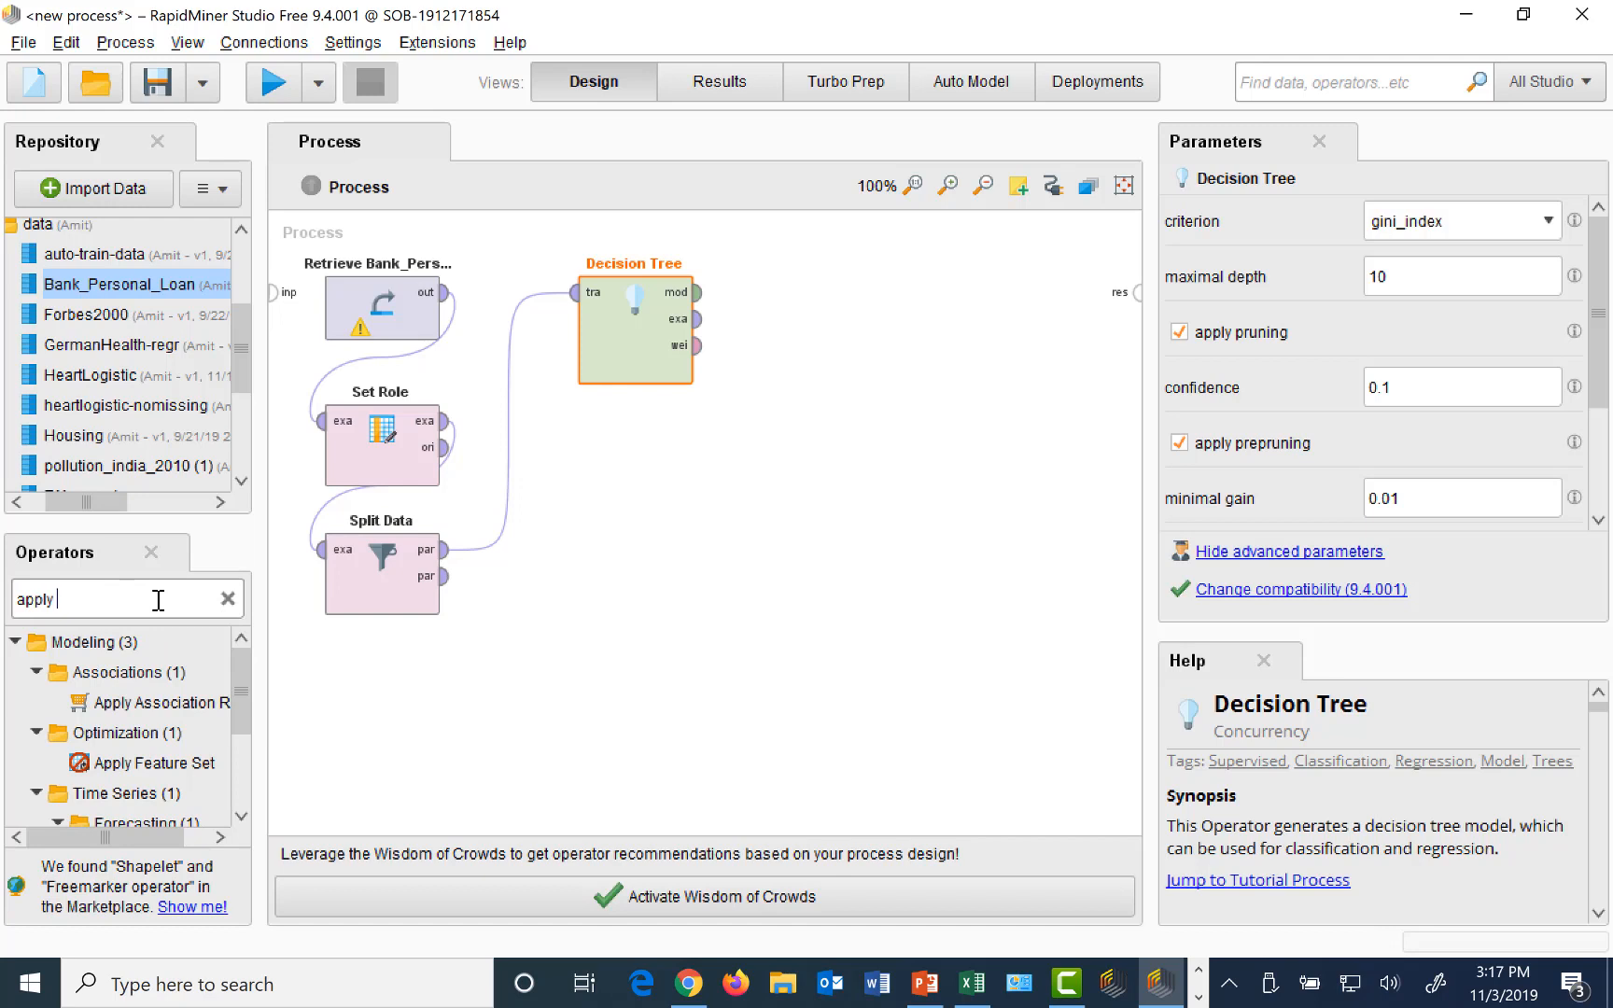
{"action": "type", "text": "model"}
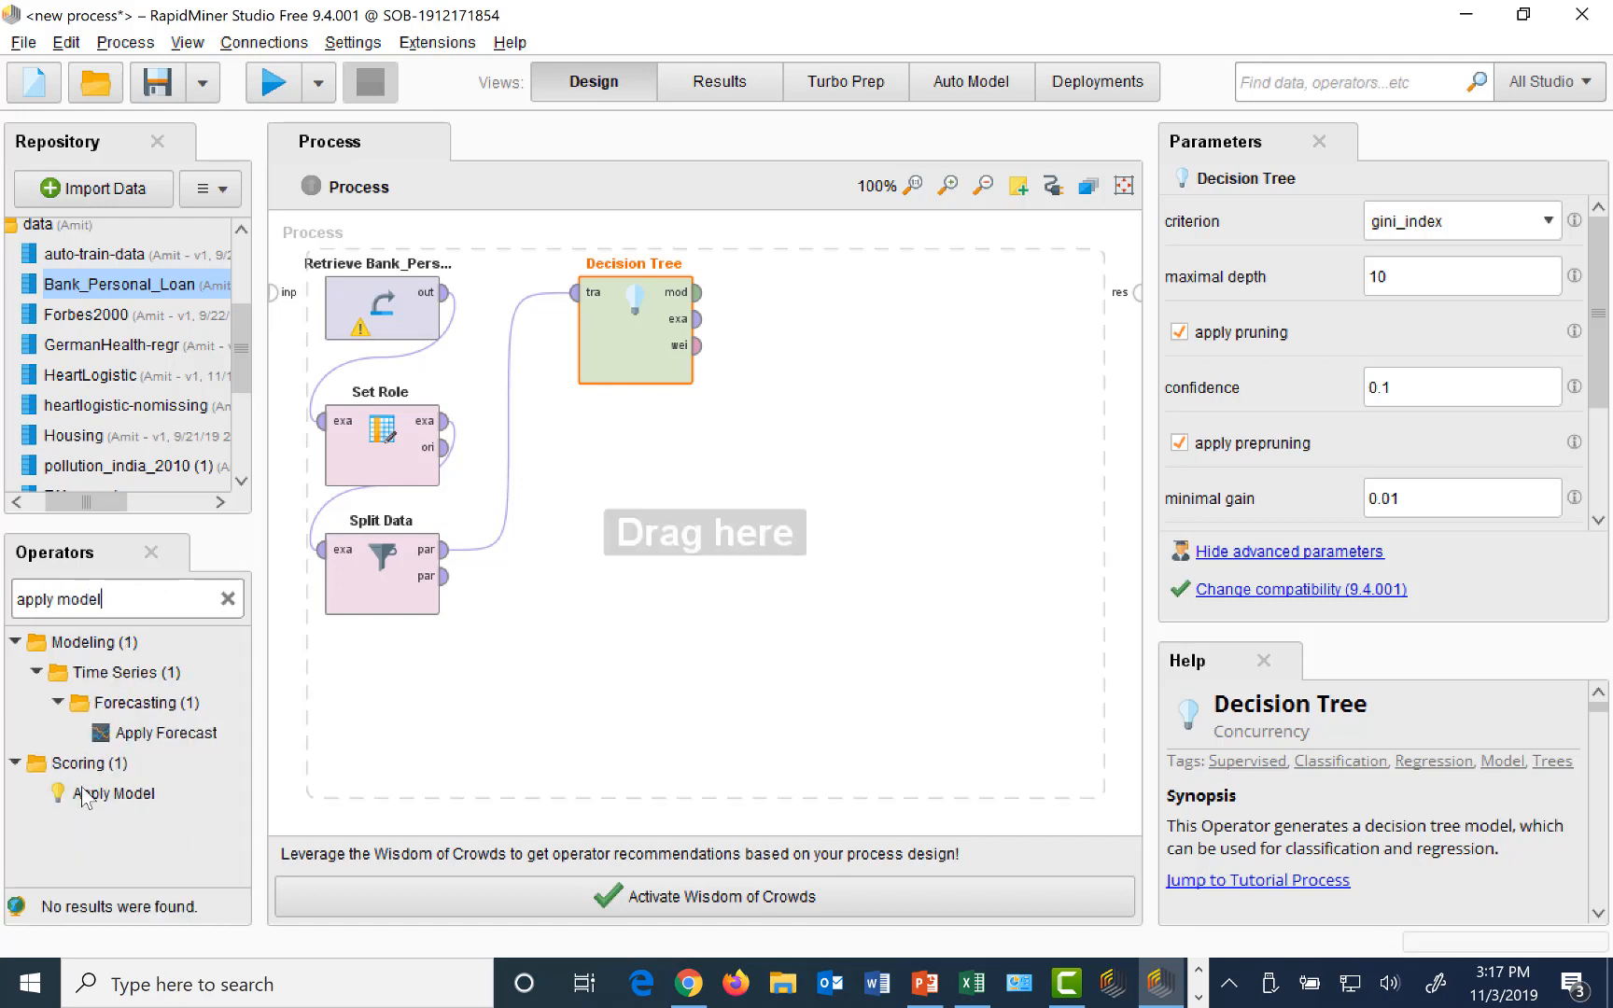
{"action": "left_click_drag", "start_coordinate": [98, 791], "coordinate": [642, 490]}
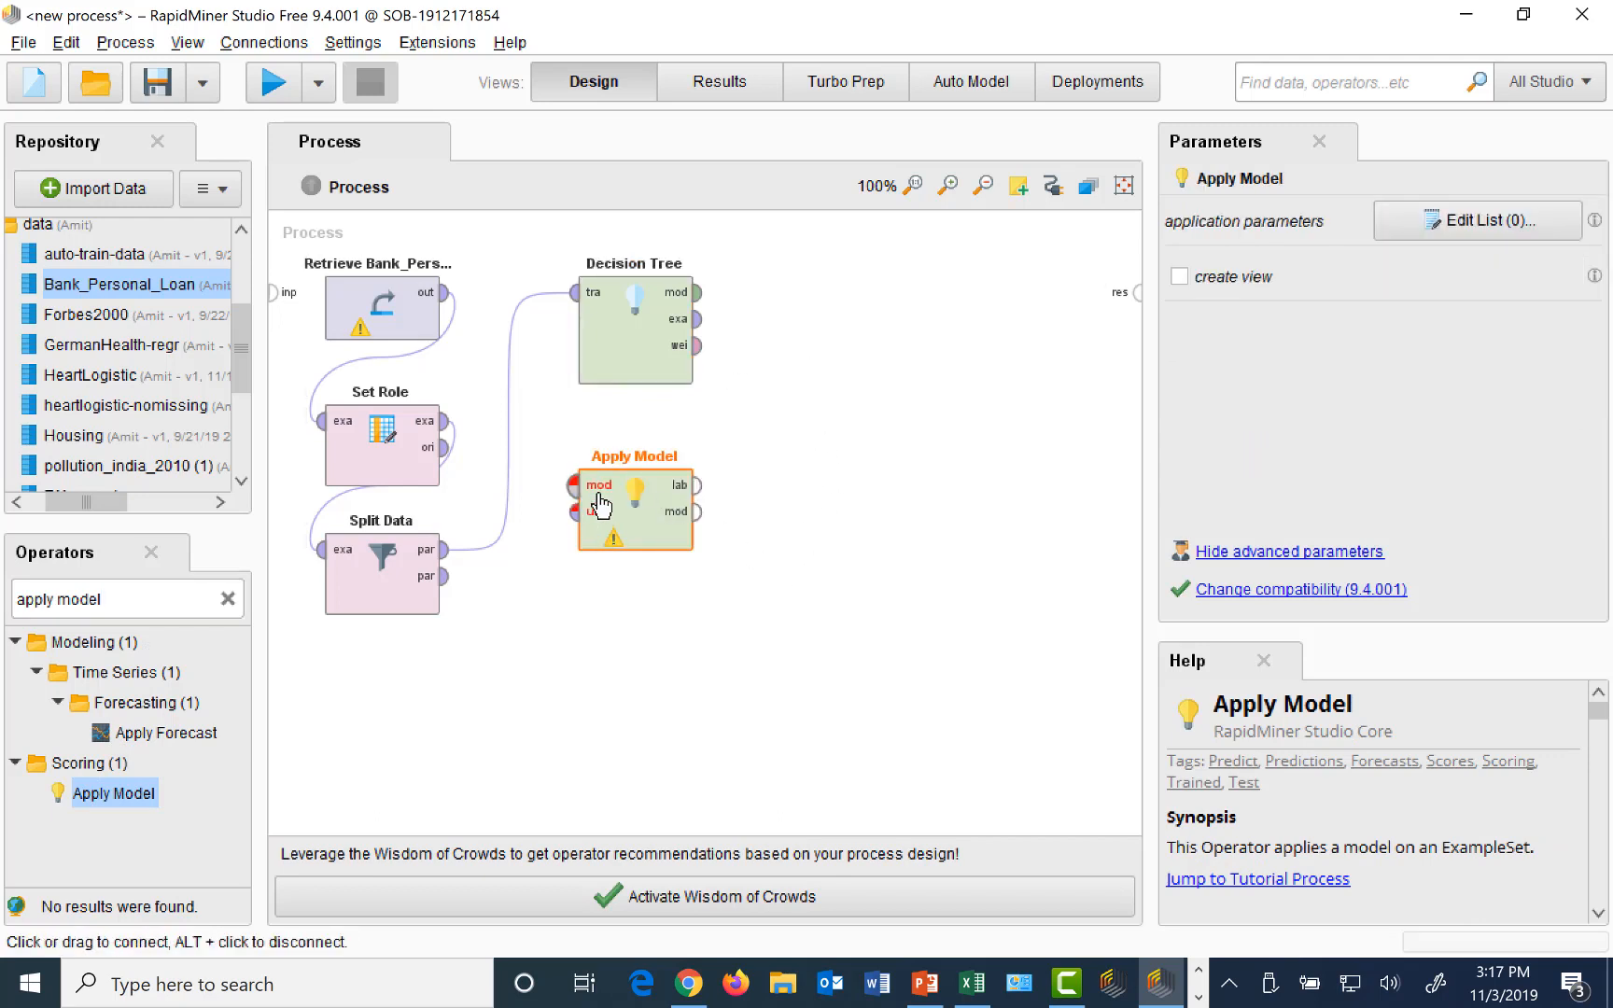
Connect Decision Tree's model output and Split Data's second partition to Apply Model's model and unlabelled inputs
{"action": "left_click", "coordinate": [697, 292]}
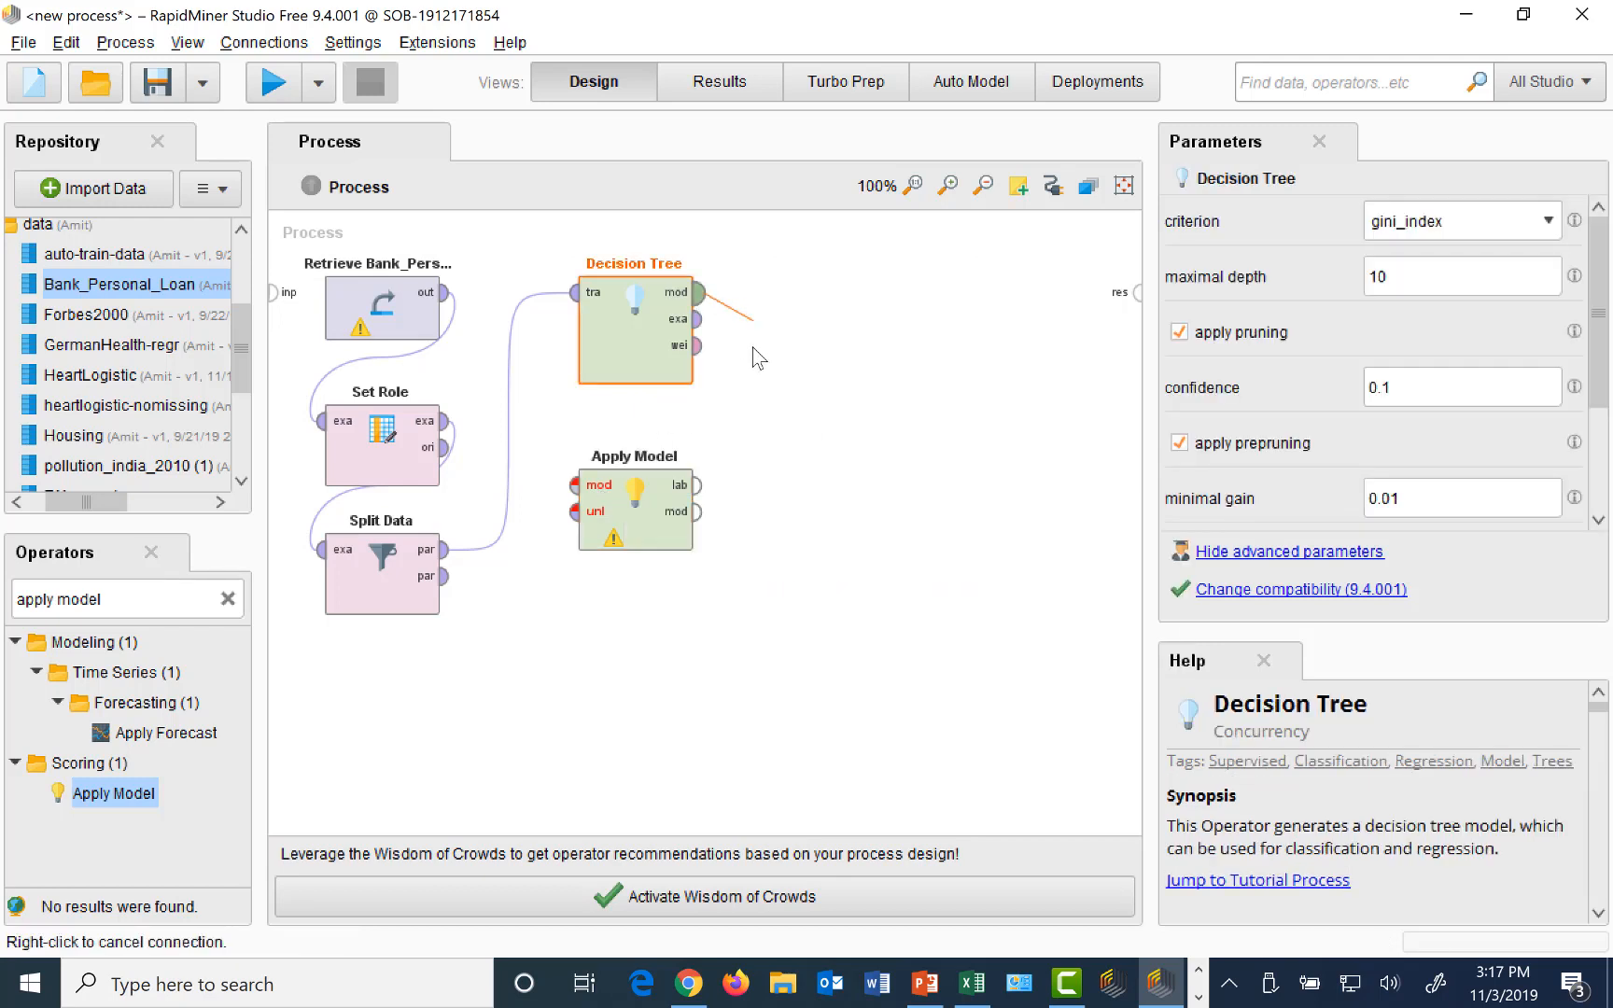
{"action": "left_click", "coordinate": [574, 485]}
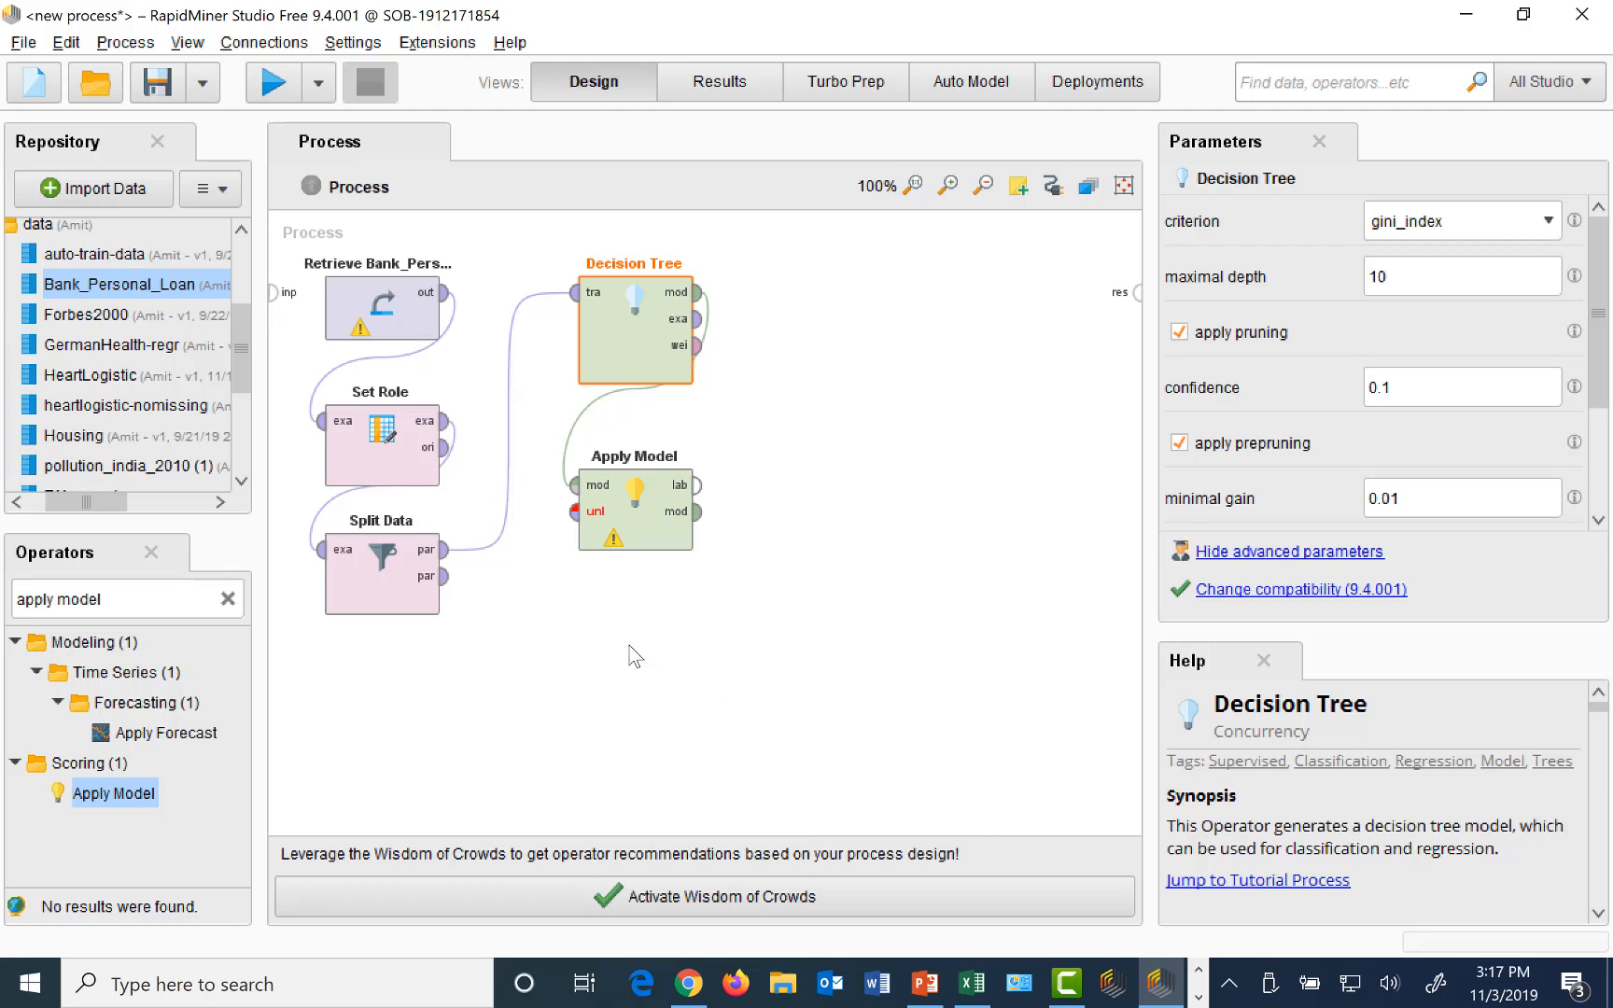
{"action": "left_click", "coordinate": [444, 576]}
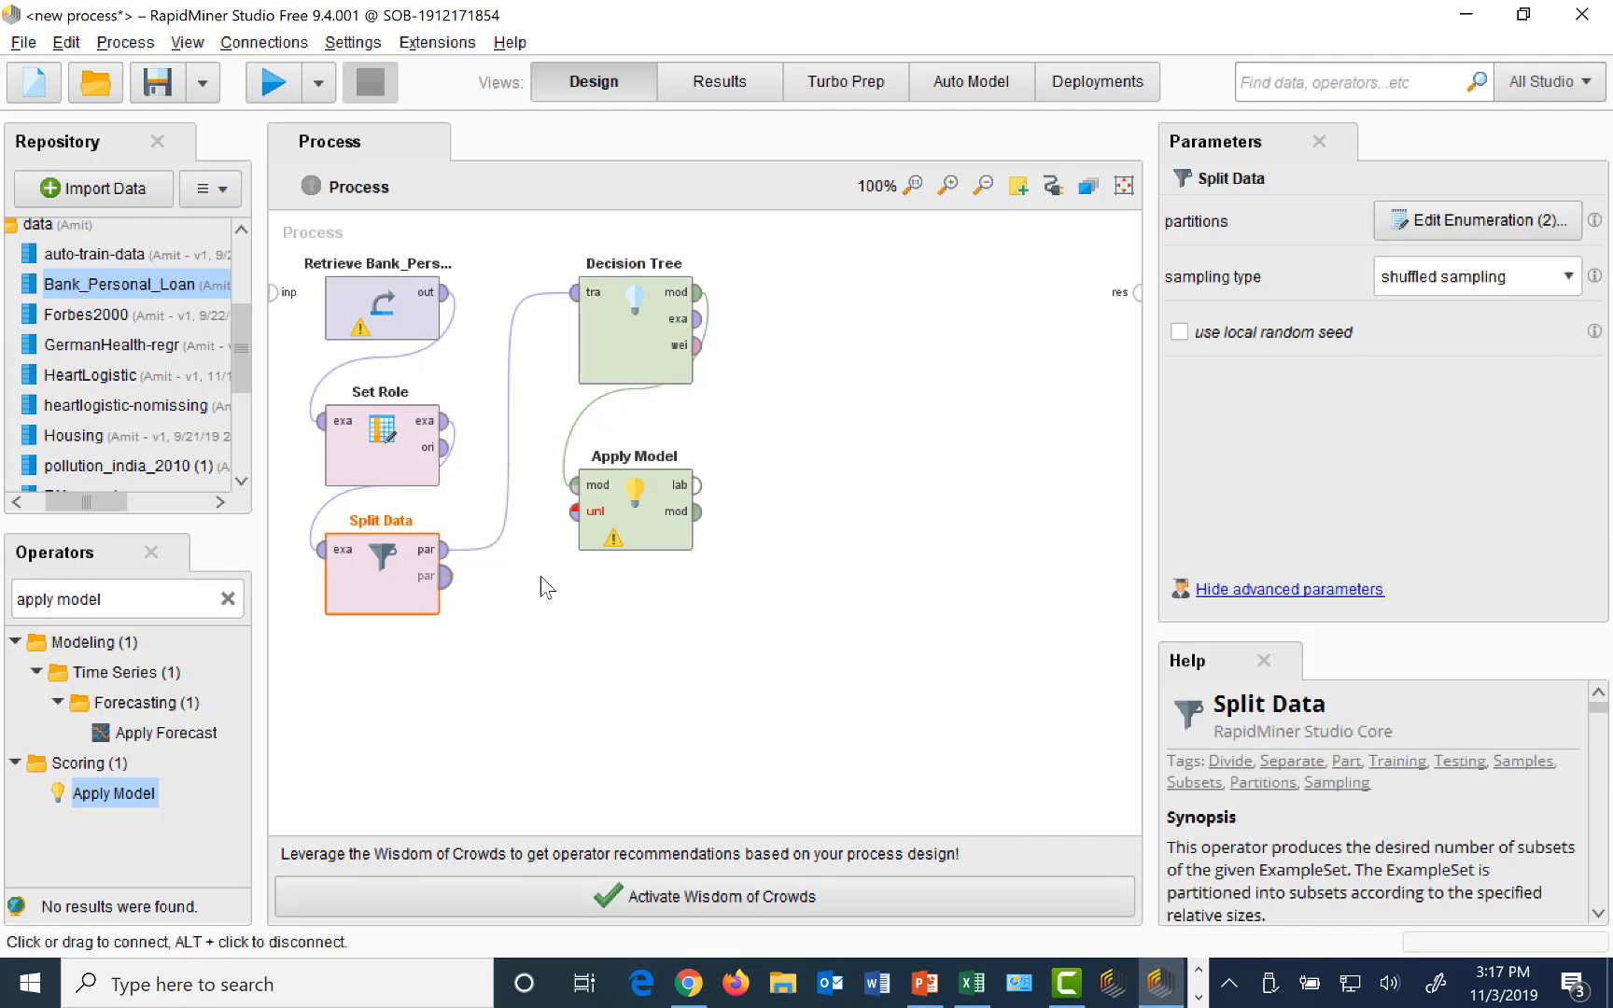
{"action": "left_click", "coordinate": [574, 511]}
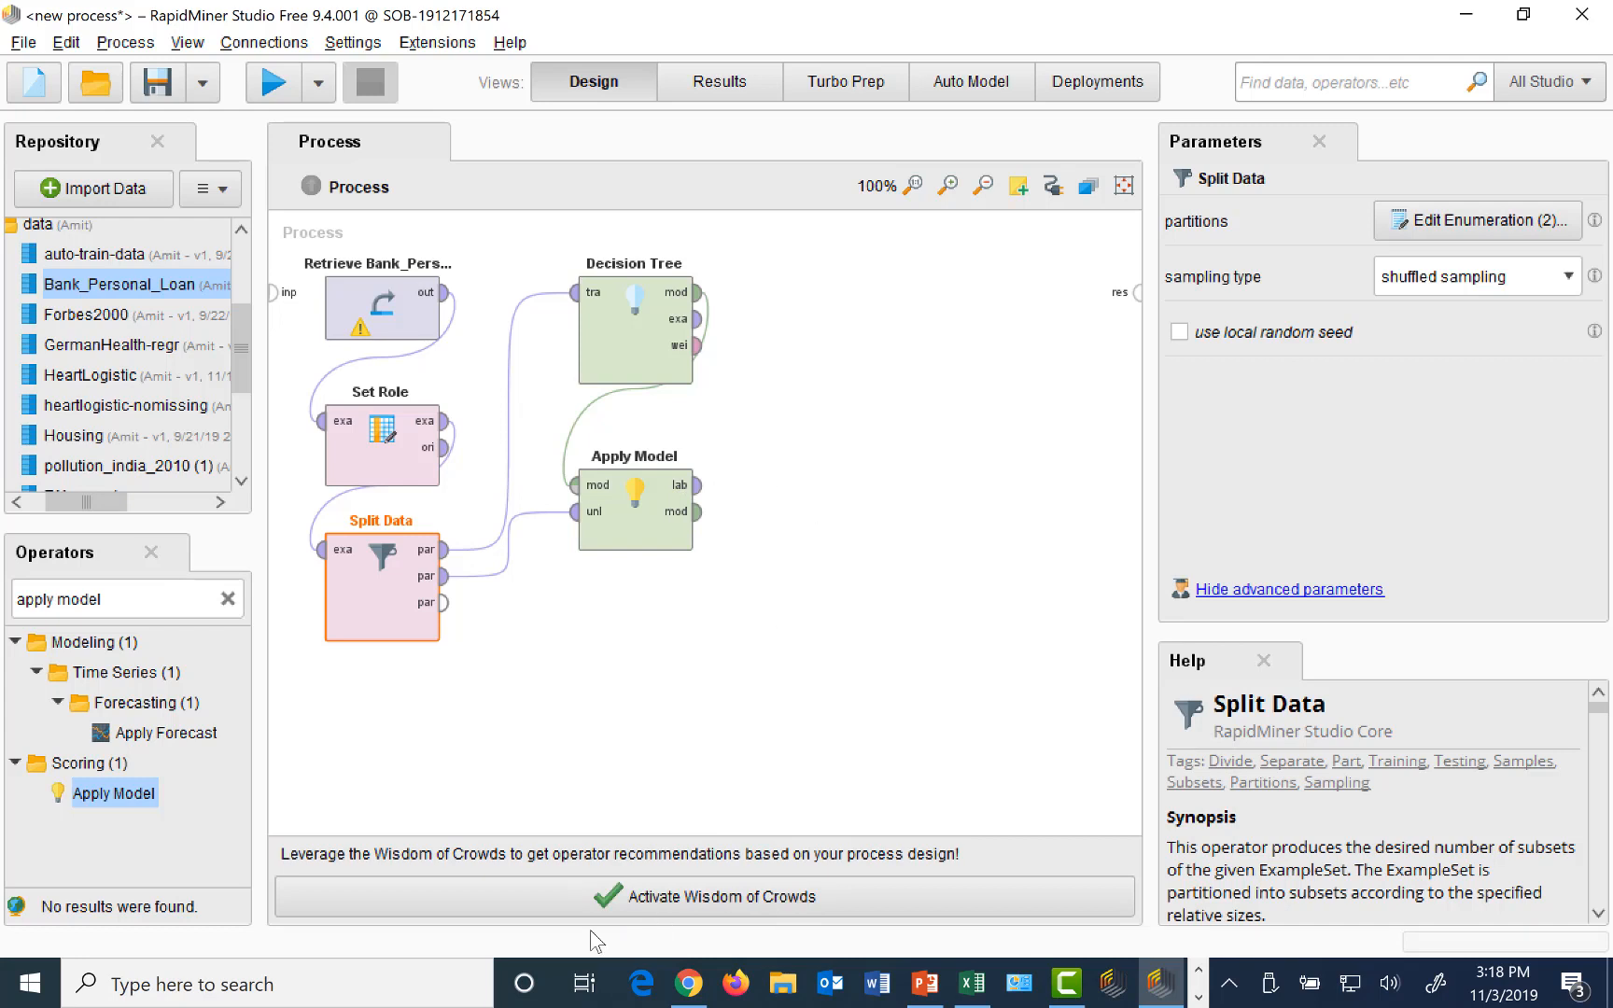
Find the Performance (Binominal Classification) operator and add it to the process beside Decision Tree
{"action": "left_click", "coordinate": [178, 602]}
{"action": "type", "text": "performance"}
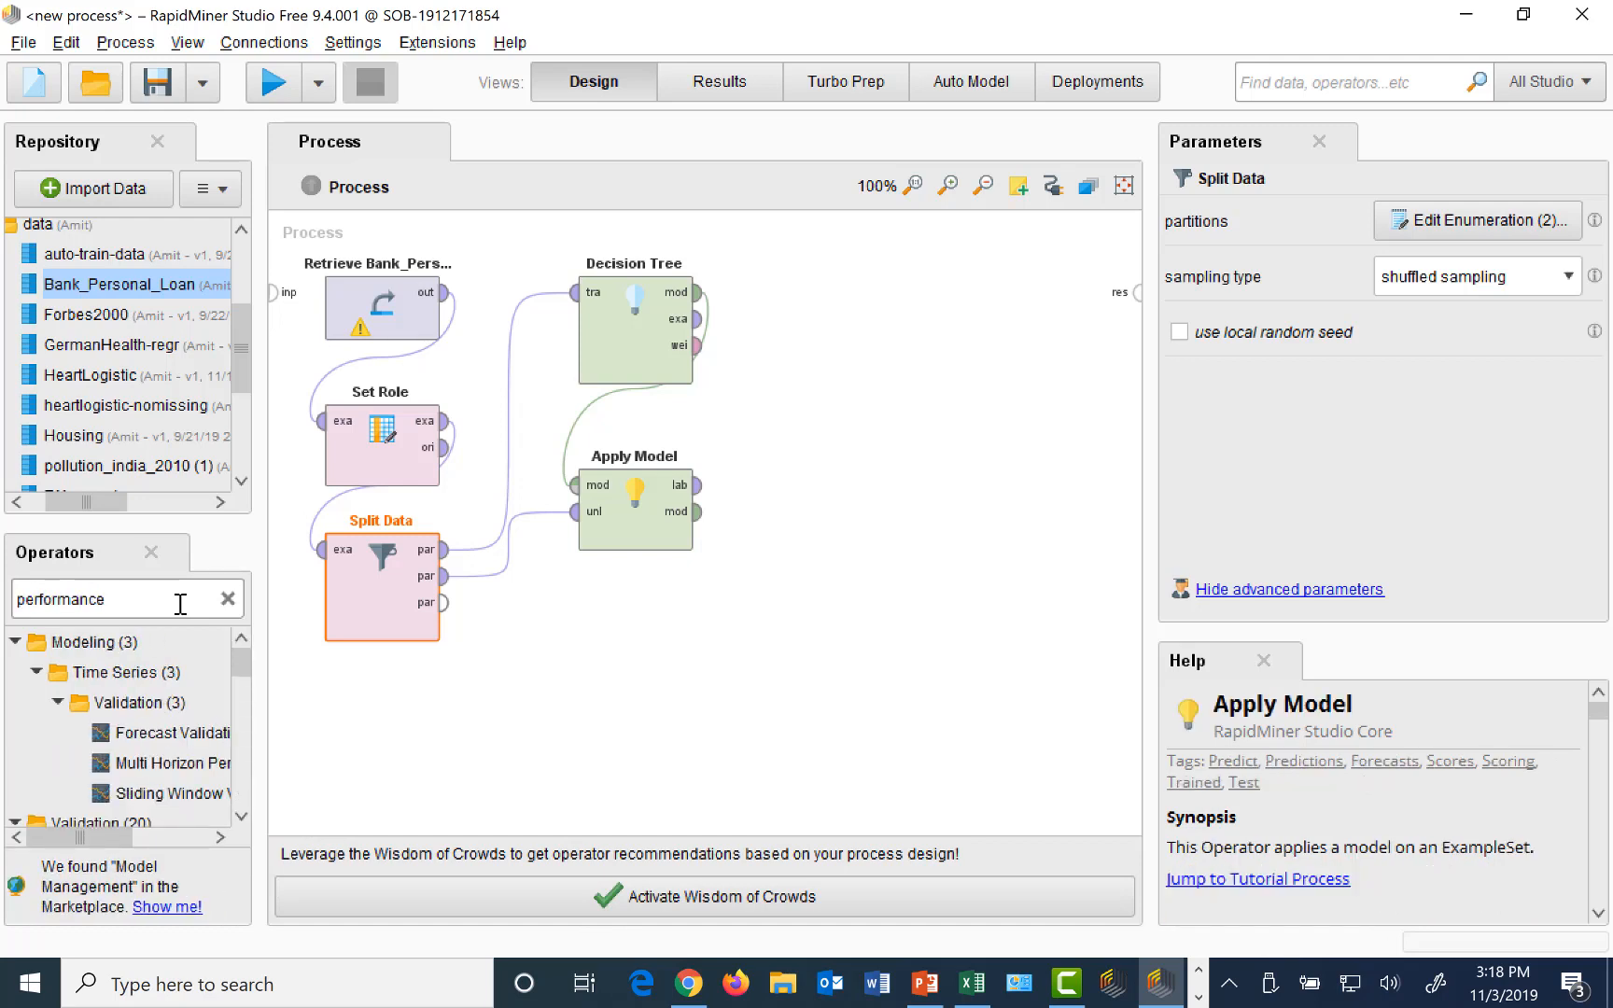
{"action": "left_click", "coordinate": [242, 819]}
{"action": "left_click", "coordinate": [242, 821]}
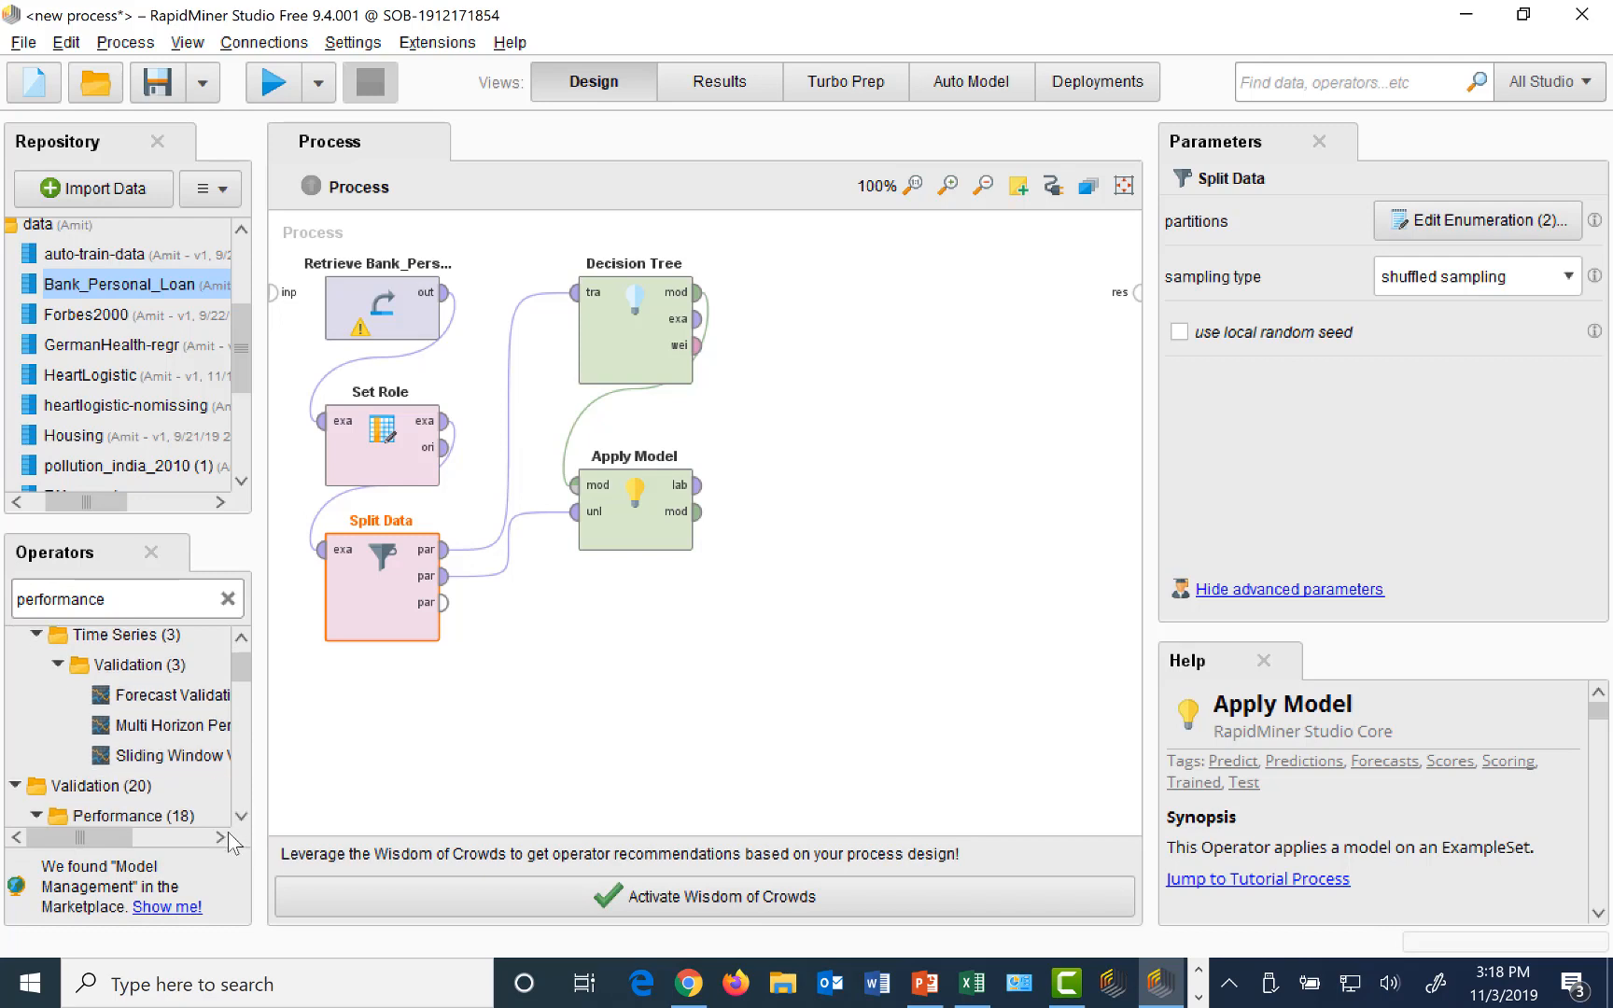
{"action": "left_click", "coordinate": [221, 837]}
{"action": "scroll", "coordinate": [240, 822], "scroll_direction": "down", "scroll_amount": 6}
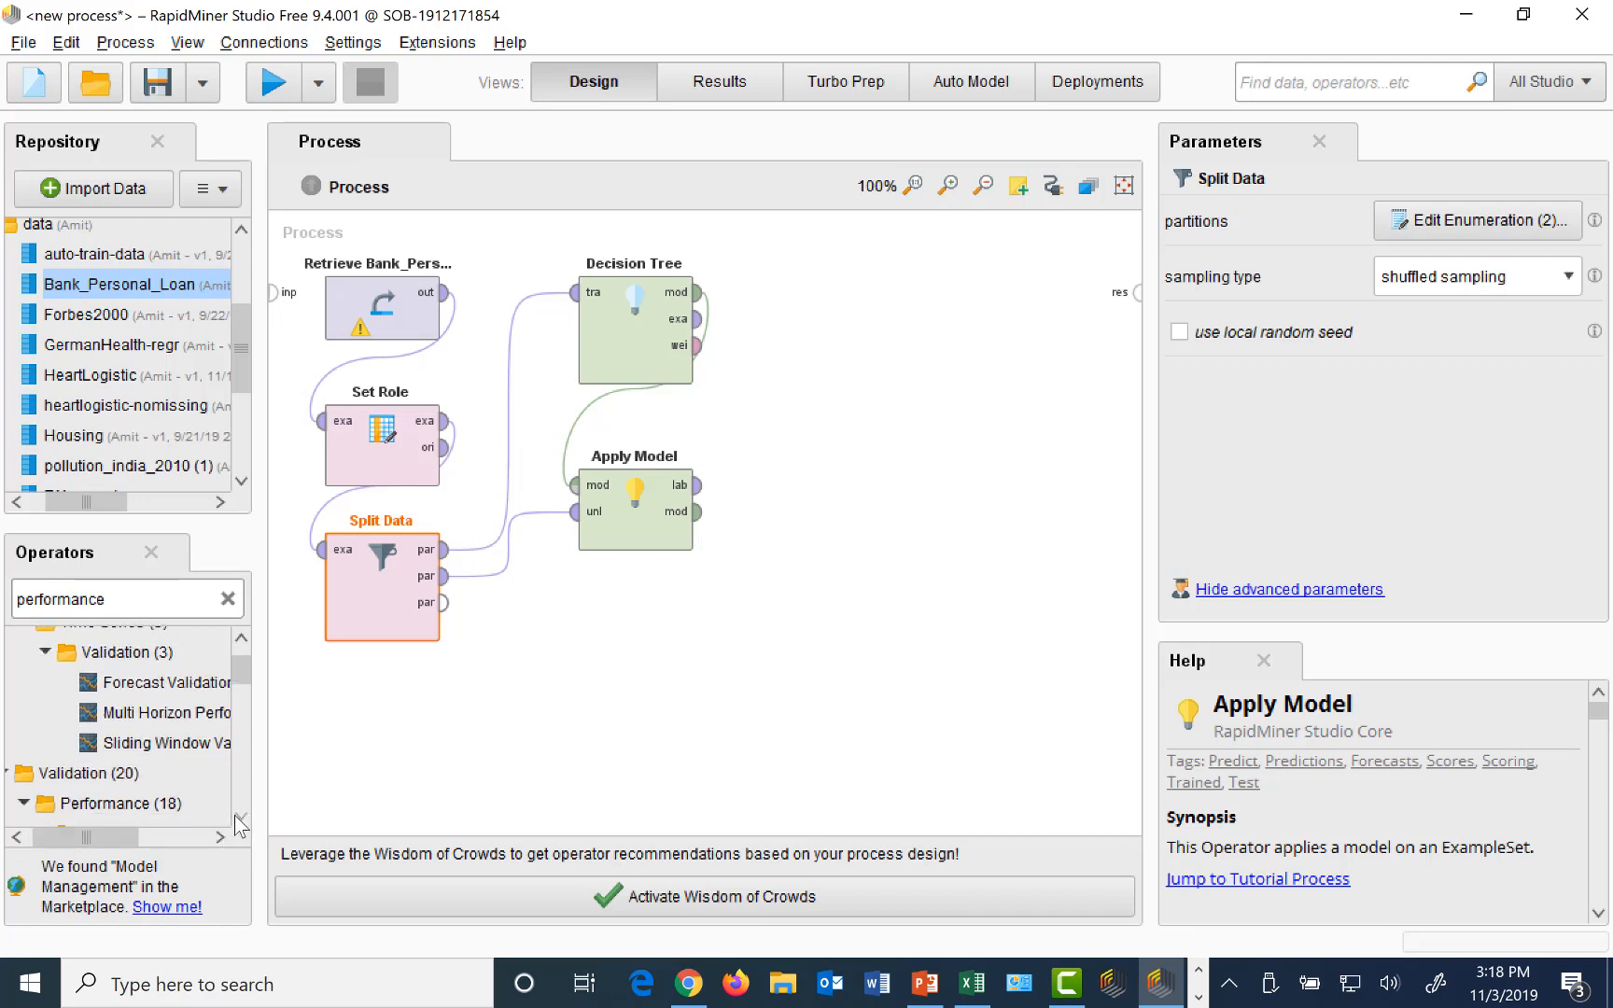
{"action": "left_click", "coordinate": [242, 818]}
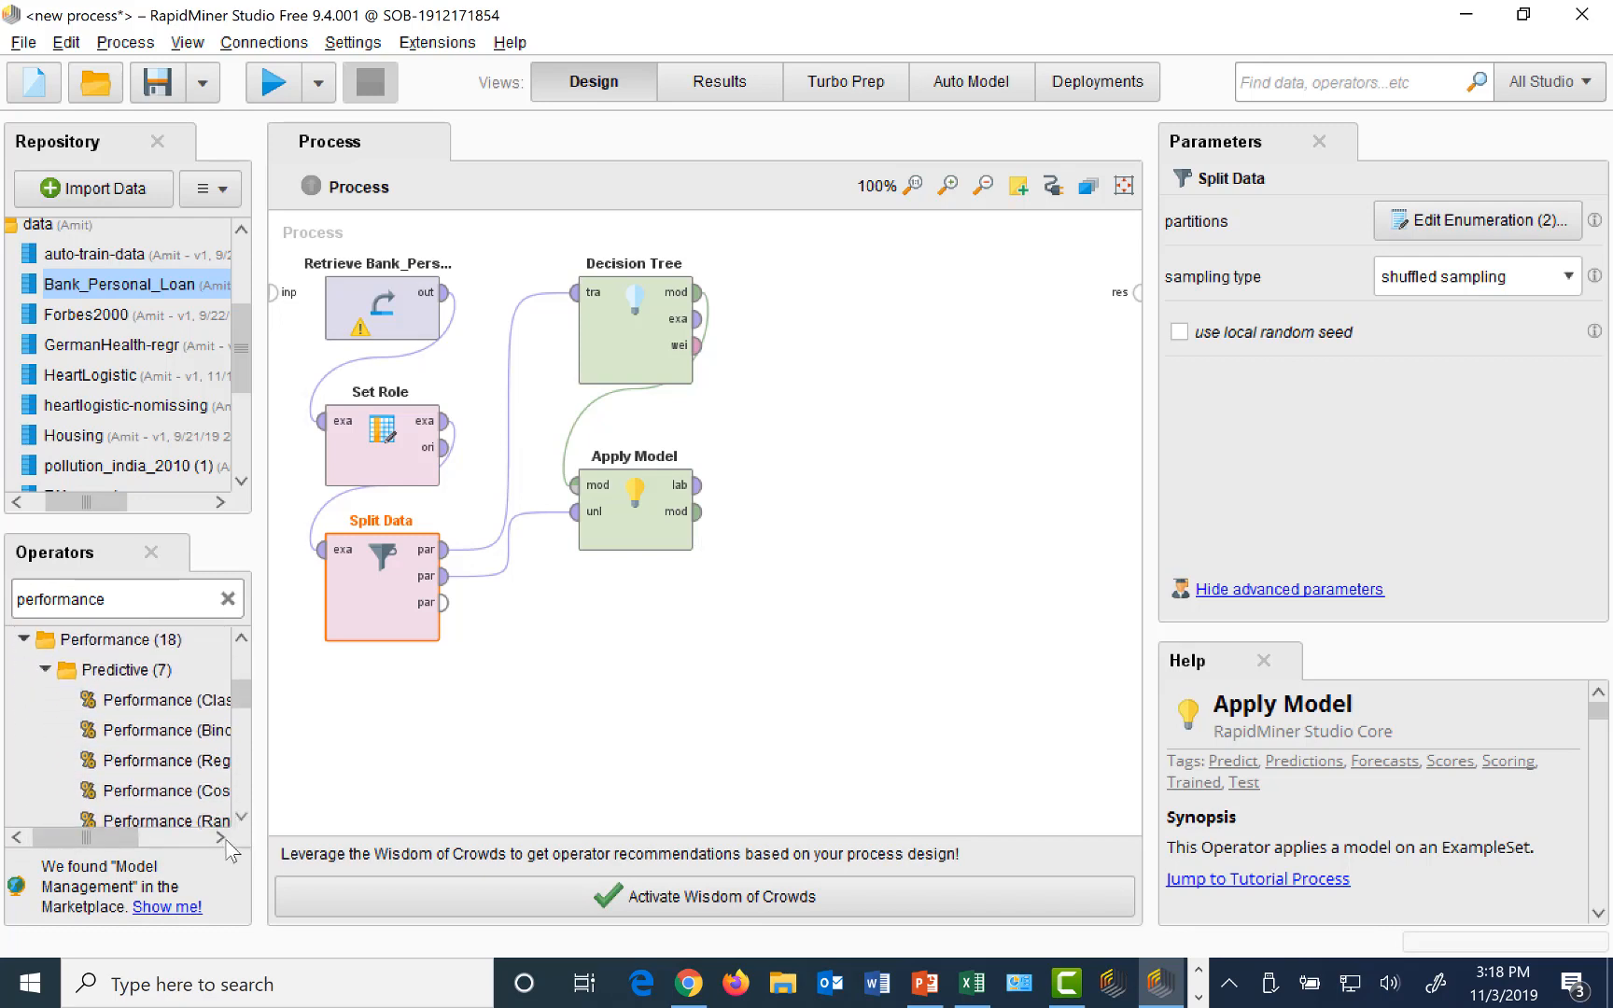
{"action": "left_click", "coordinate": [221, 838]}
{"action": "left_click", "coordinate": [222, 838]}
{"action": "left_click", "coordinate": [222, 840]}
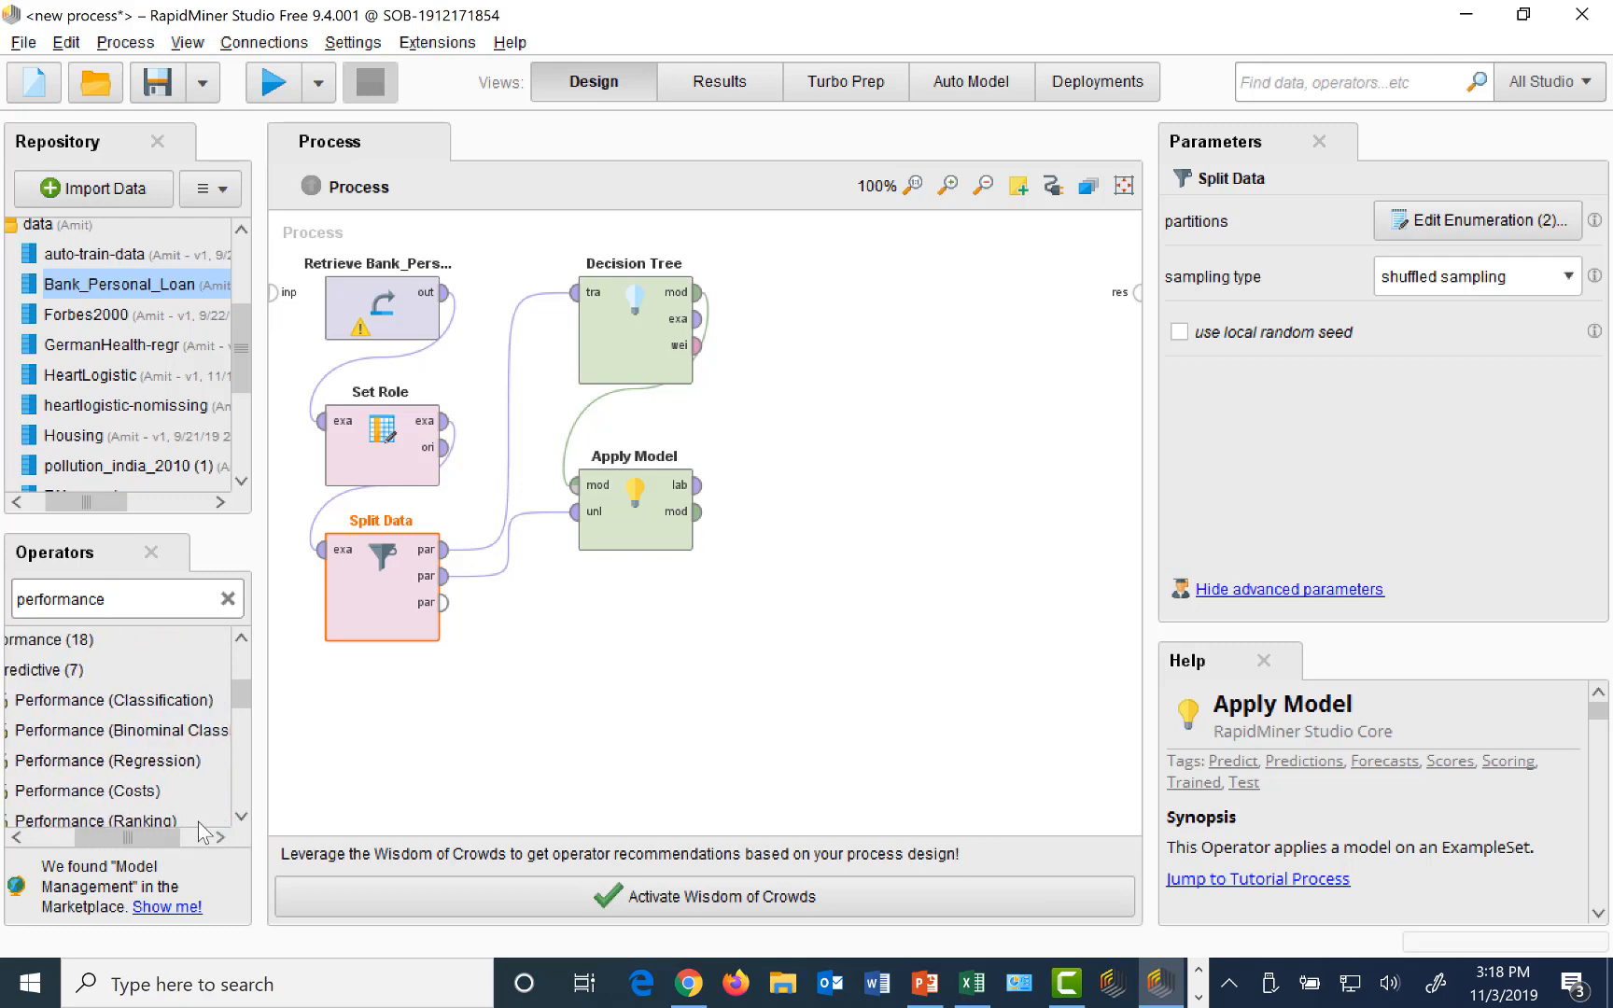
{"action": "left_click", "coordinate": [110, 732]}
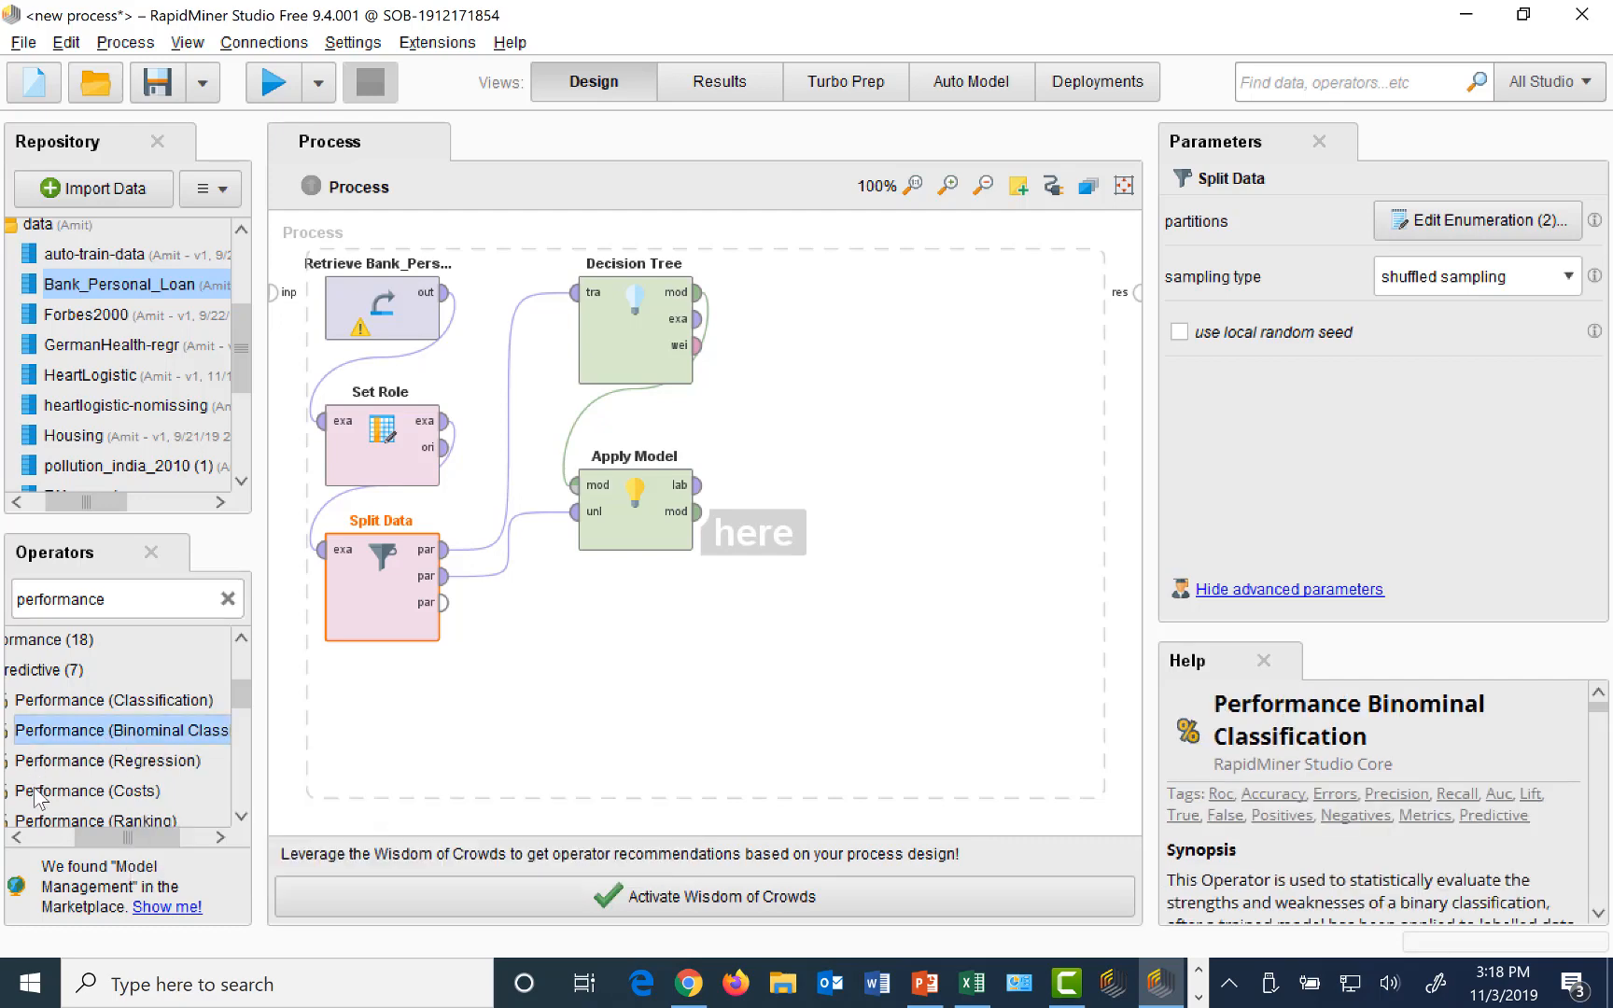
{"action": "left_click_drag", "start_coordinate": [149, 731], "coordinate": [859, 389]}
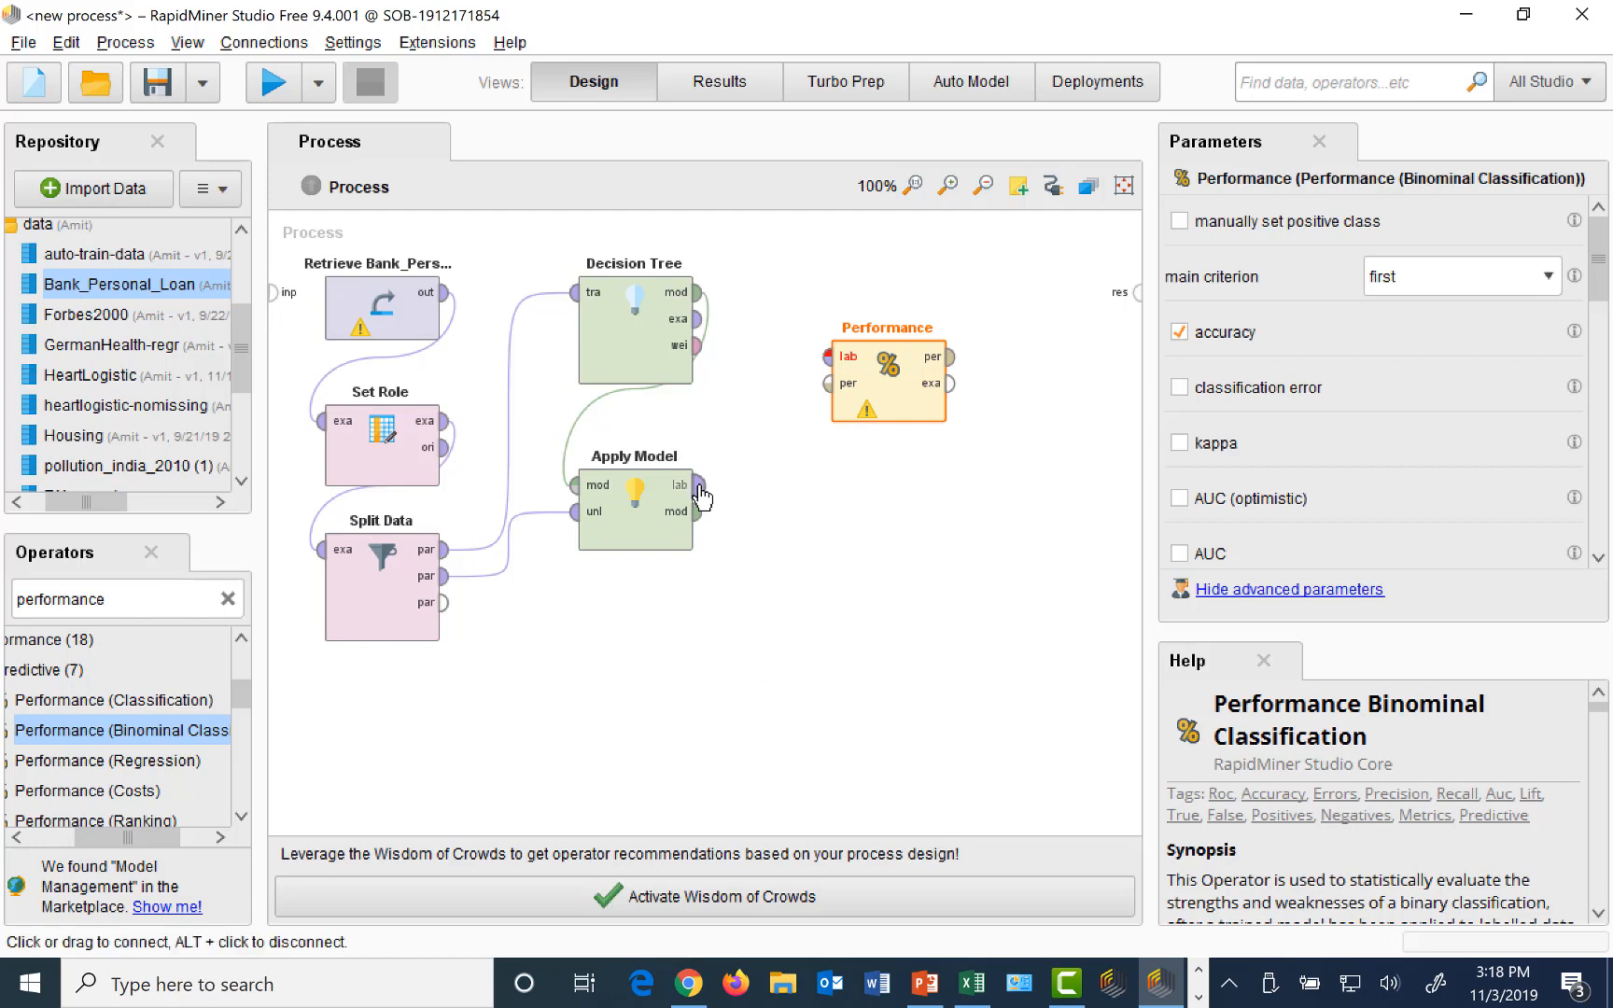
Connect Apply Model's labelled data output to the Performance operator's labelled data input
{"action": "mouse_move", "coordinate": [702, 498]}
{"action": "left_click", "coordinate": [700, 491]}
{"action": "left_click", "coordinate": [828, 362]}
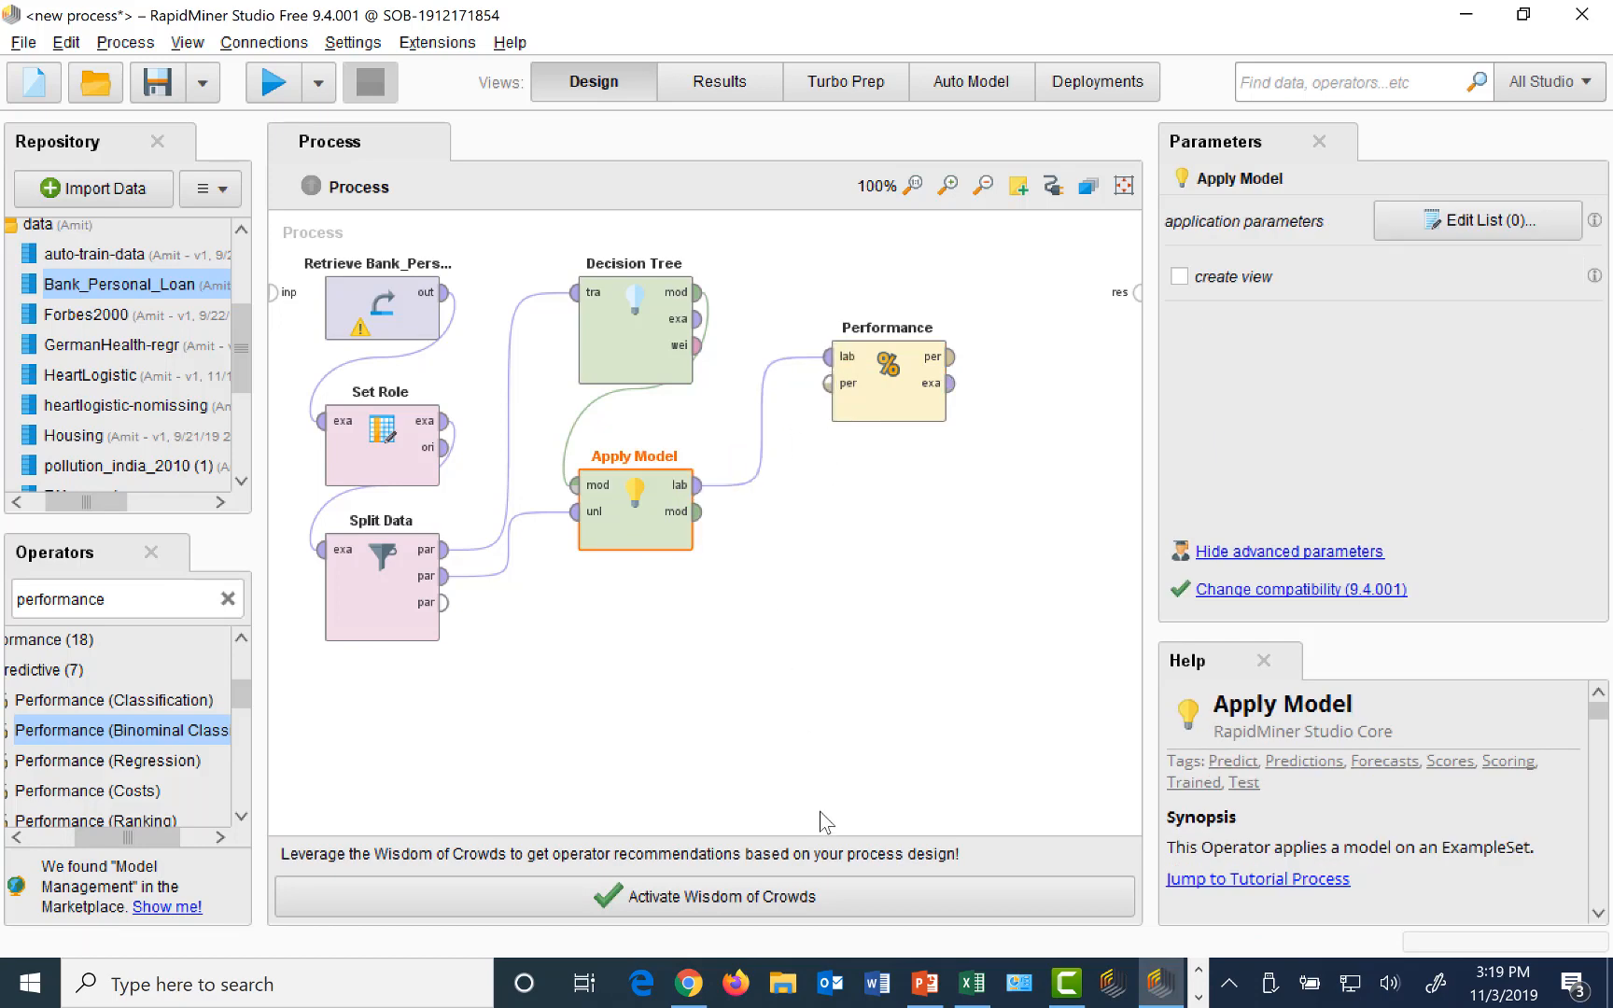
Enable the sensitivity and specificity criteria for the Performance operator in addition to accuracy
{"action": "left_click", "coordinate": [889, 419]}
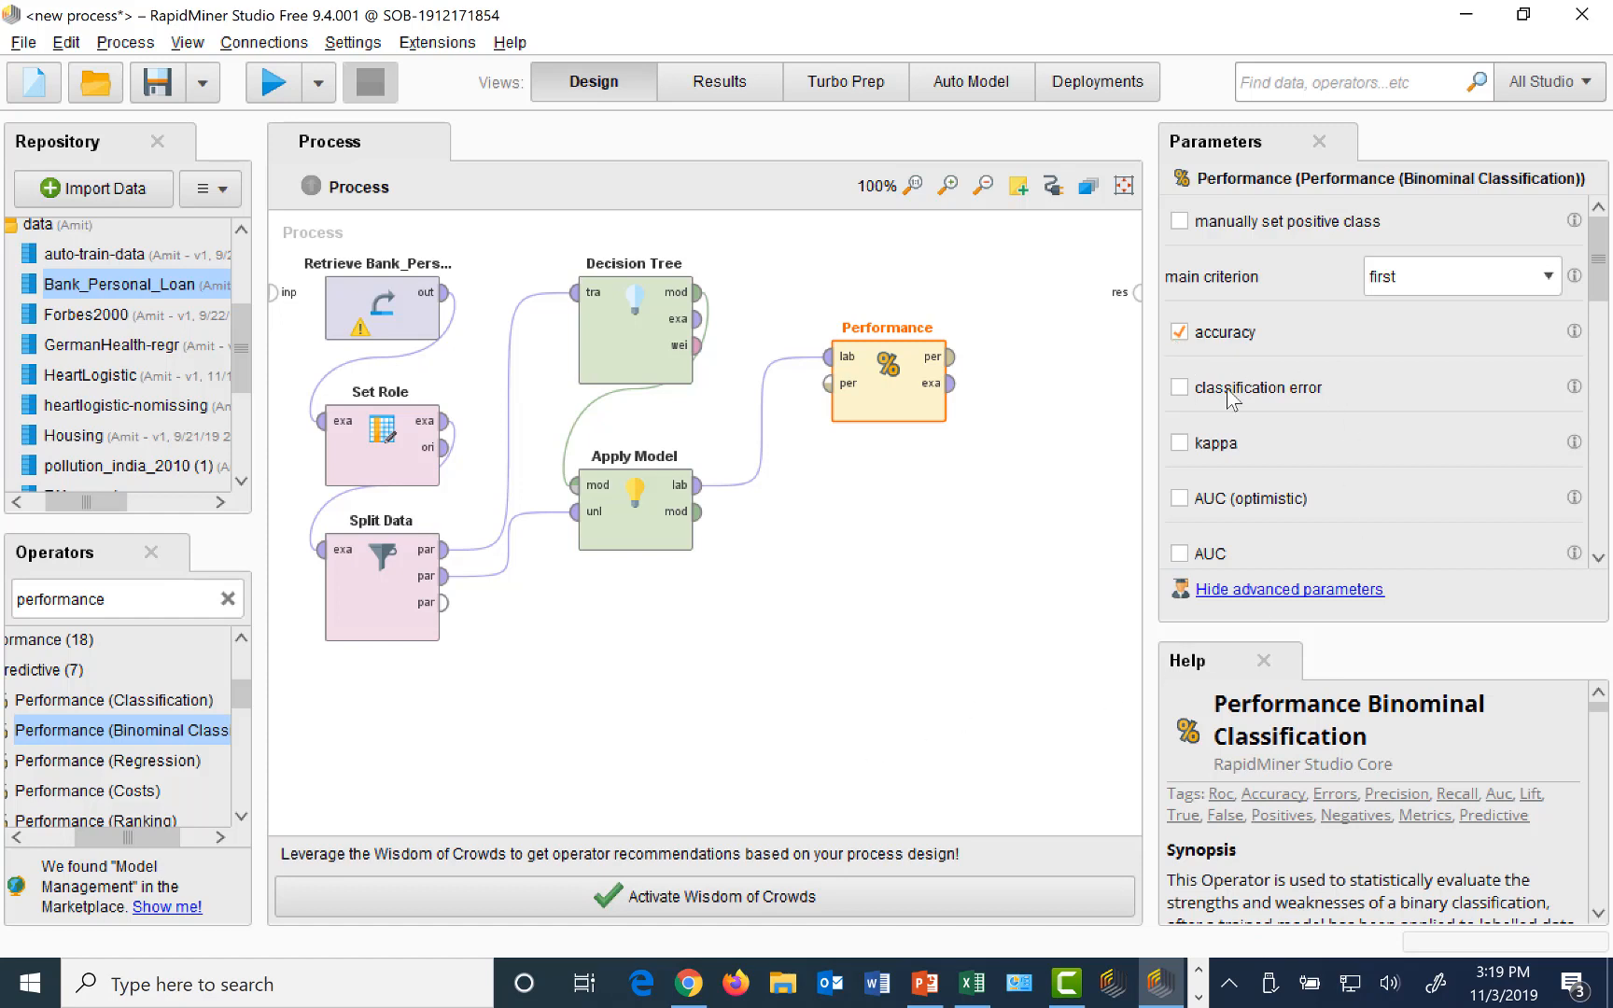
{"action": "left_click", "coordinate": [1598, 560]}
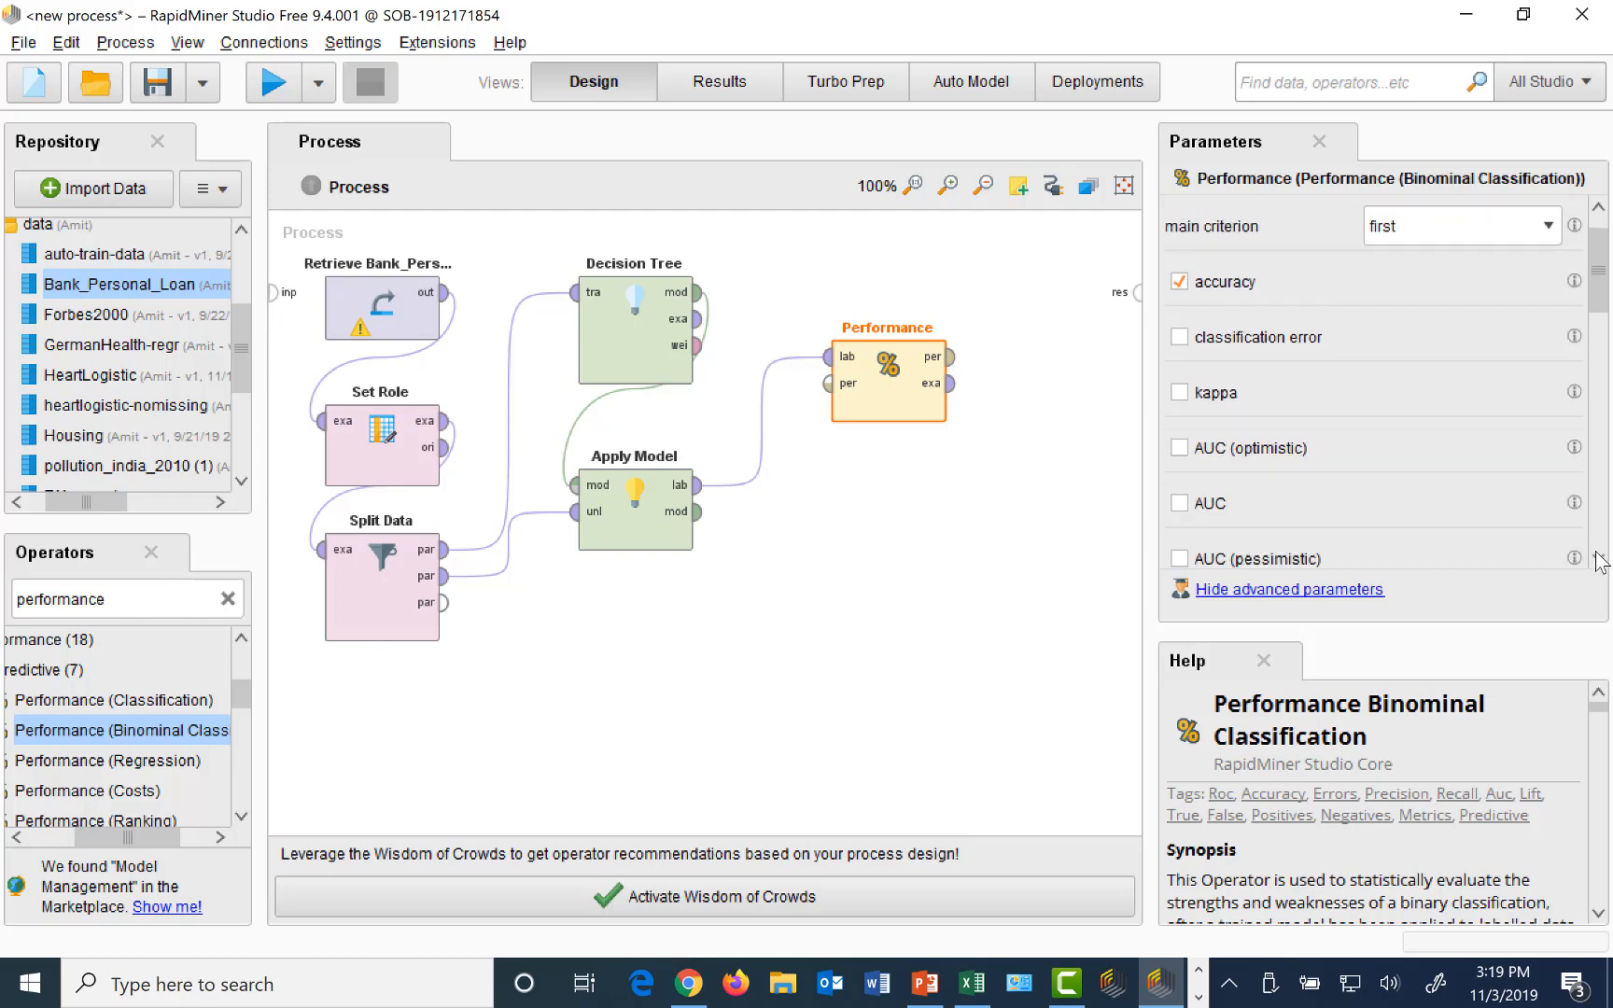
{"action": "left_click", "coordinate": [1598, 560]}
{"action": "left_click", "coordinate": [1598, 560]}
{"action": "left_click", "coordinate": [1599, 560]}
{"action": "left_click", "coordinate": [1598, 560]}
{"action": "left_click", "coordinate": [1598, 560]}
{"action": "left_click", "coordinate": [1598, 560]}
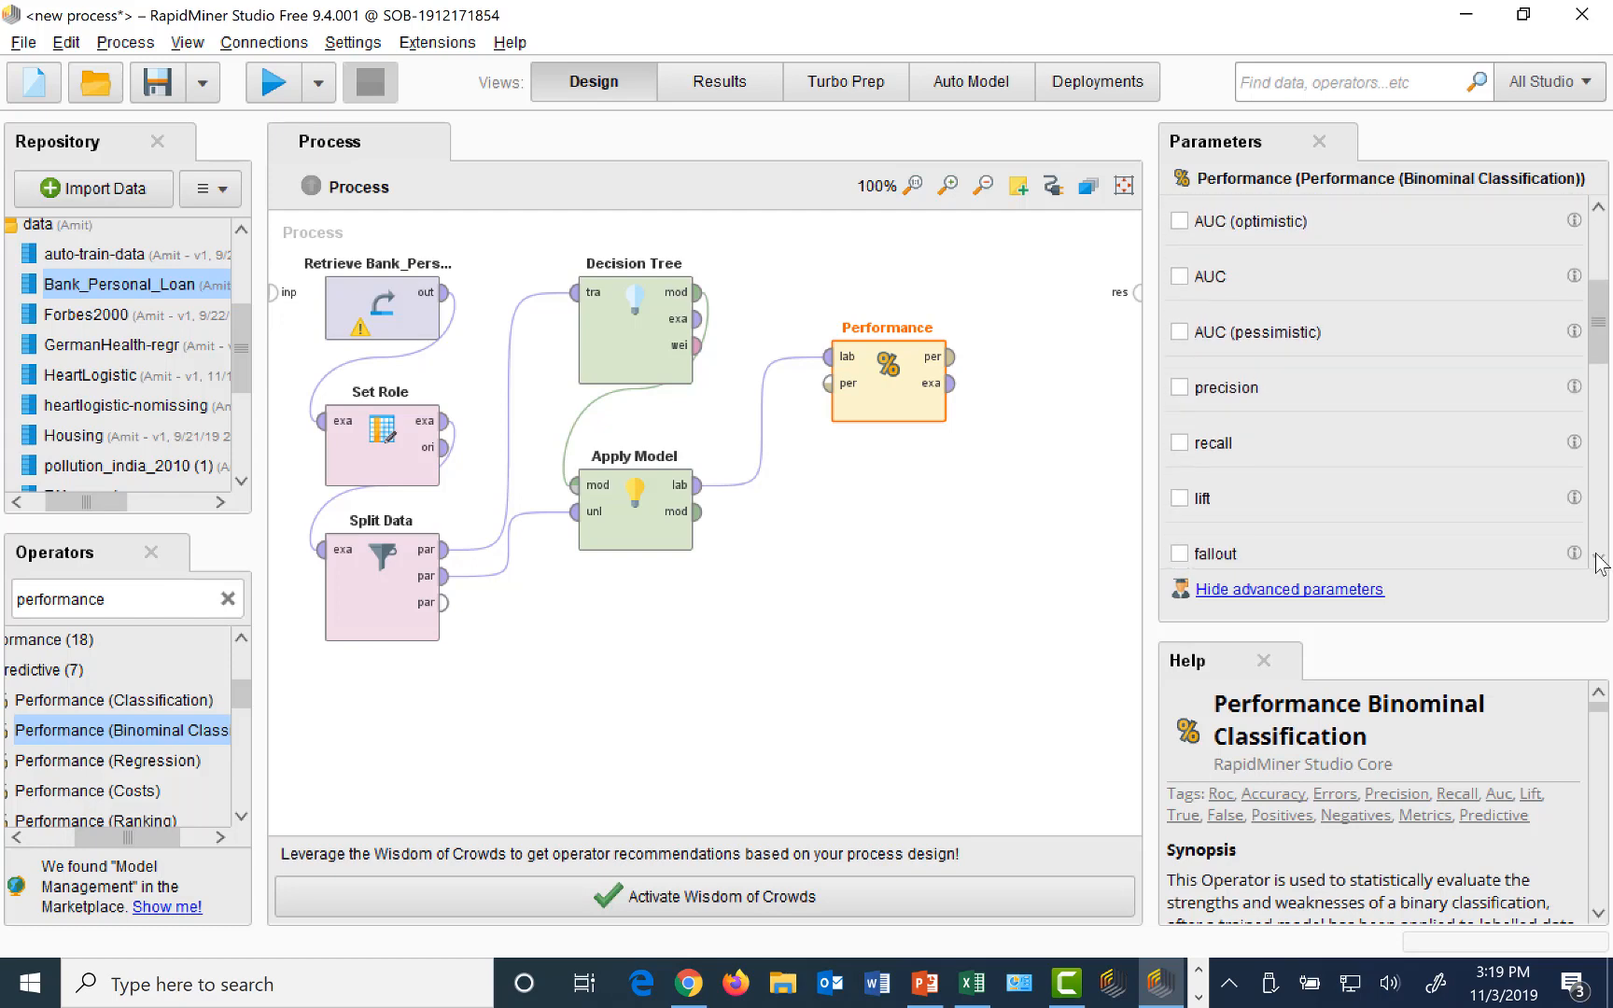
{"action": "left_click", "coordinate": [1598, 560]}
{"action": "left_click", "coordinate": [1598, 560]}
{"action": "left_click", "coordinate": [1598, 560]}
{"action": "left_click", "coordinate": [1598, 560]}
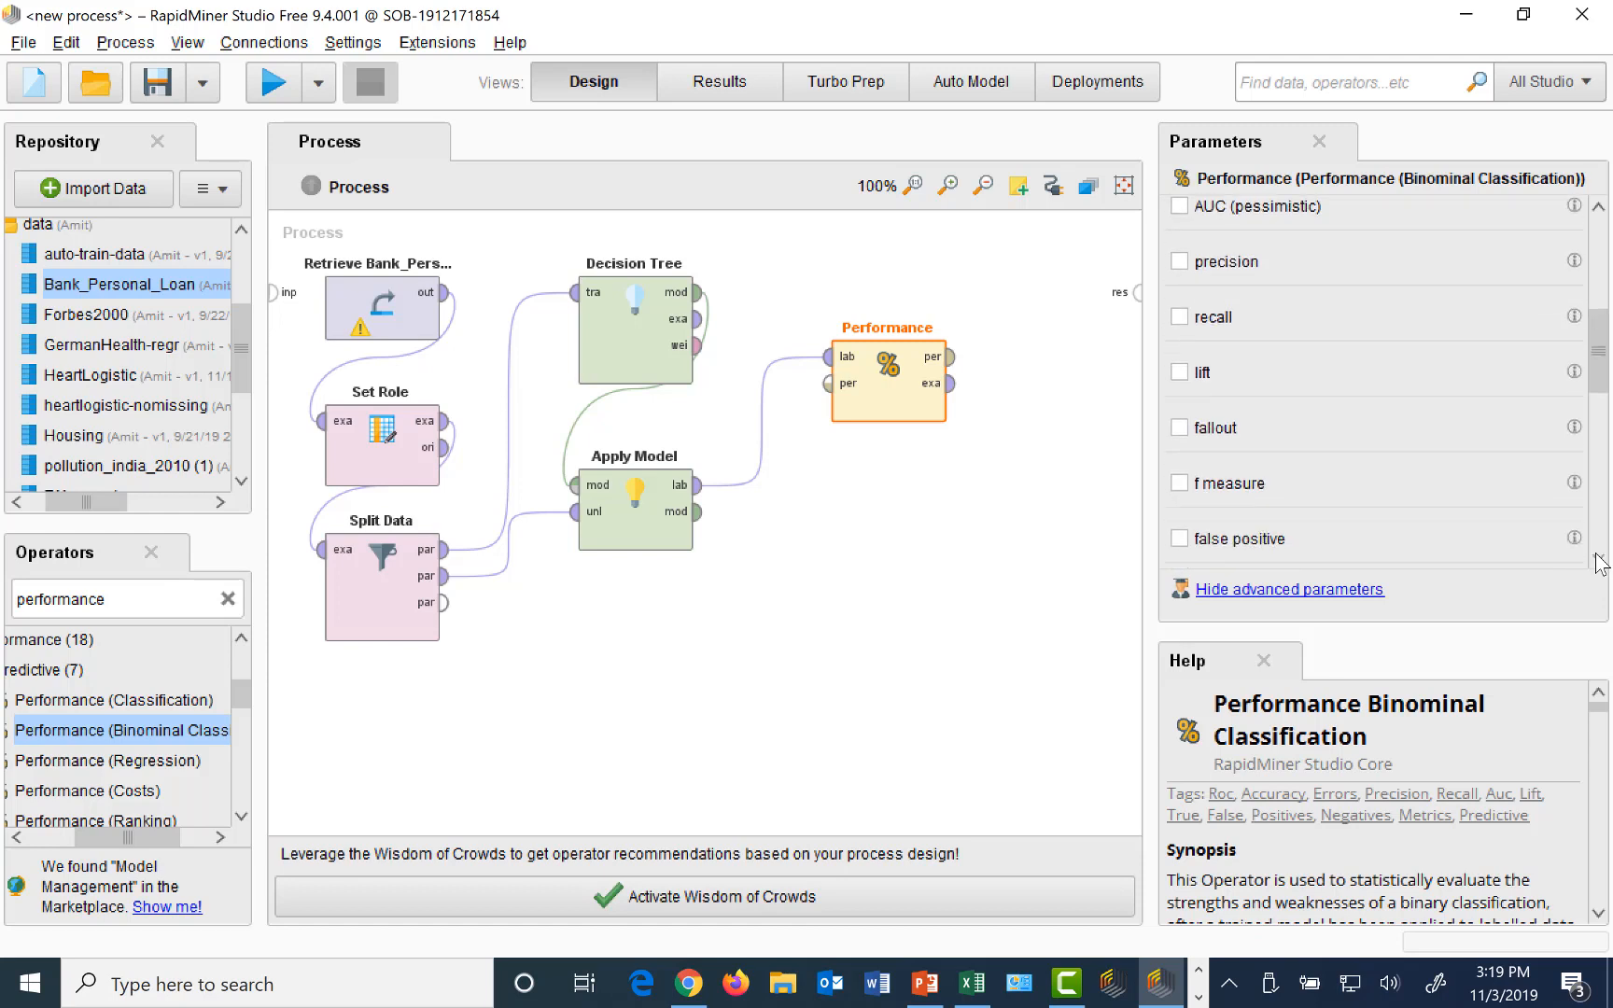
{"action": "left_click", "coordinate": [1598, 561]}
{"action": "left_click", "coordinate": [1599, 560]}
{"action": "left_click", "coordinate": [1598, 560]}
{"action": "left_click", "coordinate": [1598, 560]}
{"action": "left_click", "coordinate": [1599, 560]}
{"action": "left_click", "coordinate": [1598, 560]}
{"action": "left_click", "coordinate": [1598, 560]}
{"action": "left_click", "coordinate": [1598, 560]}
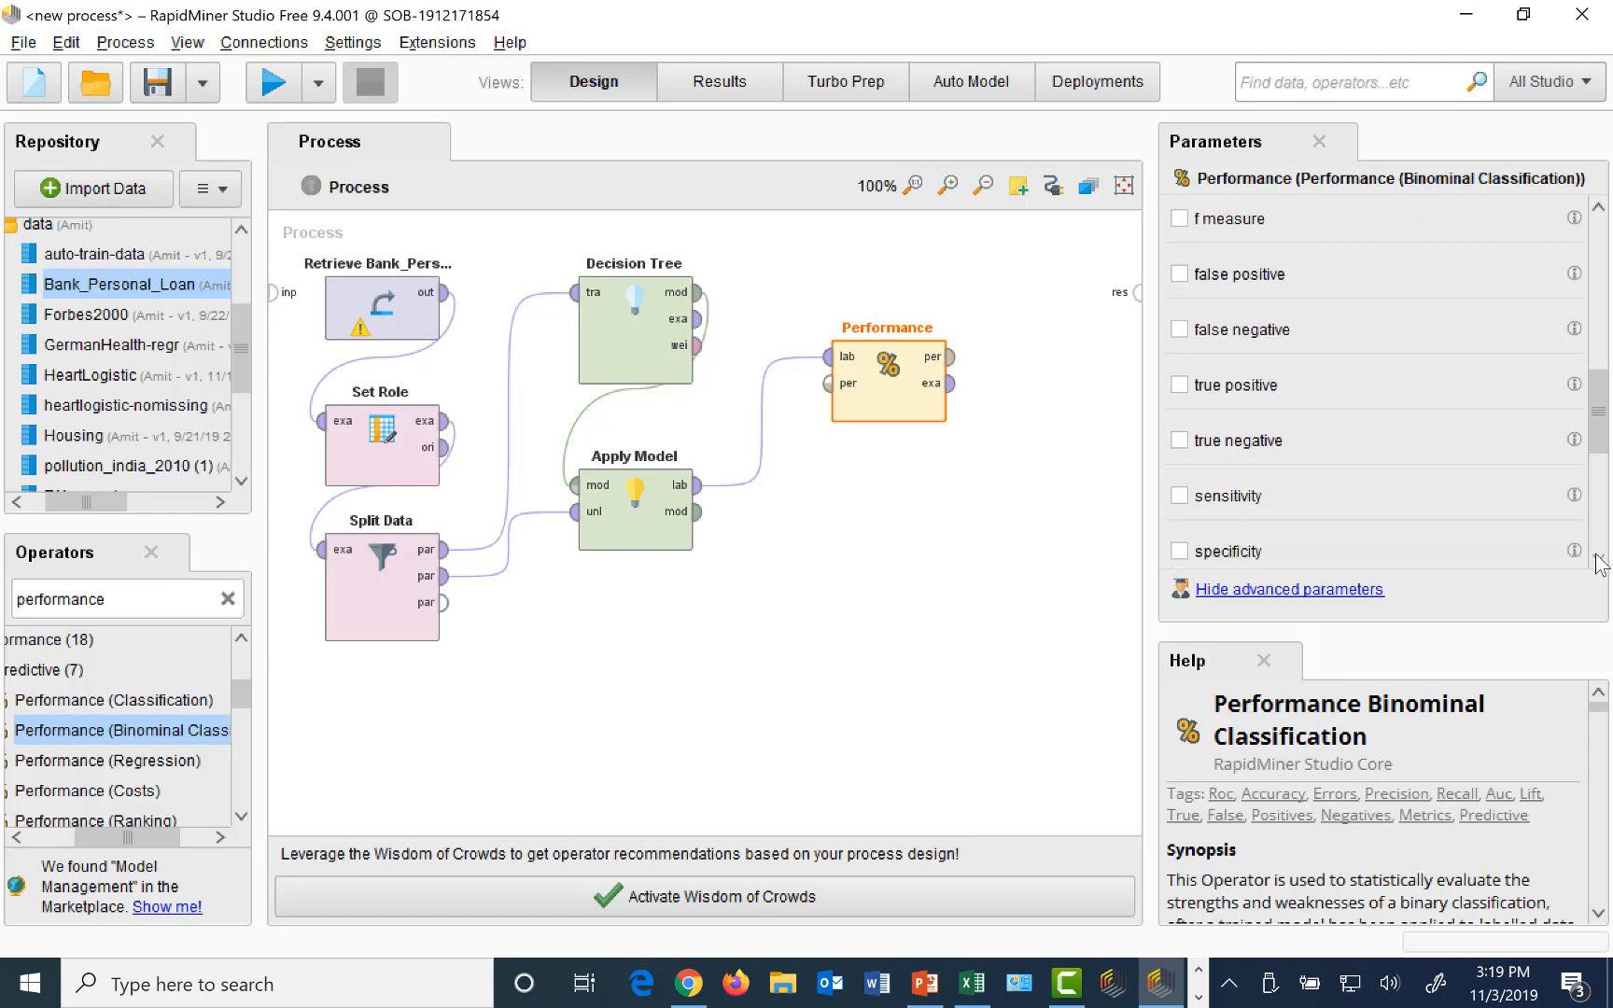
{"action": "left_click", "coordinate": [1598, 560]}
{"action": "left_click", "coordinate": [1598, 560]}
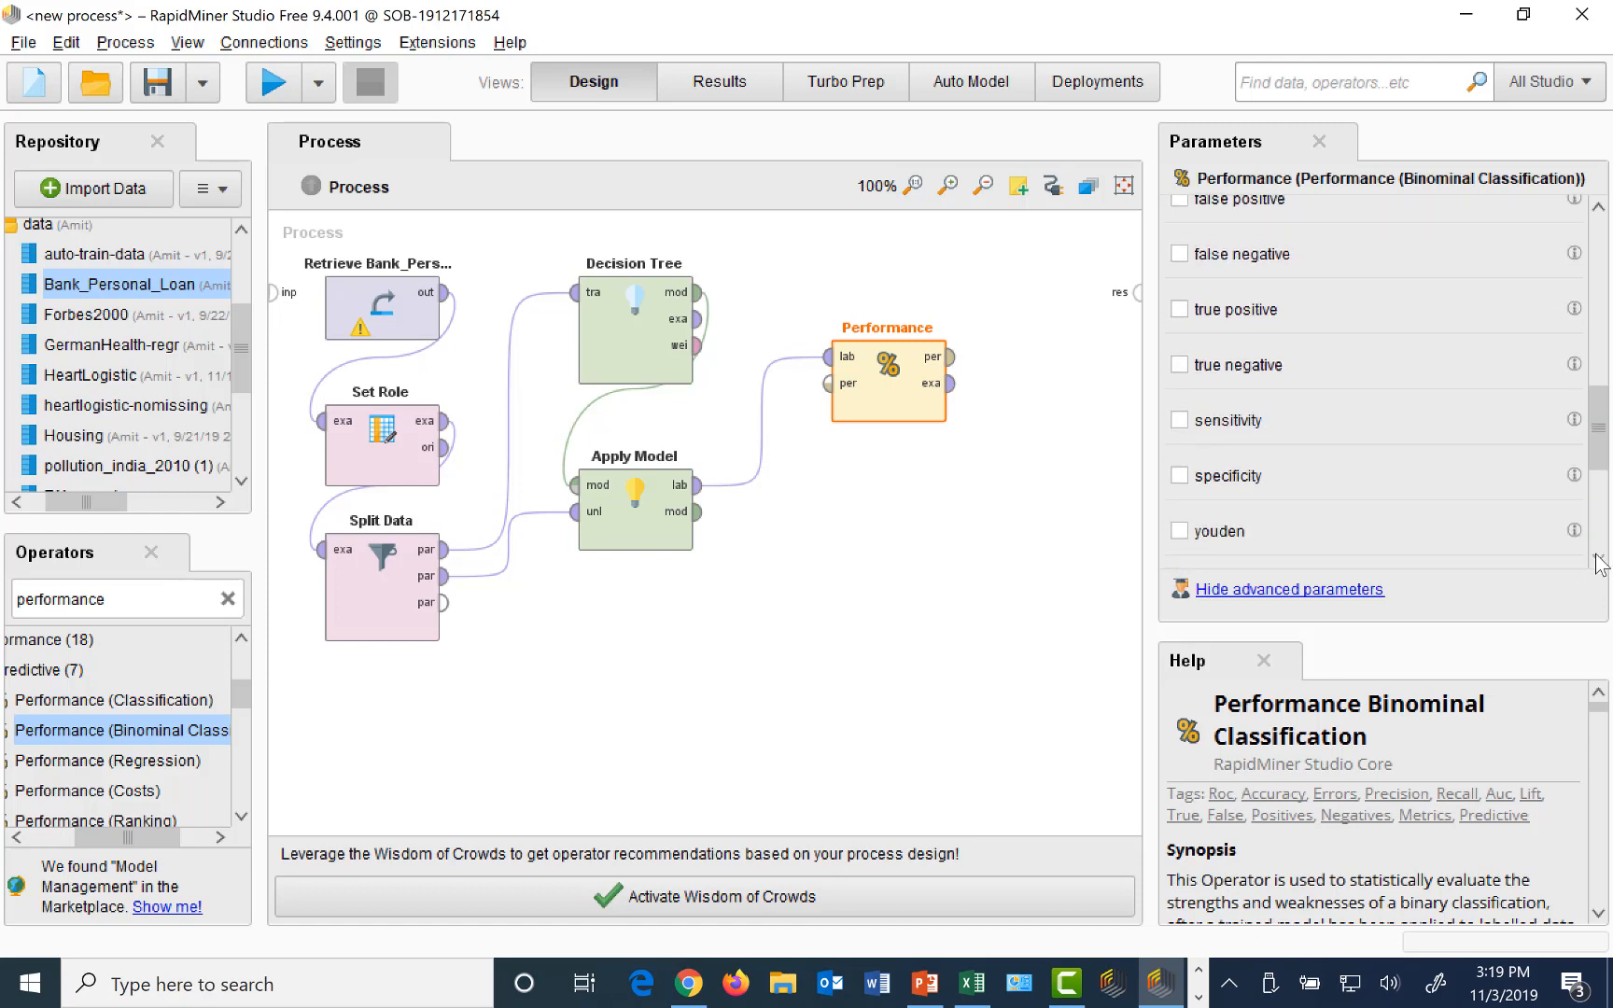
{"action": "left_click", "coordinate": [1179, 421]}
{"action": "left_click", "coordinate": [1180, 476]}
{"action": "left_click_drag", "start_coordinate": [1598, 401], "coordinate": [1606, 245]}
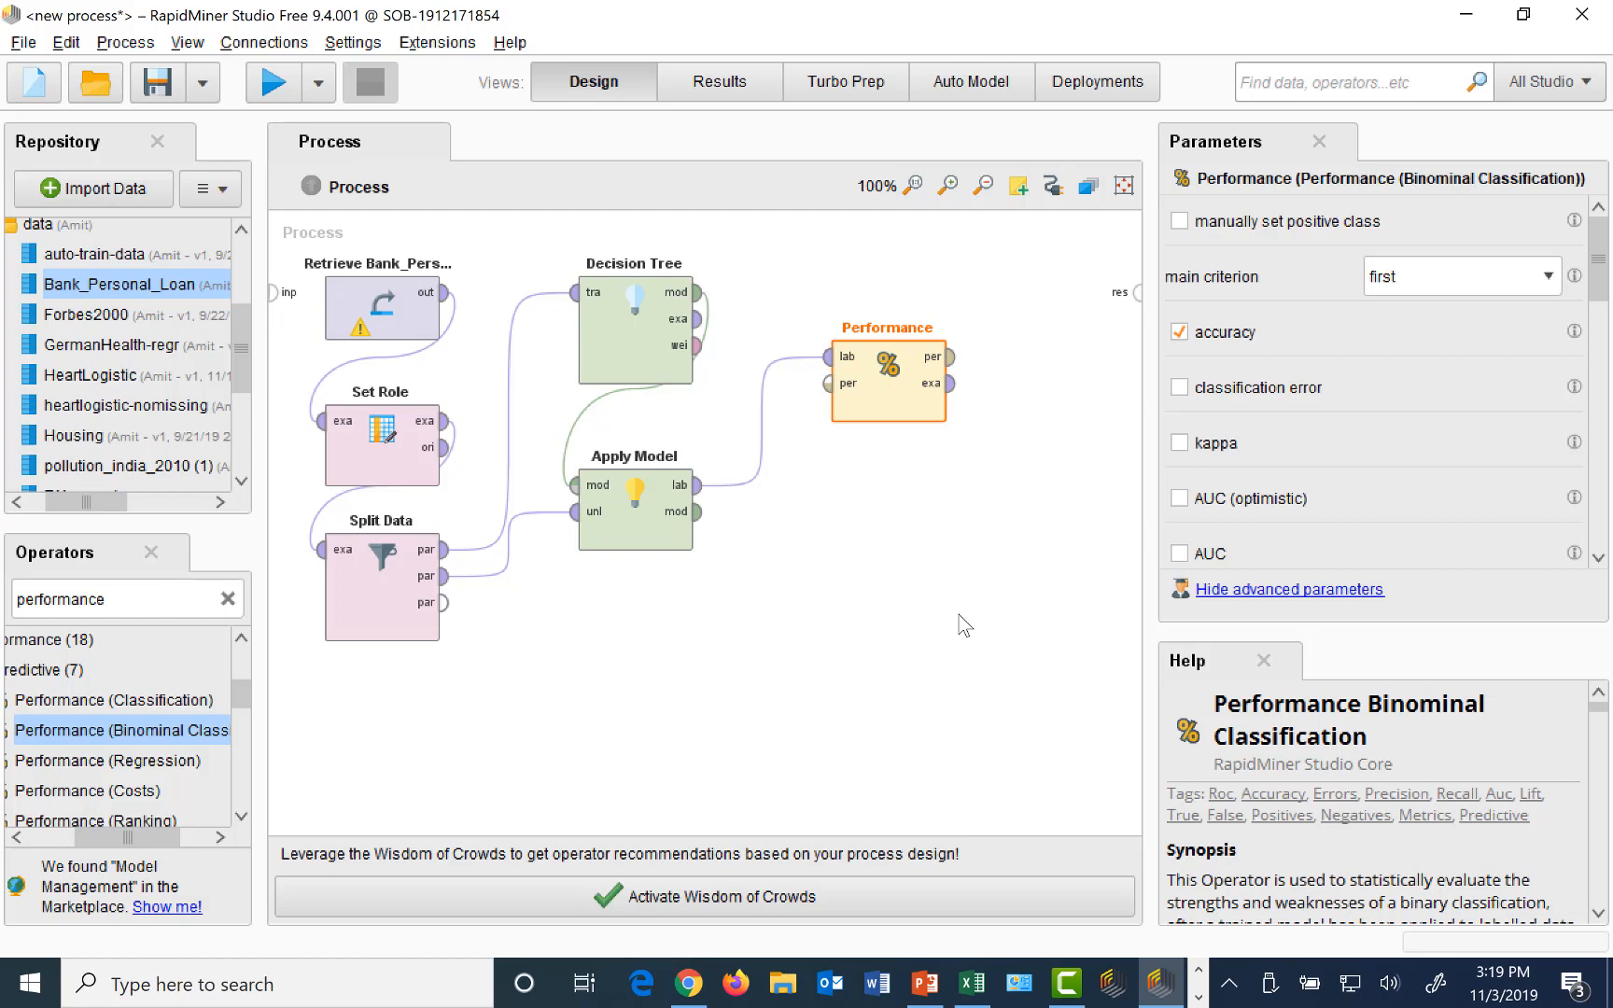
Connect the Performance operator's performance and example outputs to the first and second result ports
{"action": "left_click", "coordinate": [950, 356]}
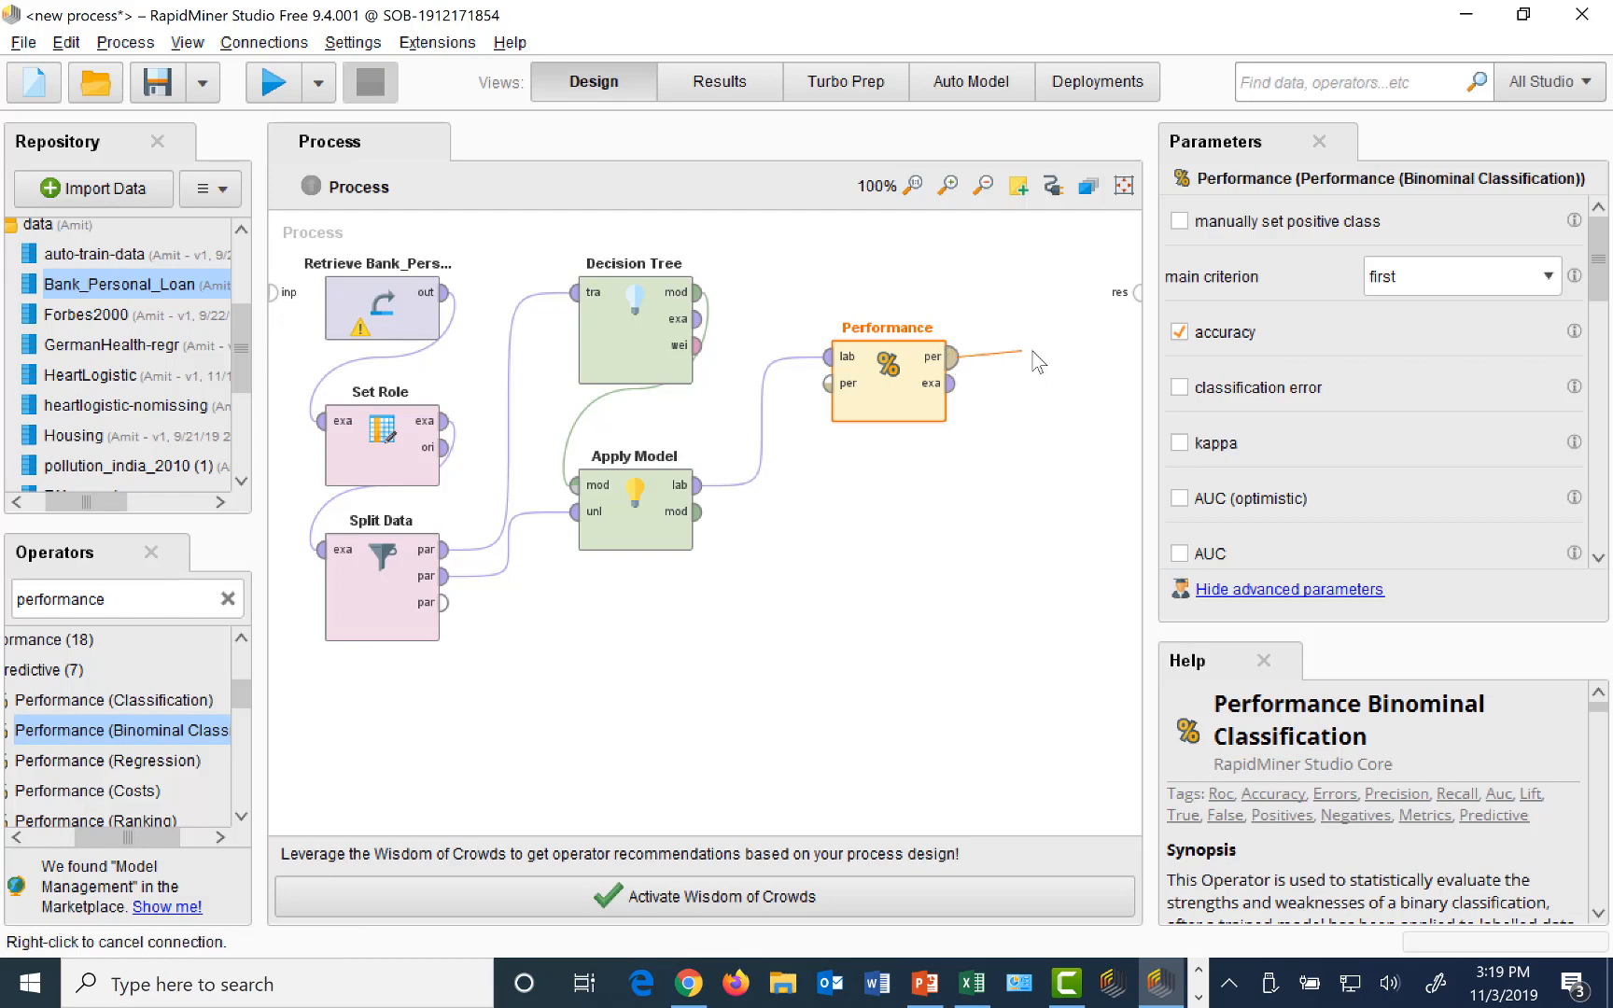
{"action": "left_click", "coordinate": [1137, 293]}
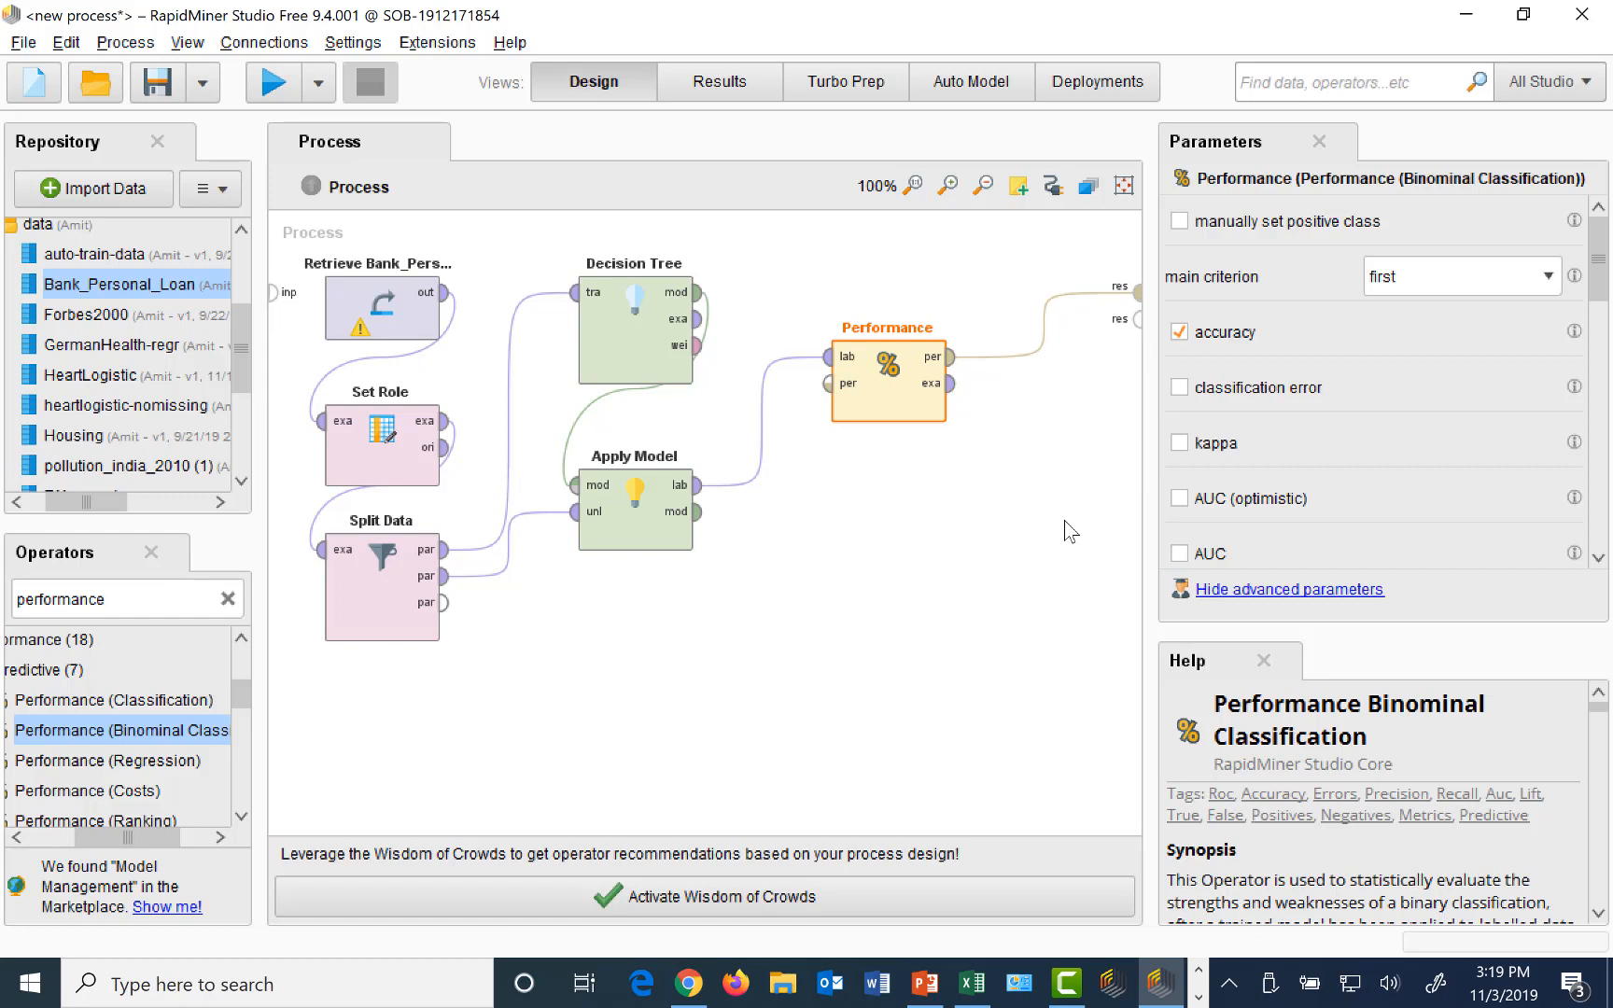
{"action": "left_click", "coordinate": [957, 389]}
{"action": "left_click", "coordinate": [1136, 319]}
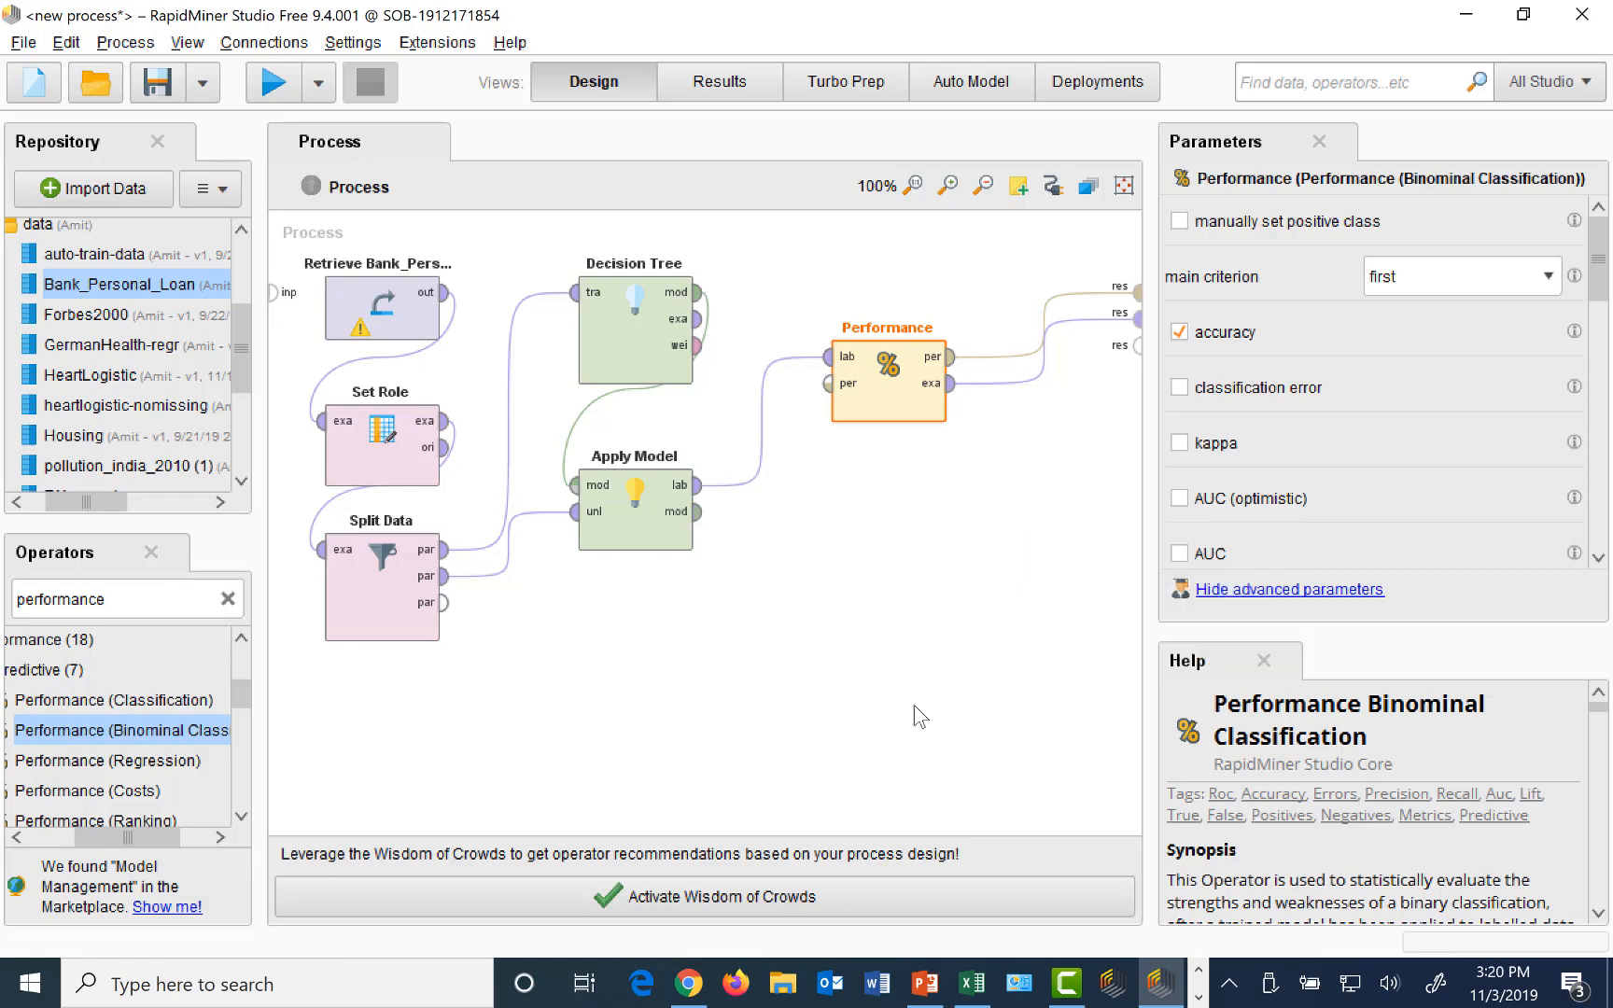
Connect Apply Model's model output to the third result port and move the Performance operator slightly lower
{"action": "left_click", "coordinate": [698, 513]}
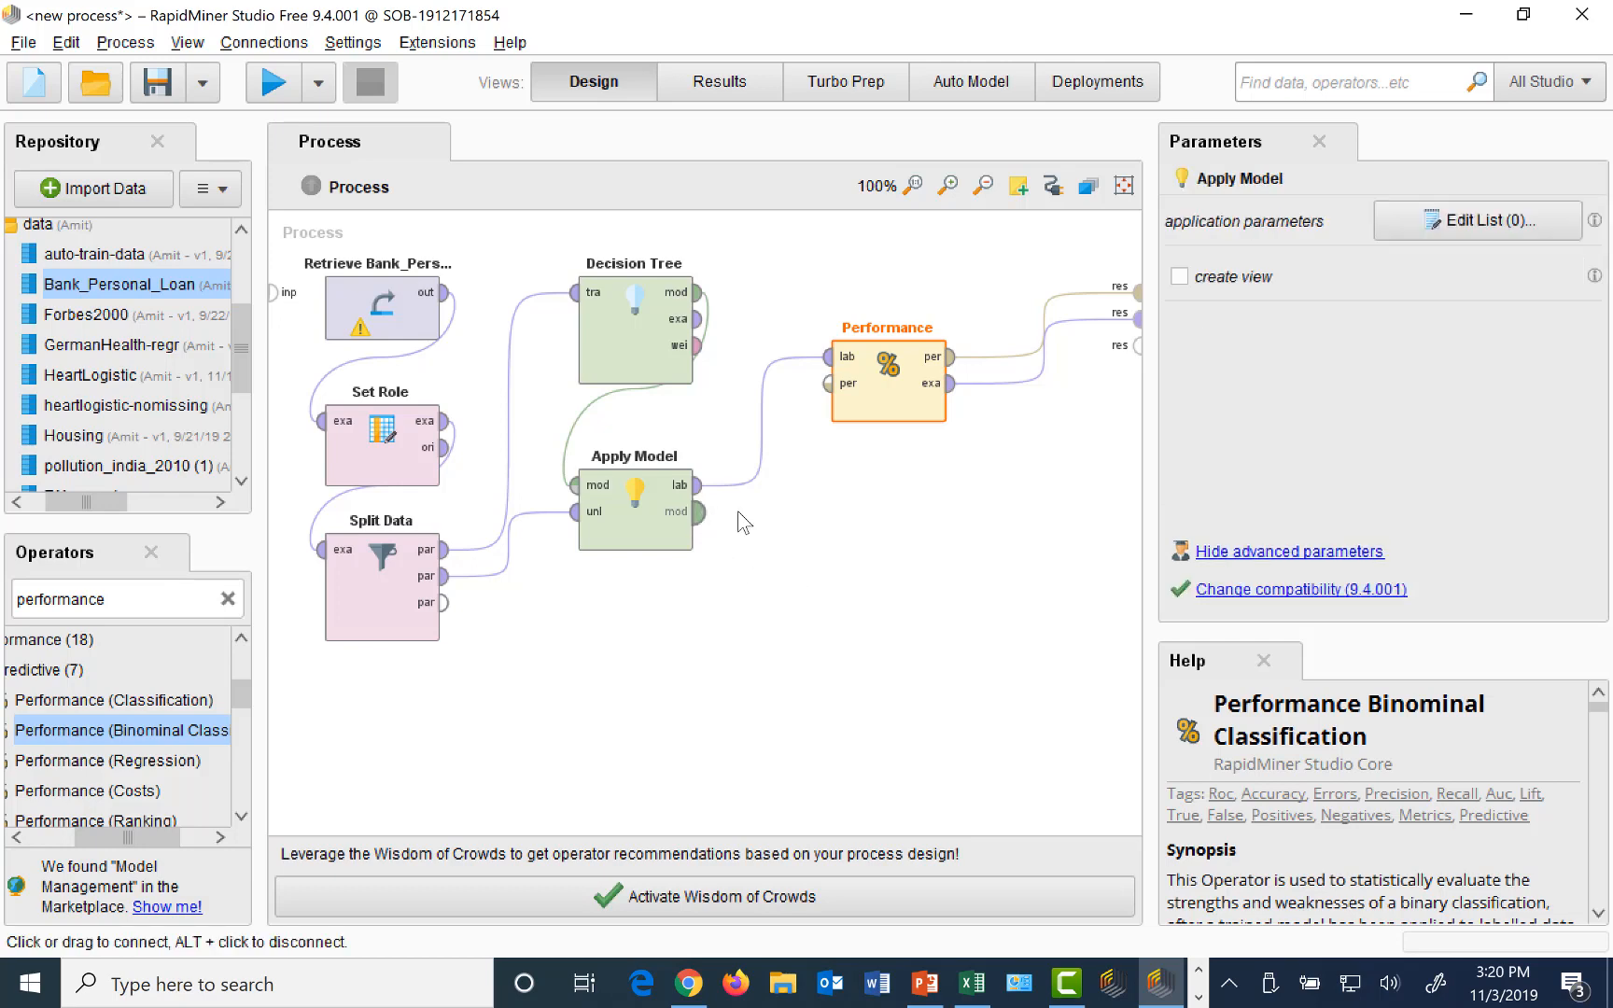
{"action": "left_click", "coordinate": [1134, 352]}
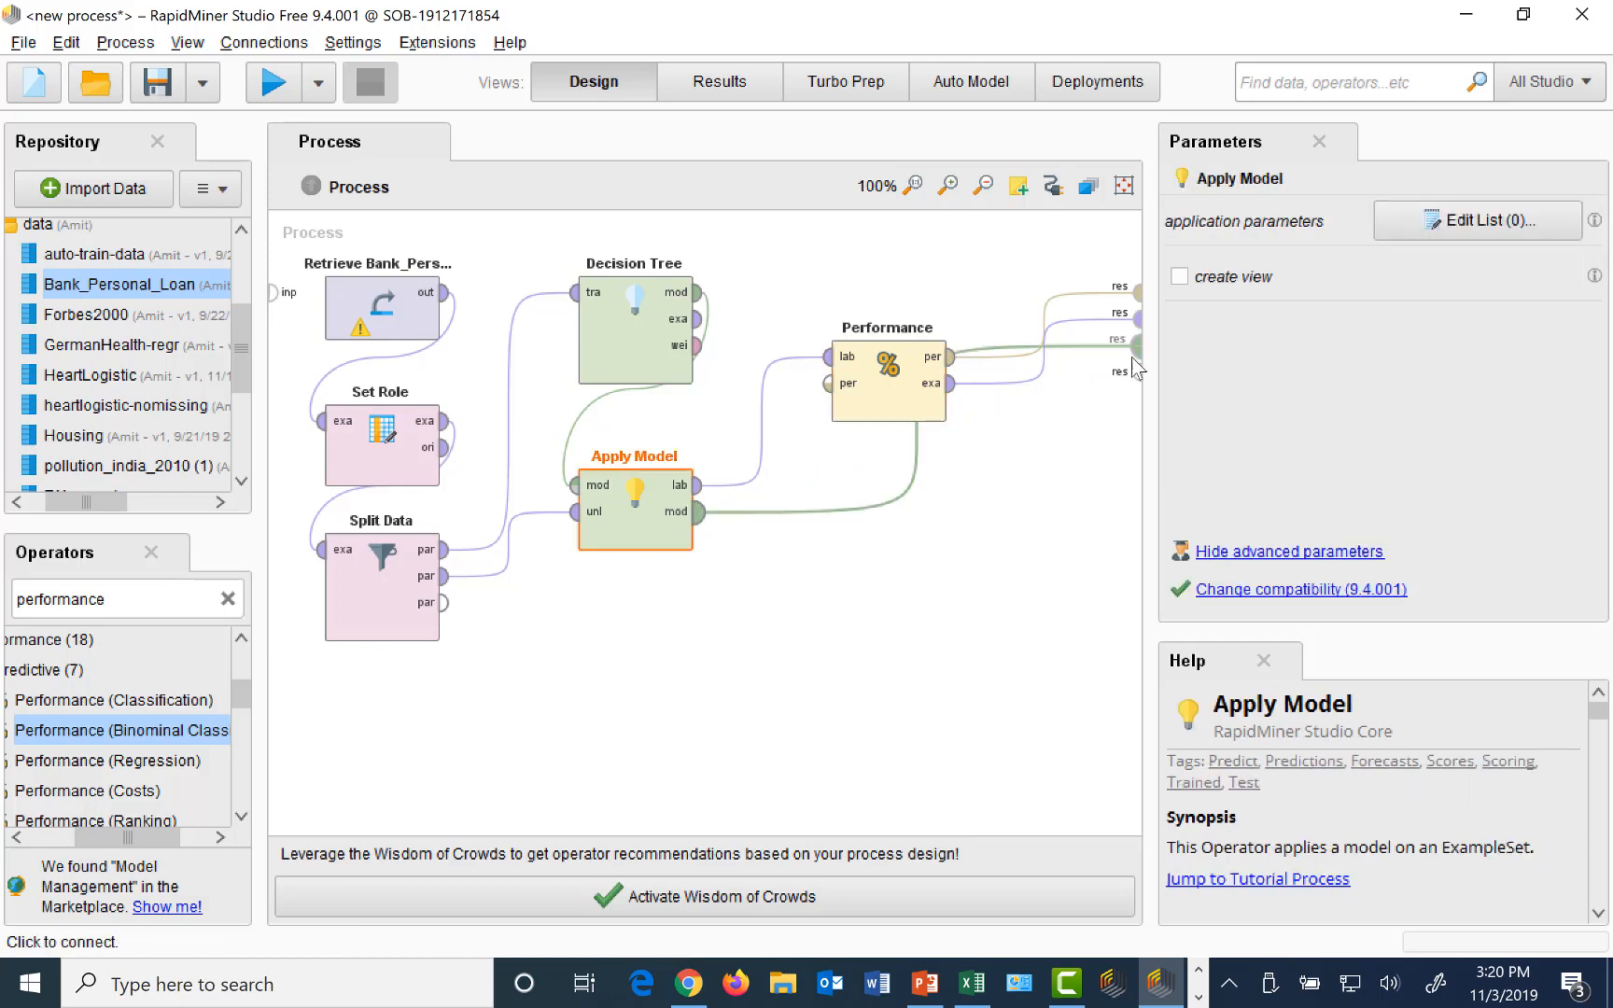
{"action": "left_click", "coordinate": [900, 418]}
{"action": "left_click_drag", "start_coordinate": [899, 418], "coordinate": [900, 437]}
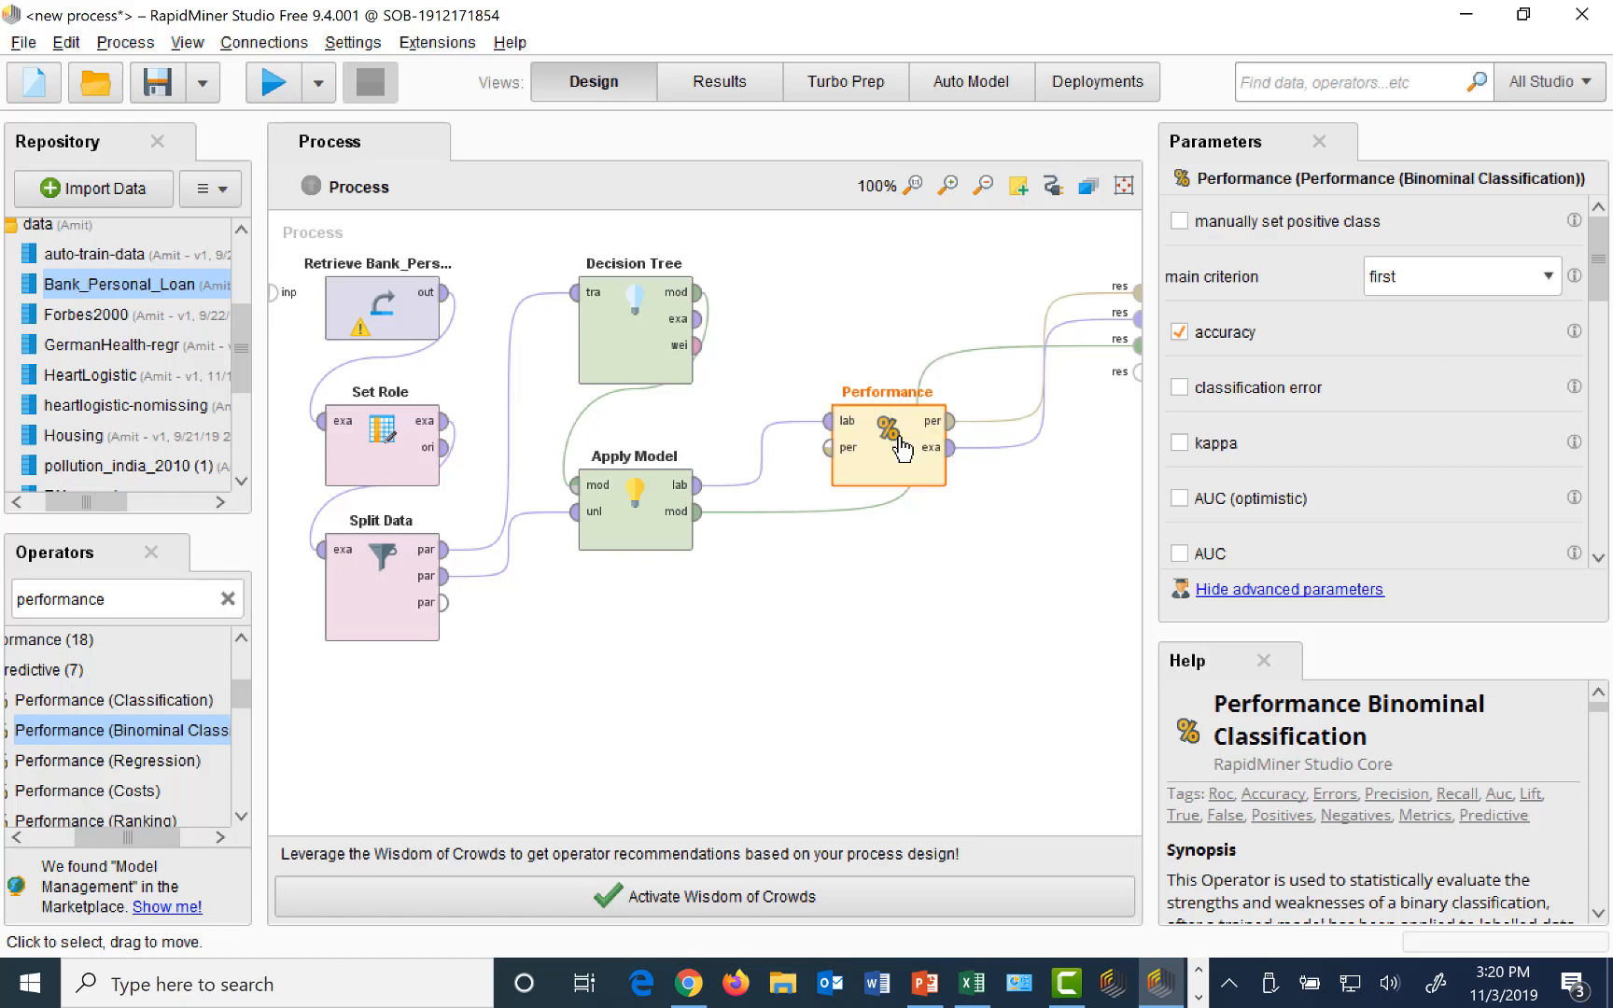
{"action": "left_click", "coordinate": [976, 714]}
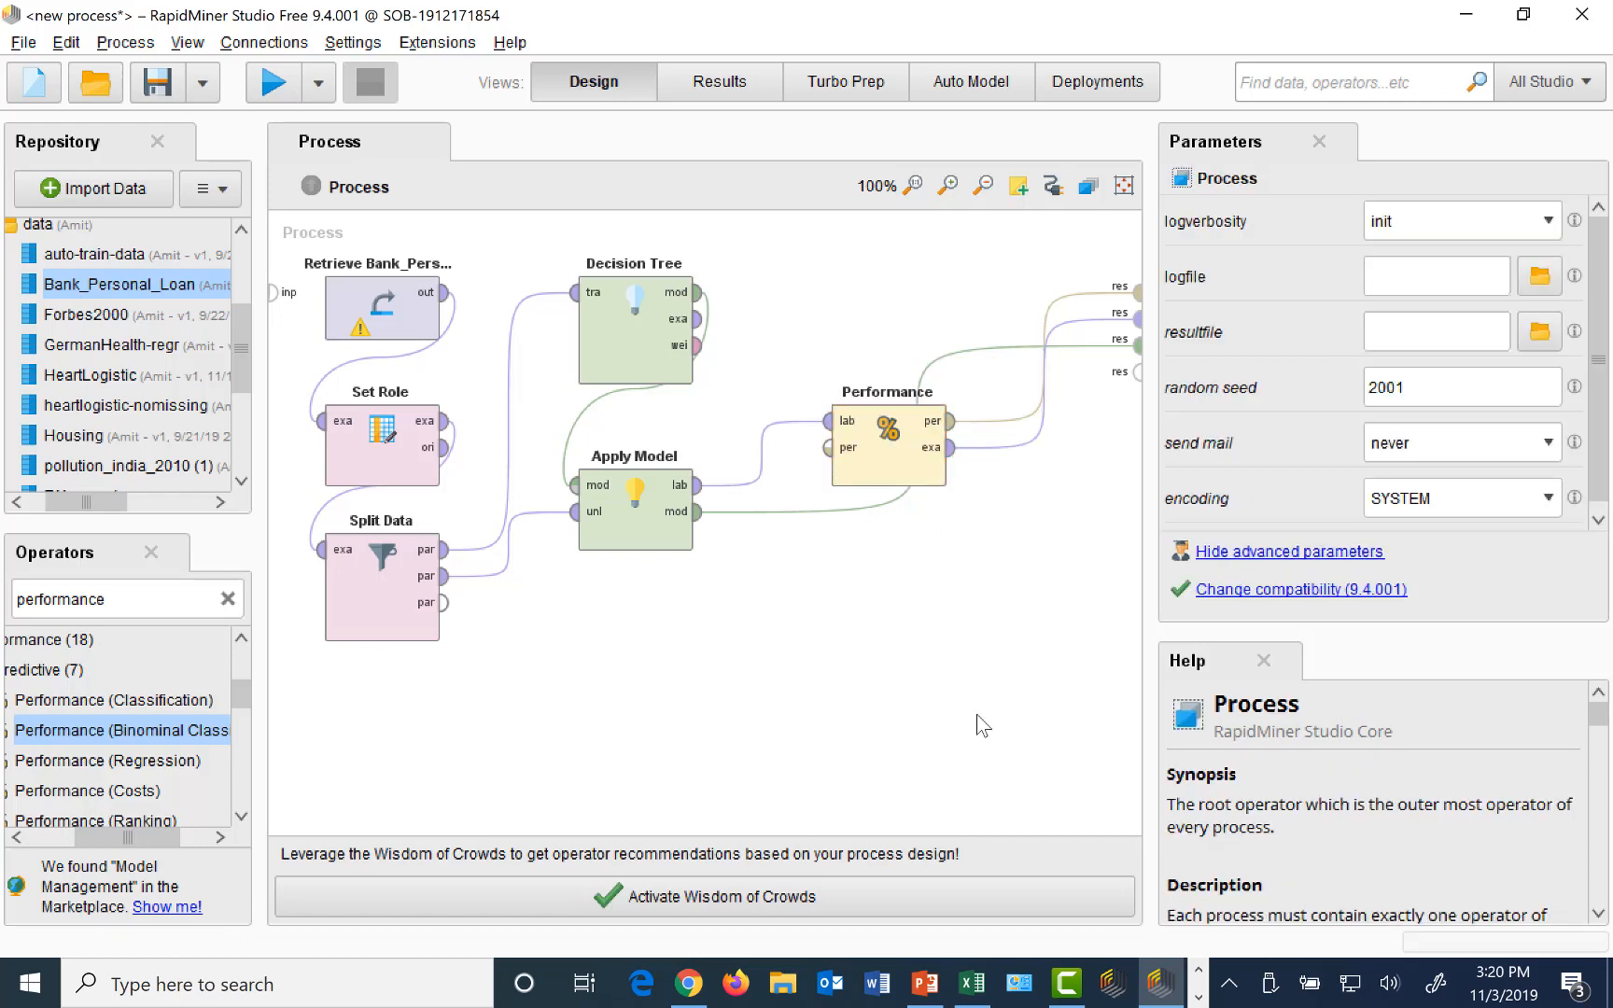
Run the process and examine the overall structure of the resulting decision tree graph
{"action": "left_click", "coordinate": [888, 478]}
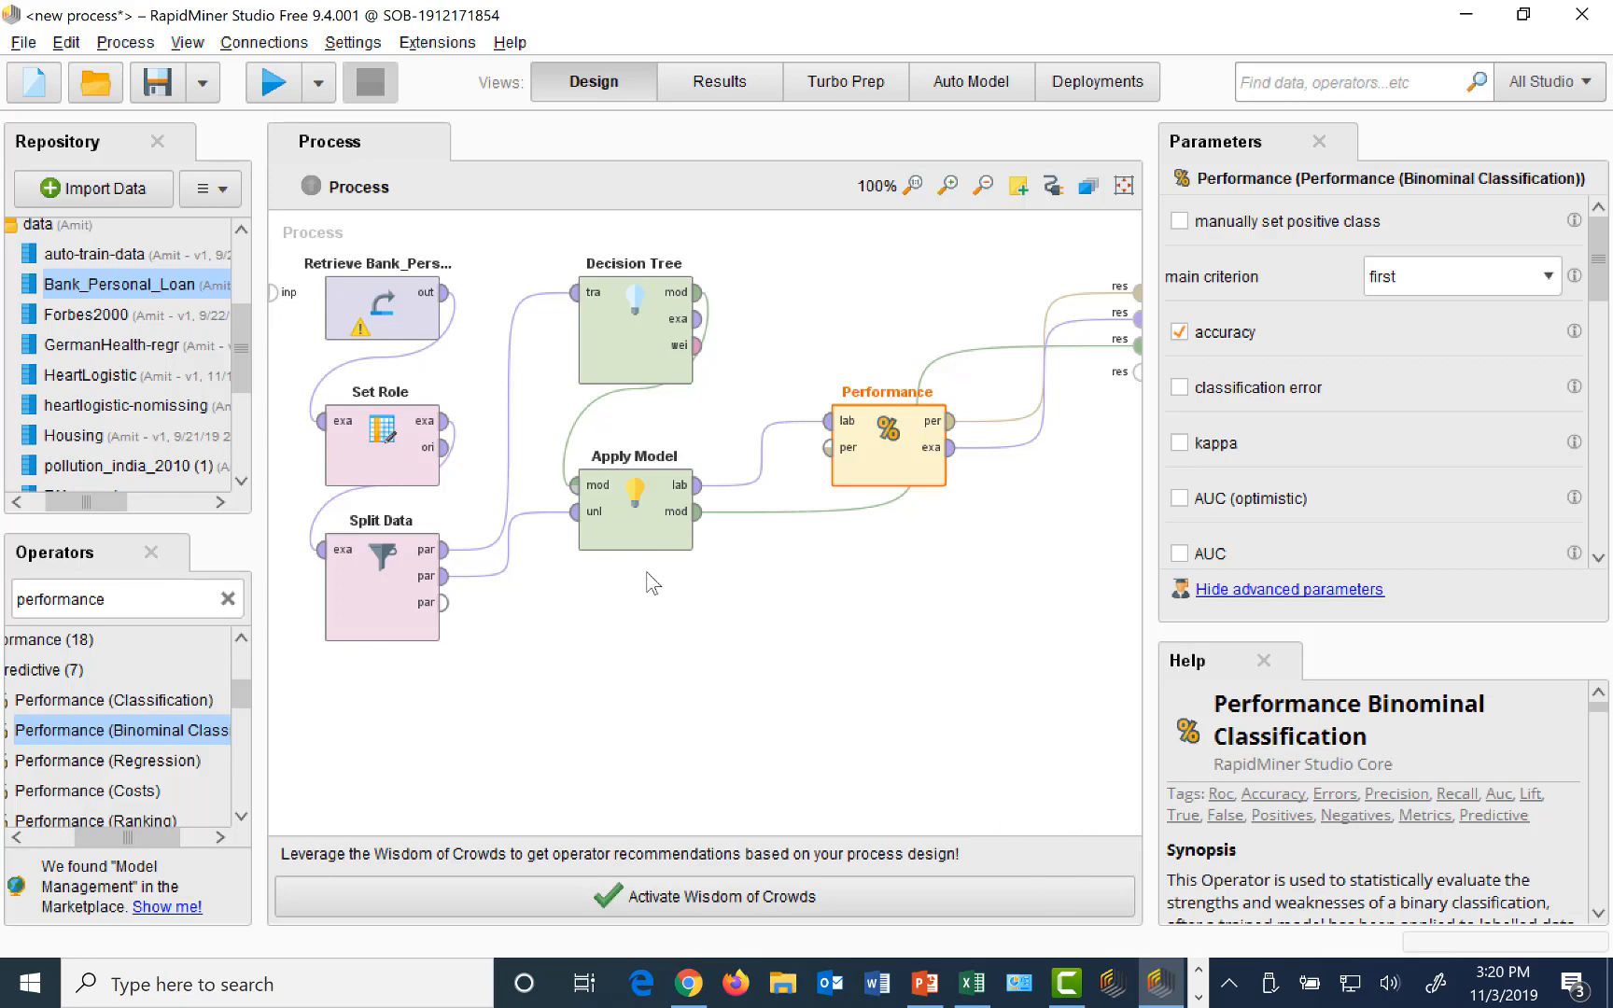
{"action": "left_click", "coordinate": [270, 86]}
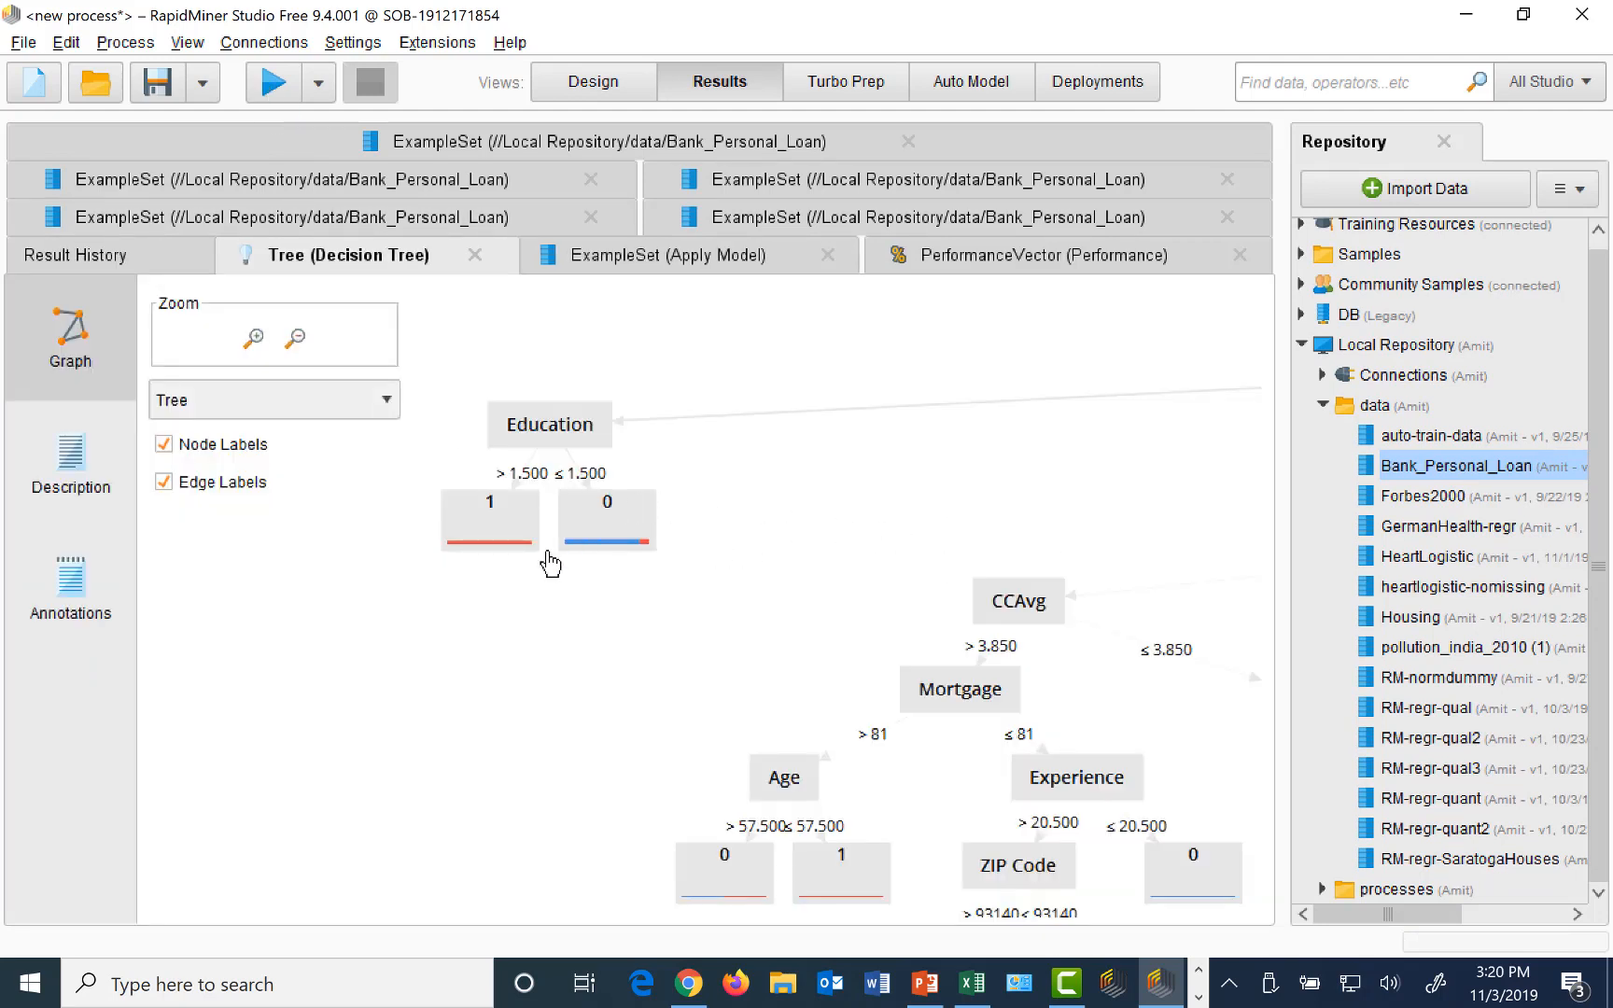
{"action": "left_click", "coordinate": [297, 340]}
{"action": "left_click", "coordinate": [297, 340]}
{"action": "left_click", "coordinate": [297, 340]}
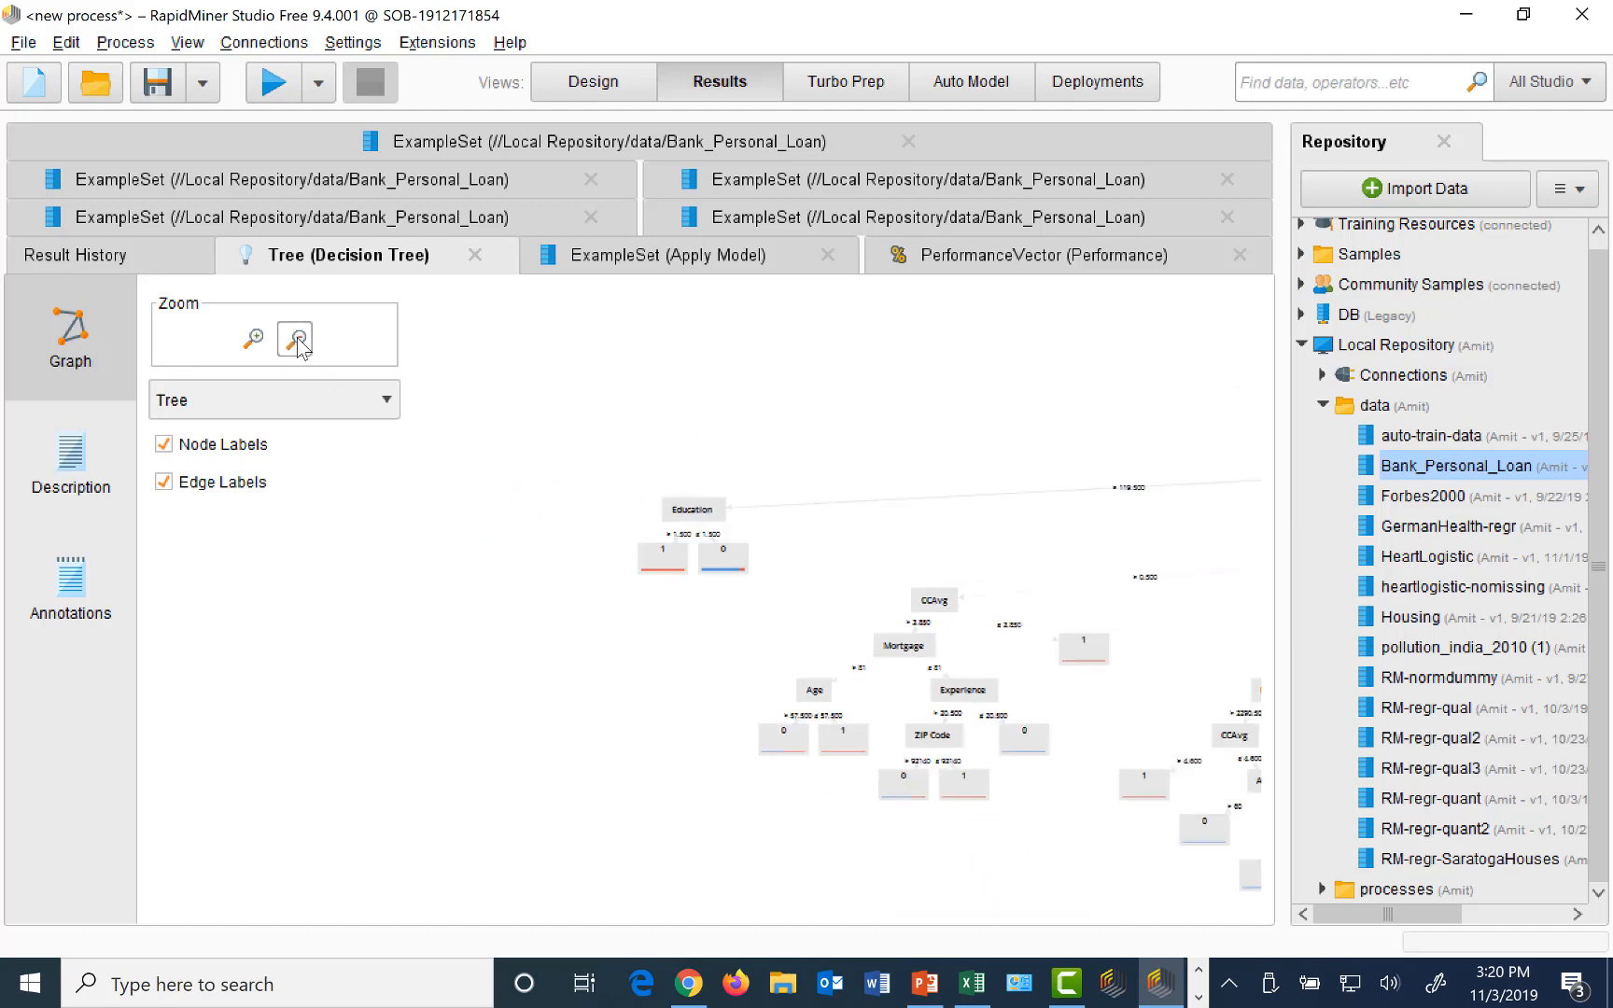
{"action": "left_click", "coordinate": [297, 339]}
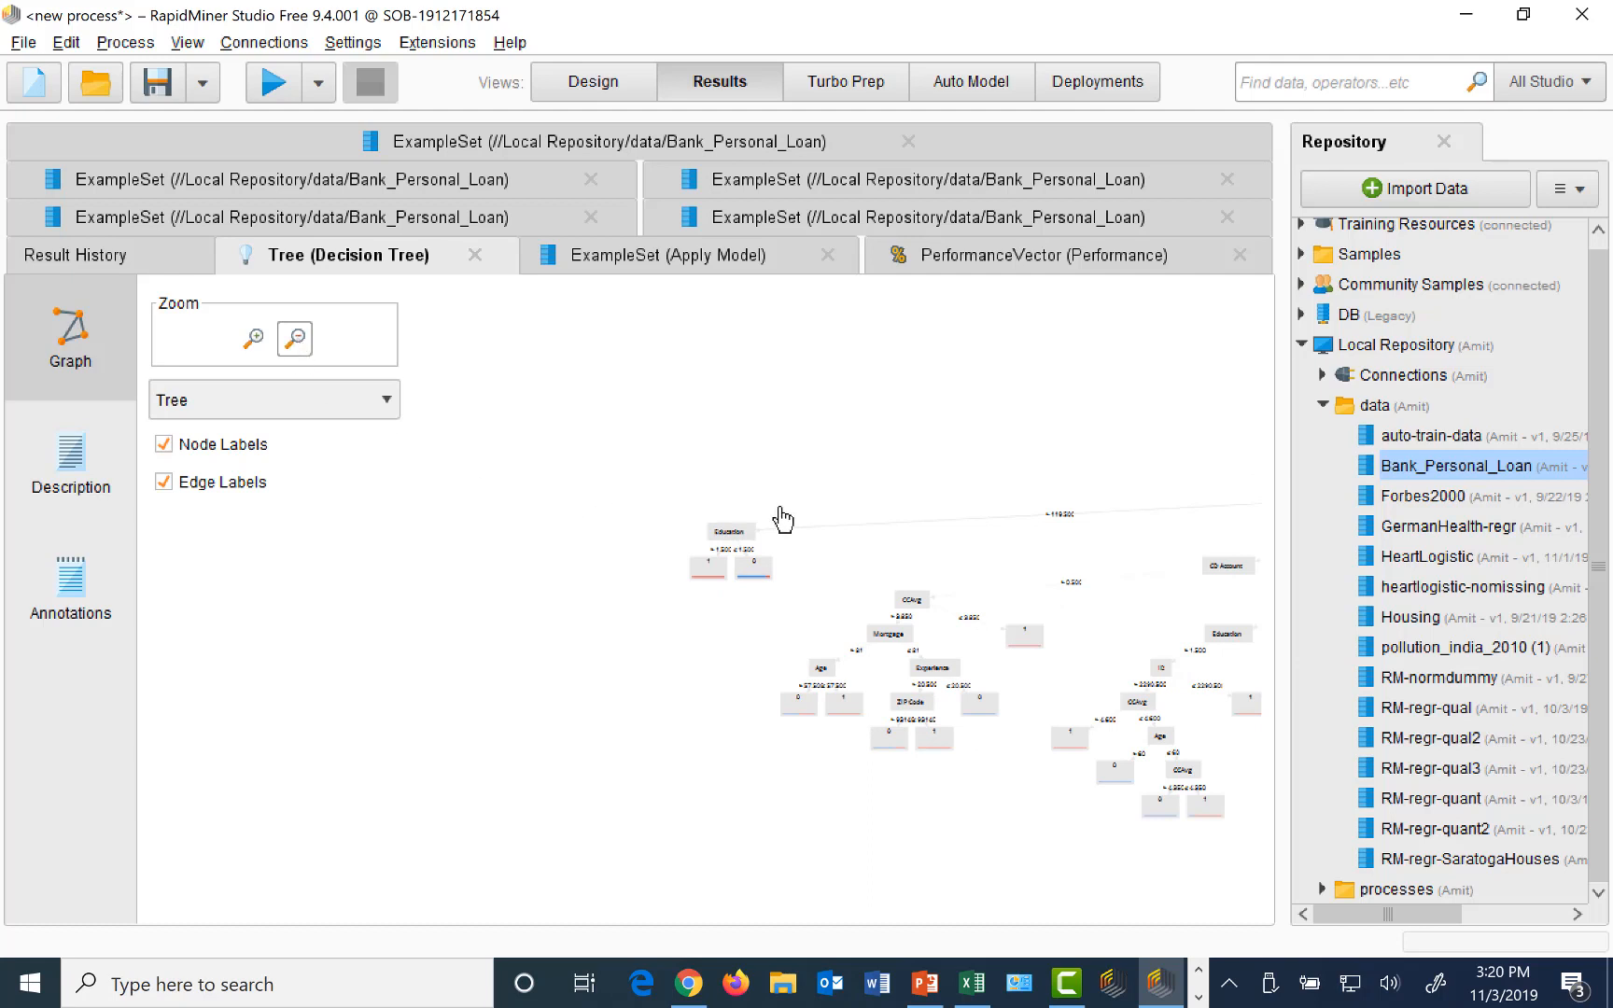
{"action": "left_click_drag", "start_coordinate": [1172, 507], "coordinate": [915, 466]}
{"action": "left_click", "coordinate": [297, 342]}
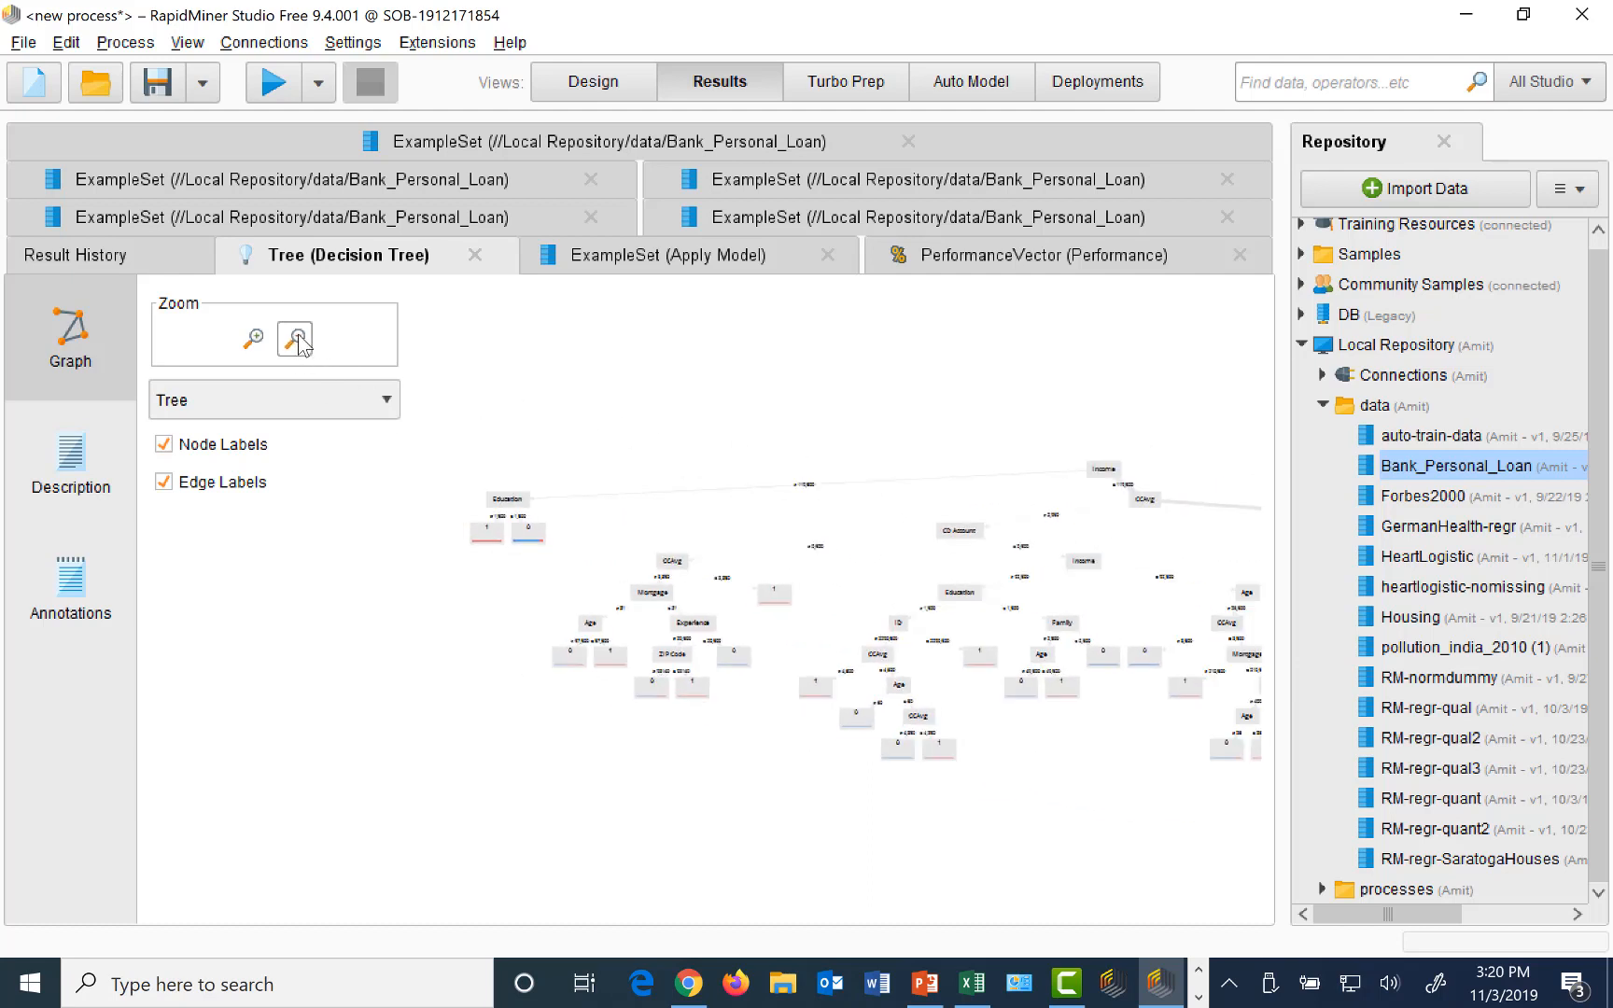
Examine the complete decision tree graph and the accuracy confusion matrix in the performance results
{"action": "left_click", "coordinate": [297, 342]}
{"action": "left_click", "coordinate": [297, 341]}
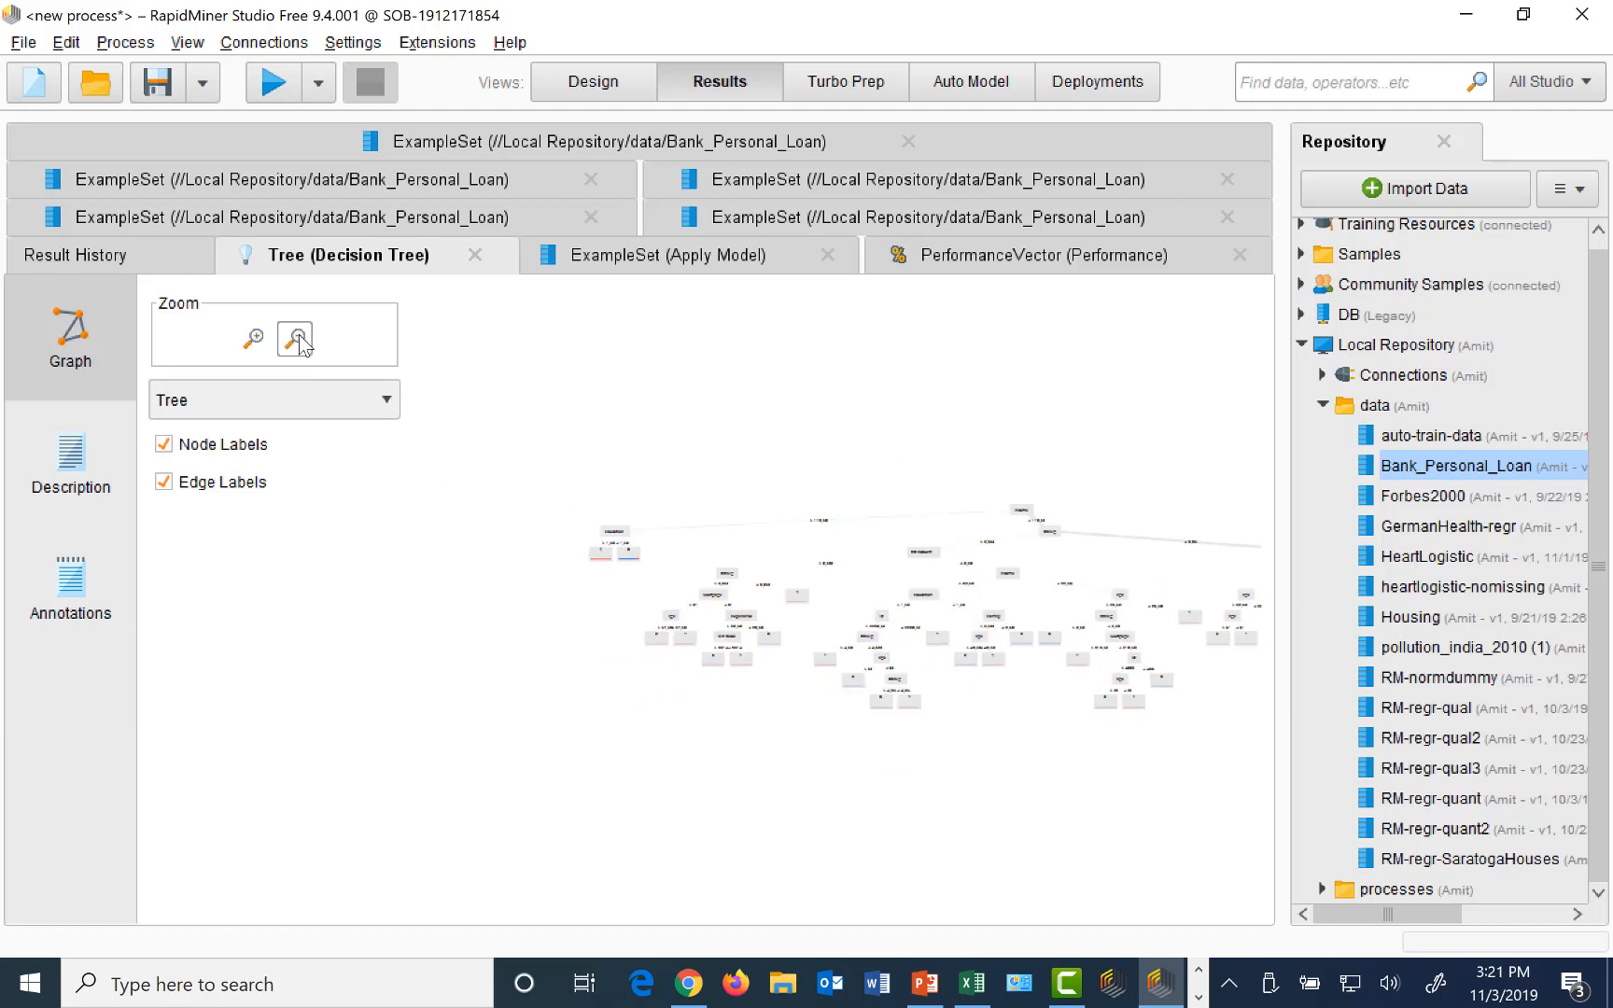
{"action": "left_click", "coordinate": [297, 341]}
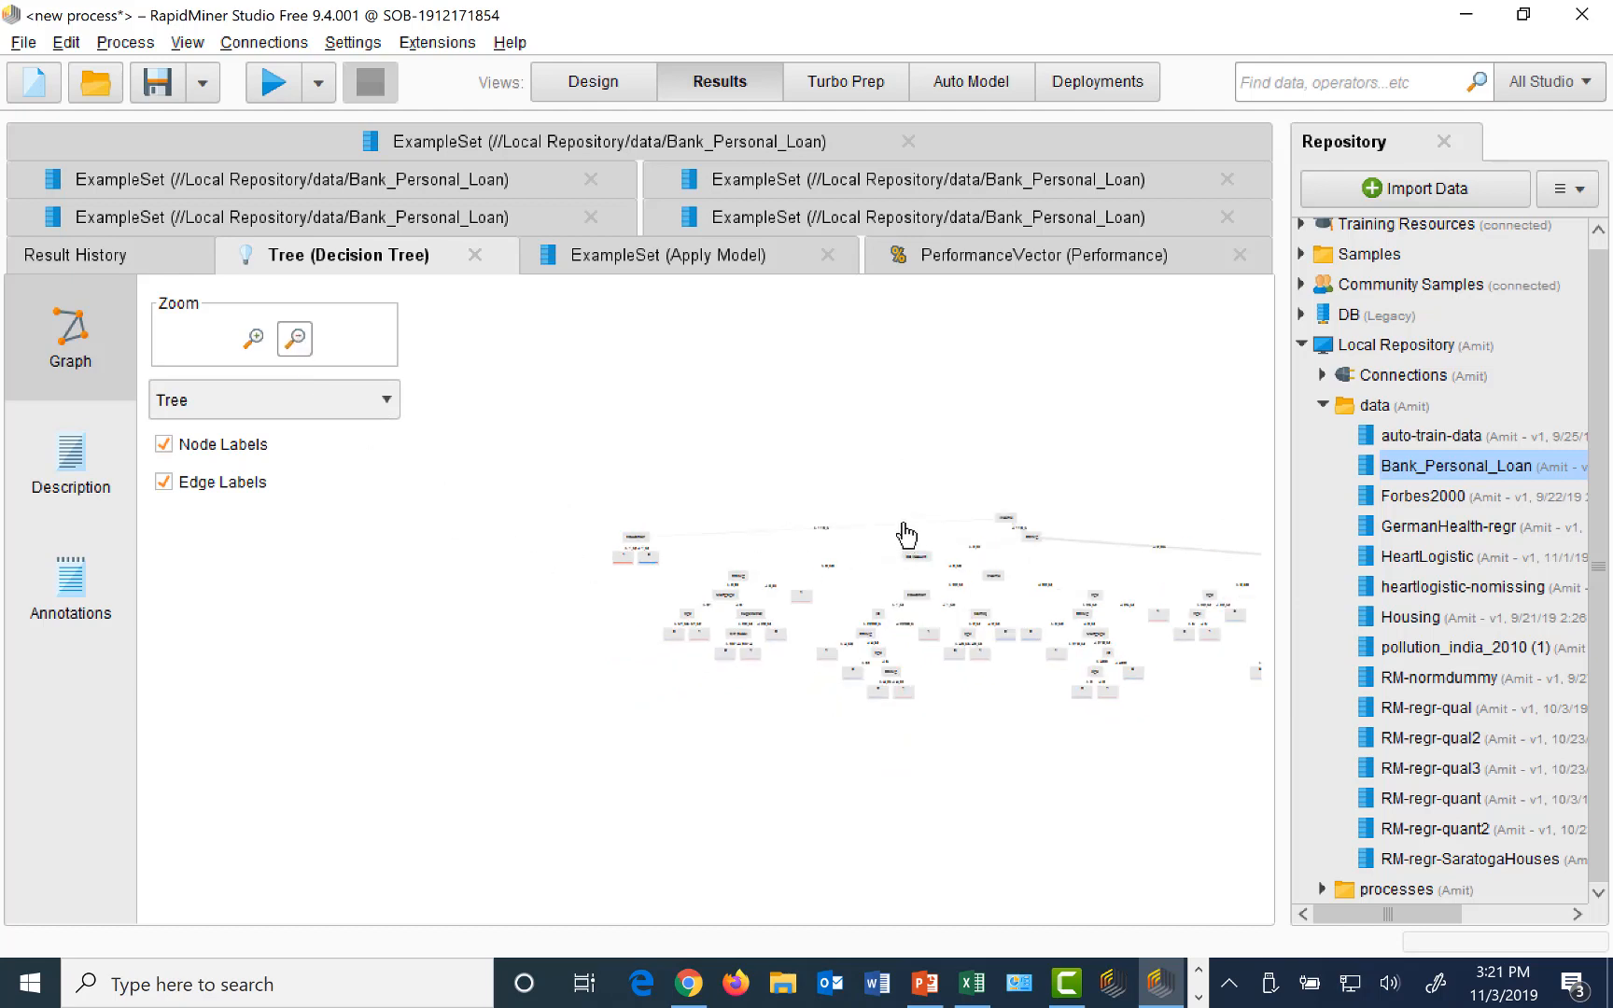
{"action": "left_click_drag", "start_coordinate": [901, 520], "coordinate": [732, 421]}
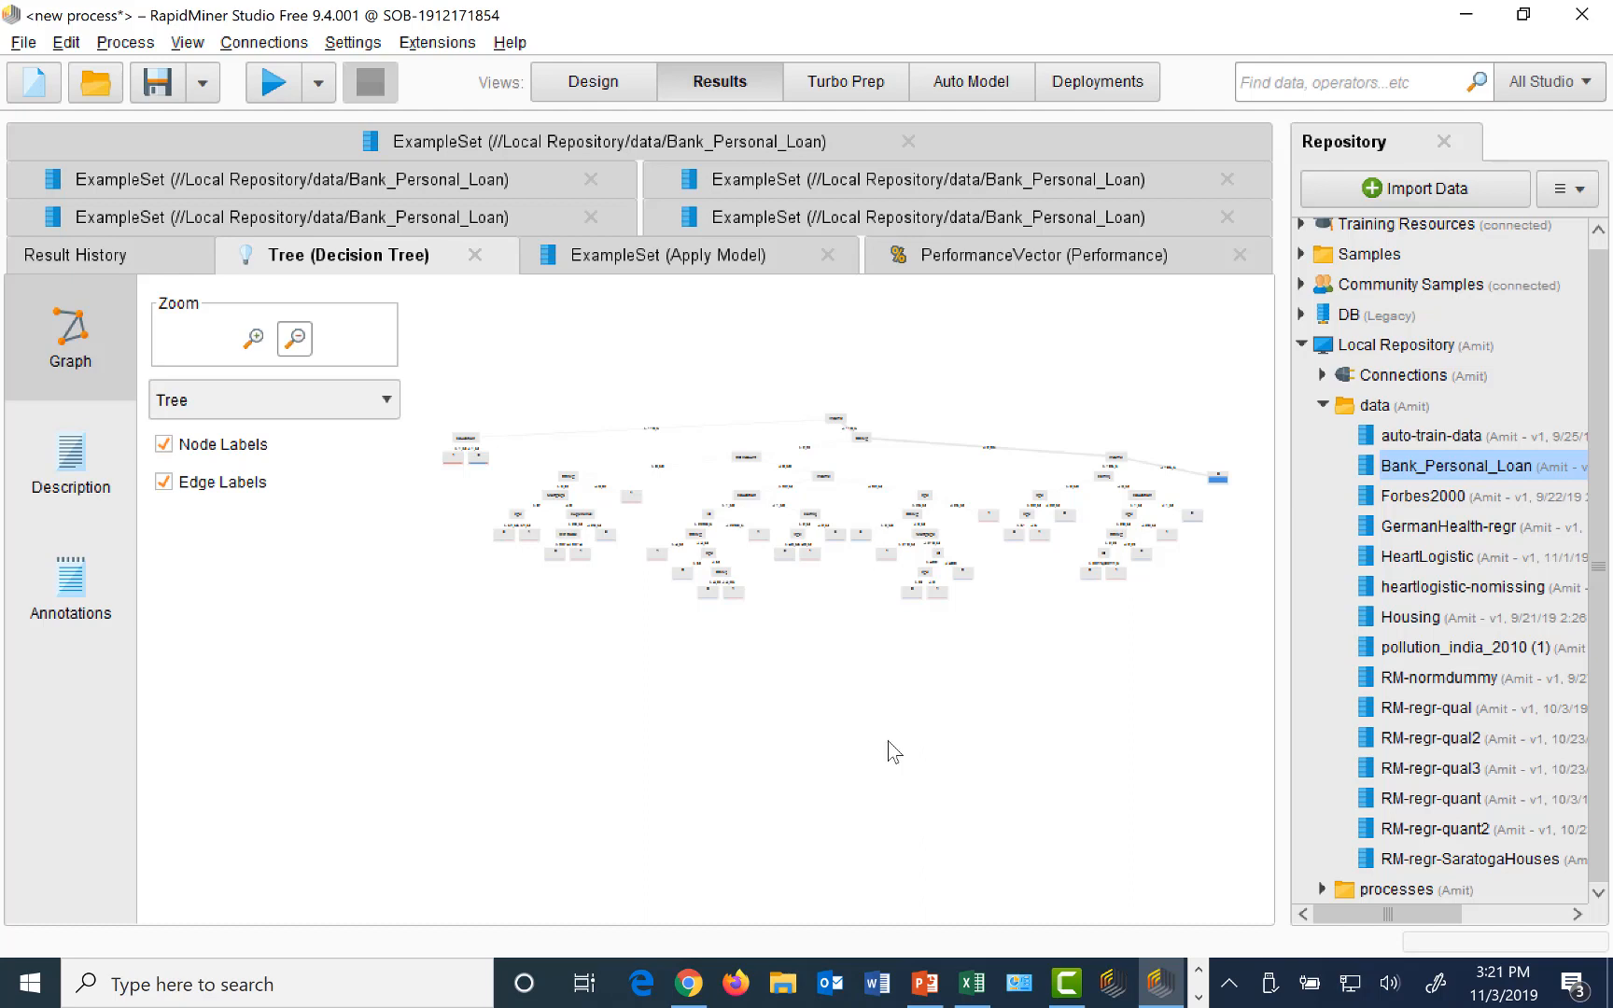
{"action": "left_click", "coordinate": [983, 265]}
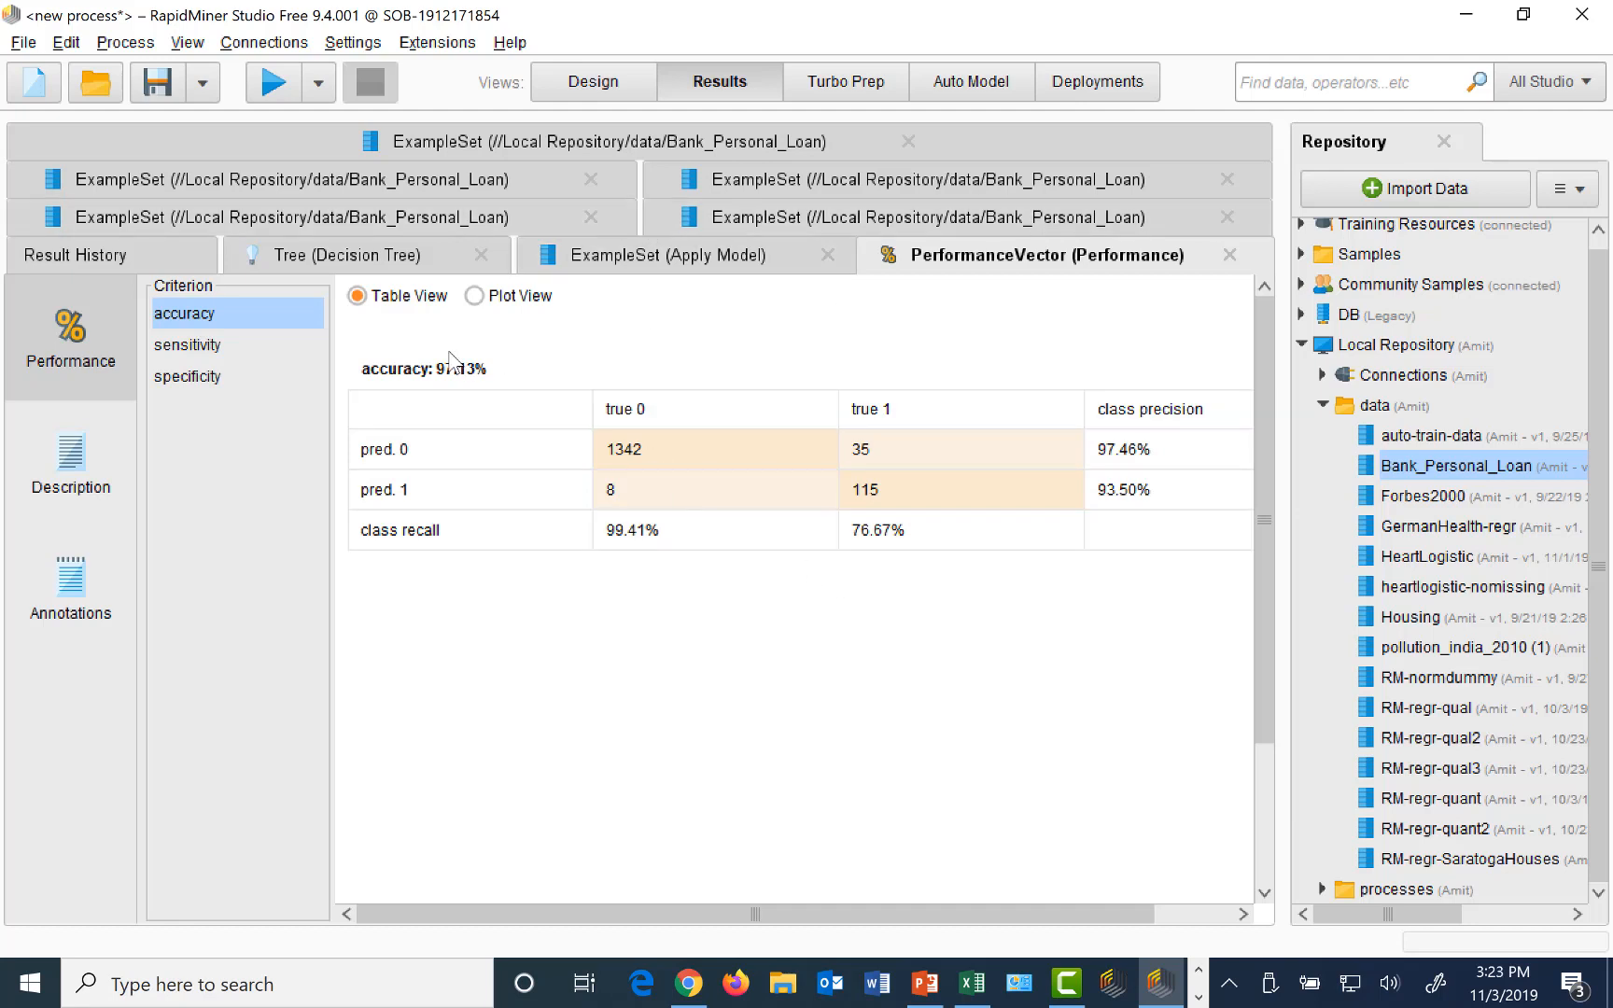
{"action": "left_click", "coordinate": [292, 260]}
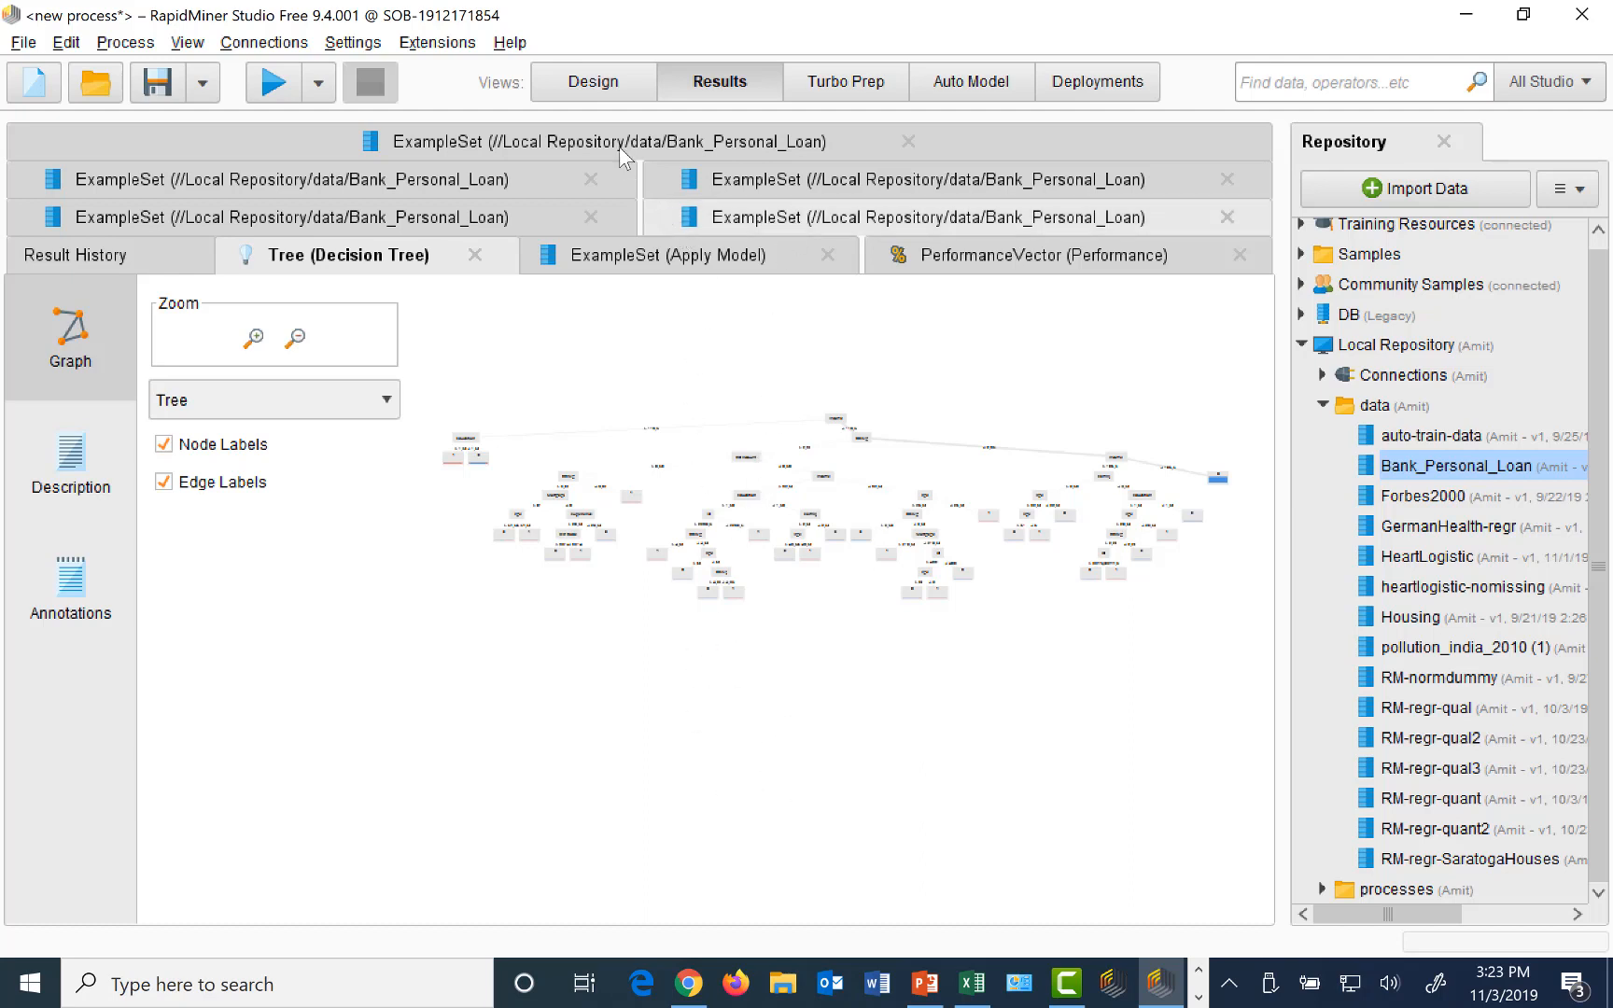
Set the Decision Tree operator's minimal leaf size to 5 and minimal size for split to 10
{"action": "left_click", "coordinate": [597, 84]}
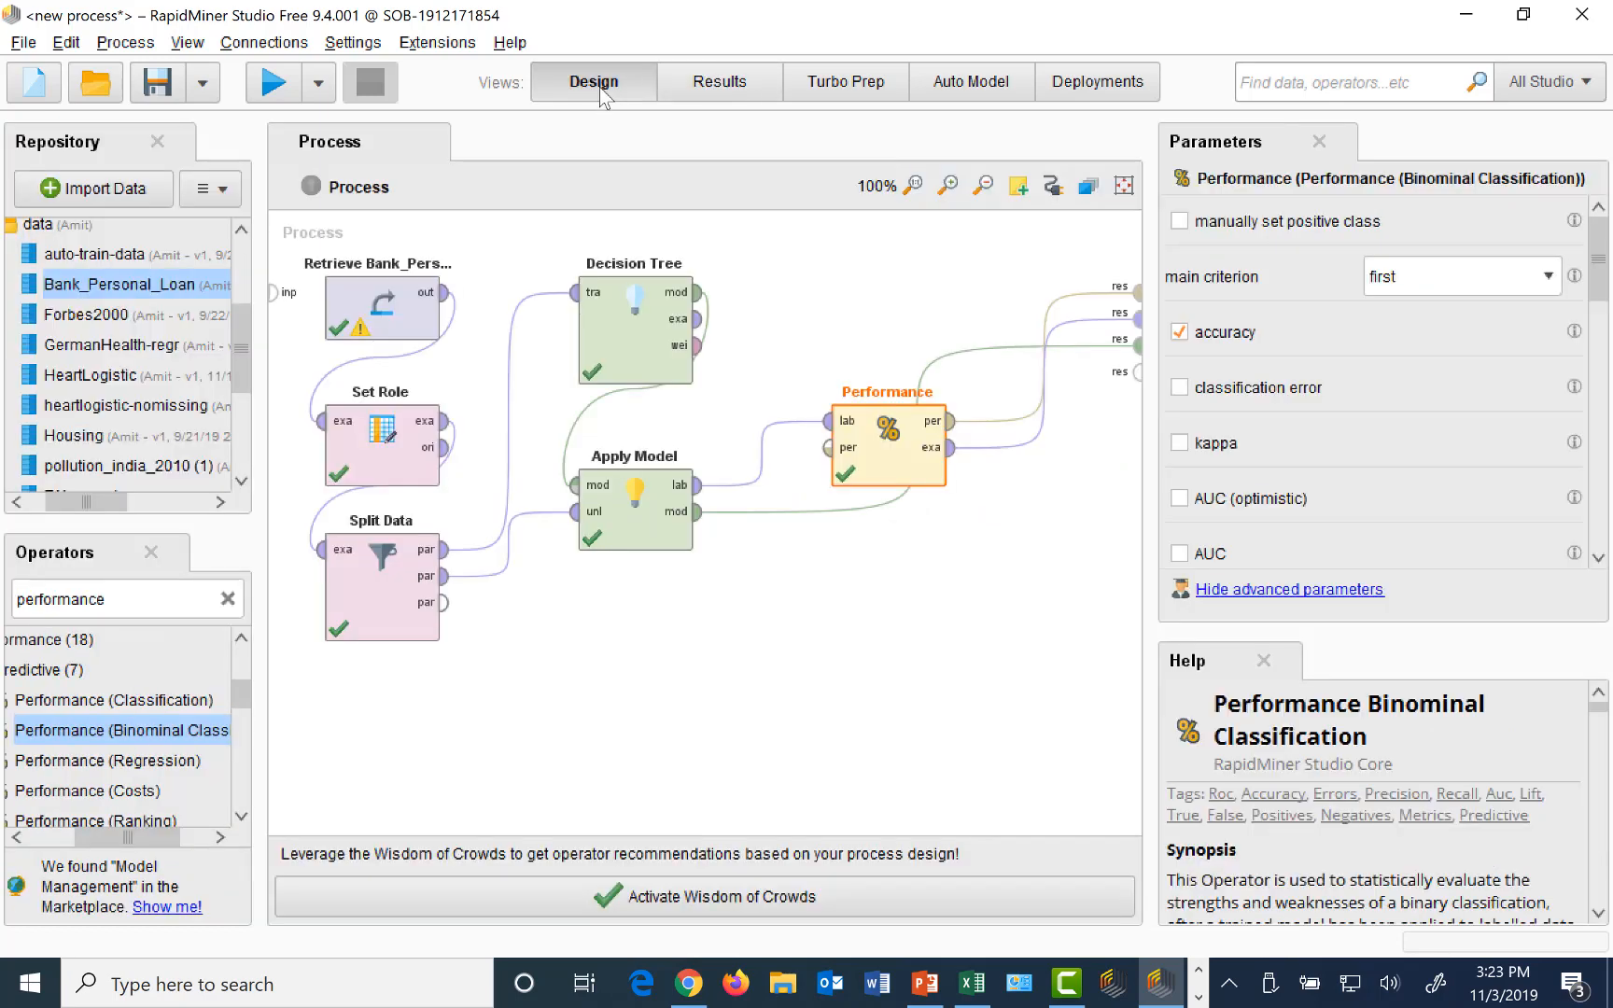
{"action": "left_click", "coordinate": [628, 366]}
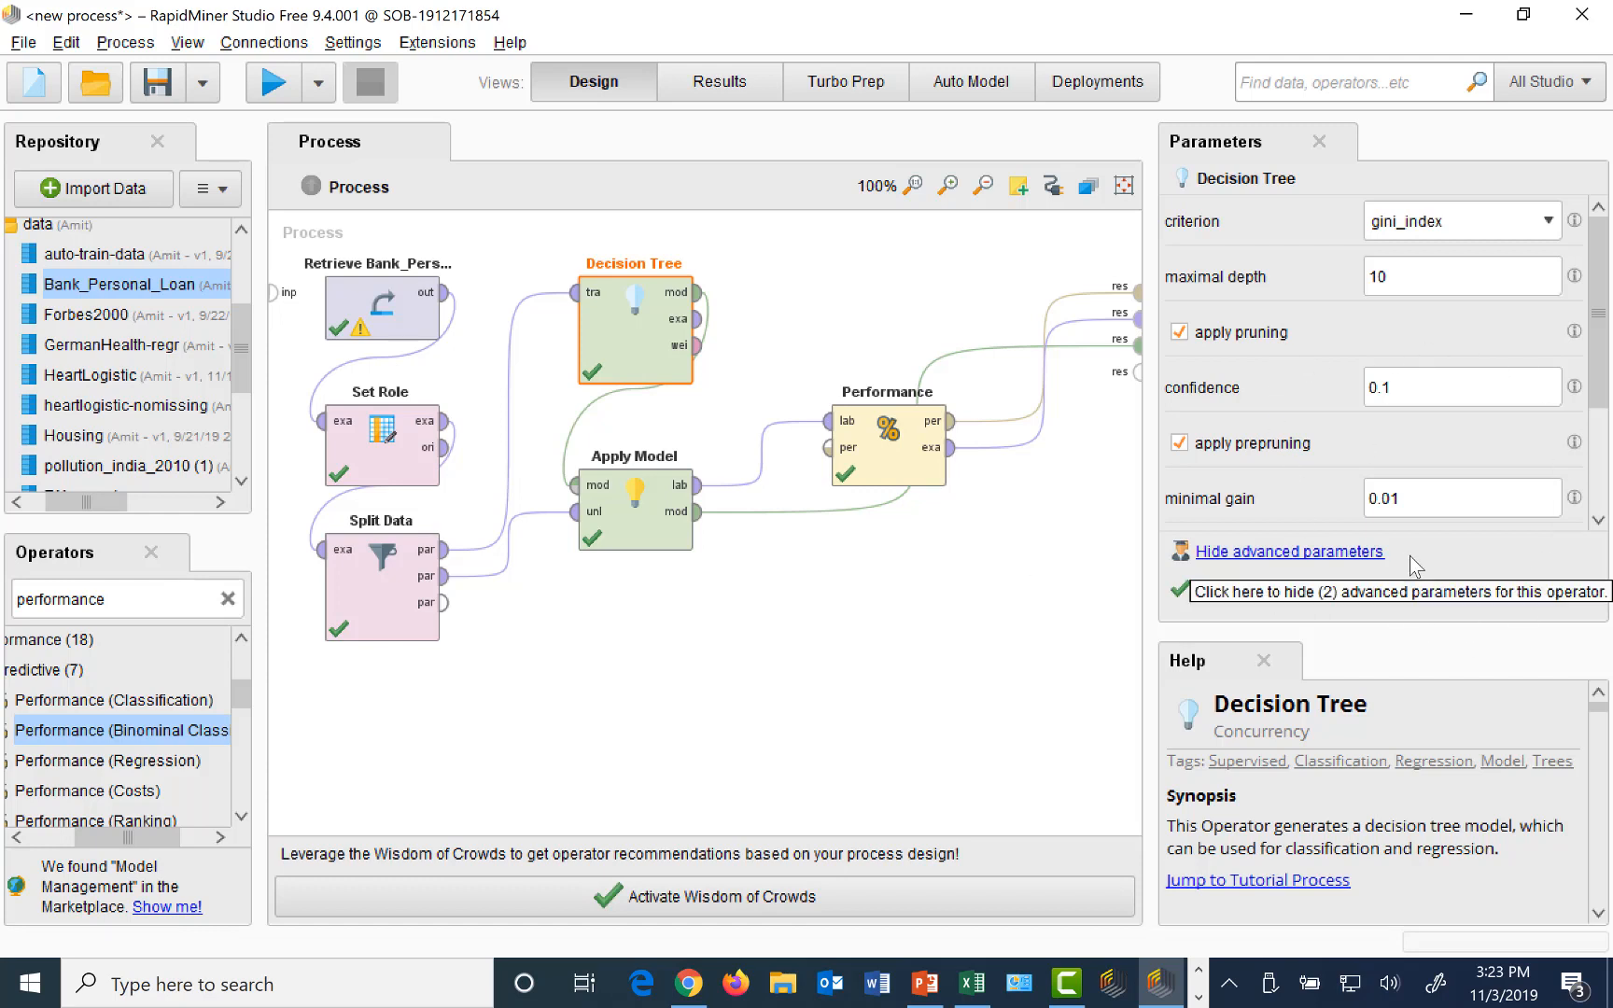
{"action": "left_click", "coordinate": [1602, 526]}
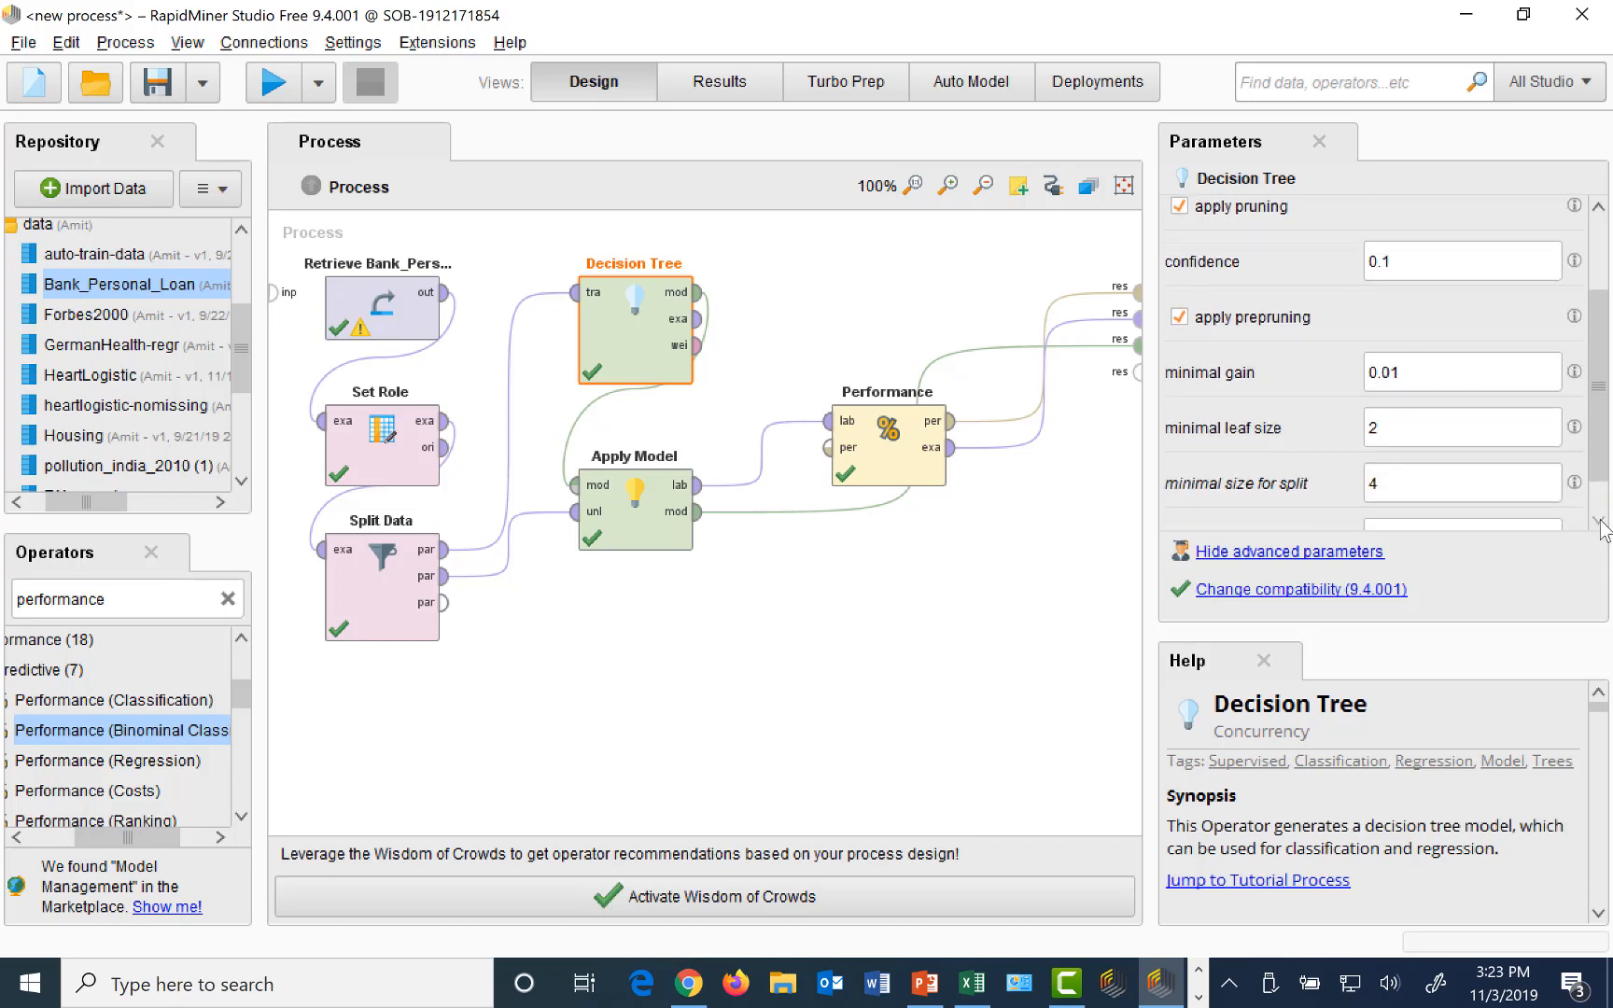
{"action": "left_click", "coordinate": [1600, 521]}
{"action": "left_click", "coordinate": [1598, 521]}
{"action": "left_click", "coordinate": [1598, 521]}
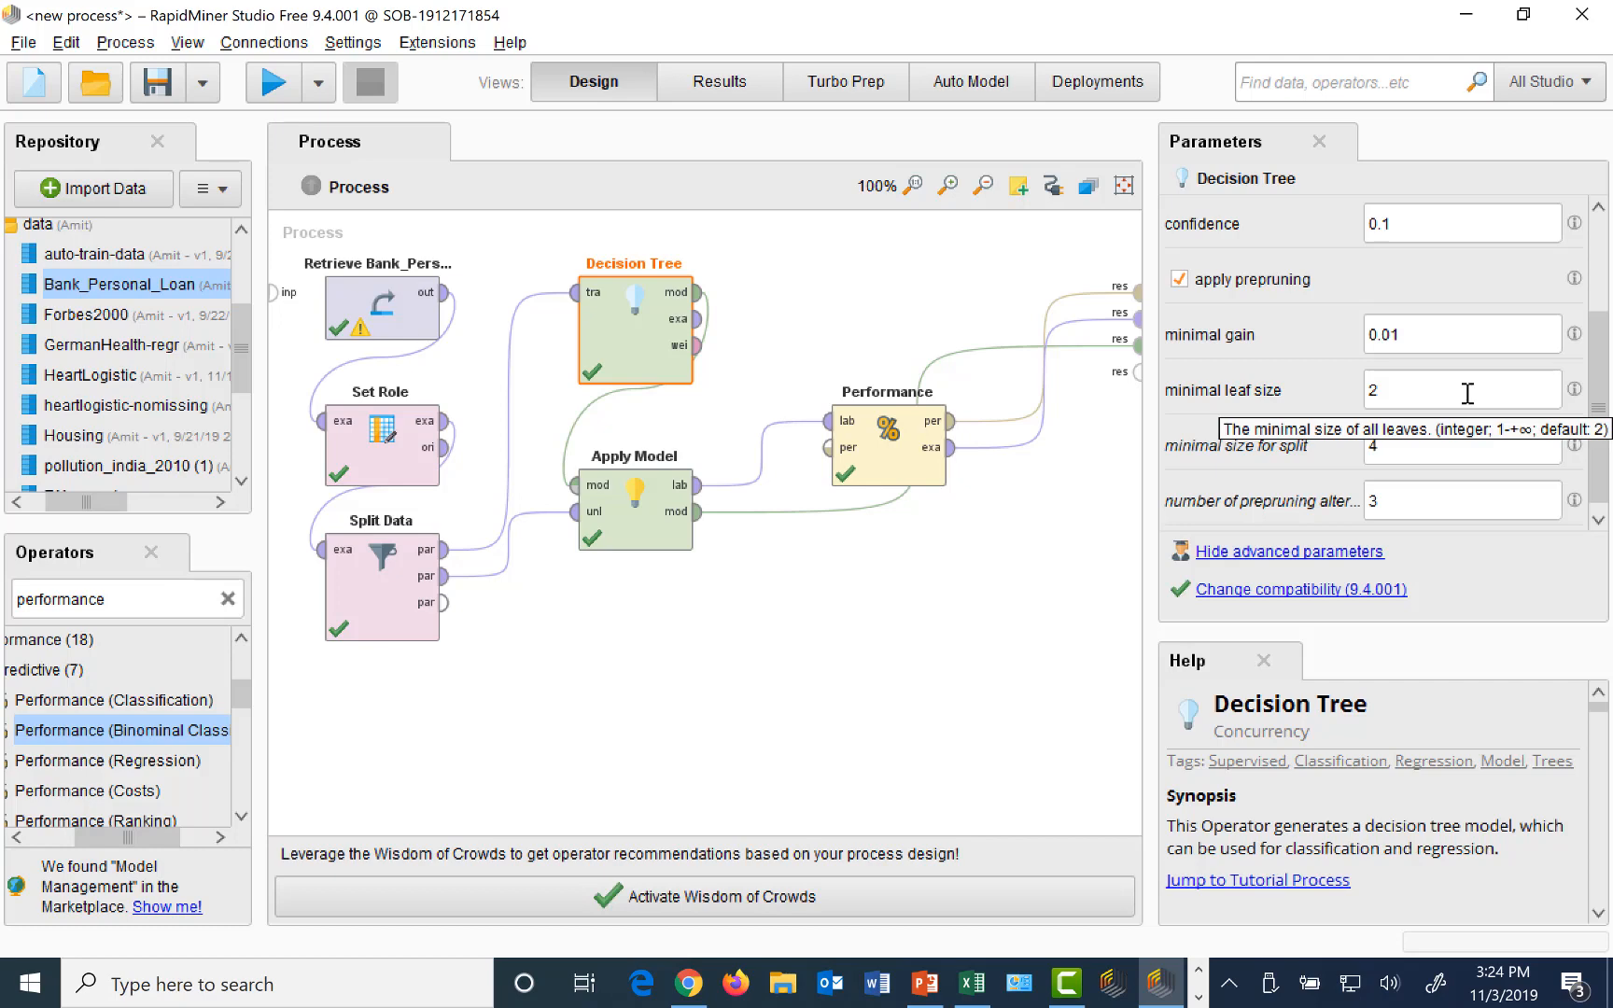
{"action": "left_click", "coordinate": [1419, 392]}
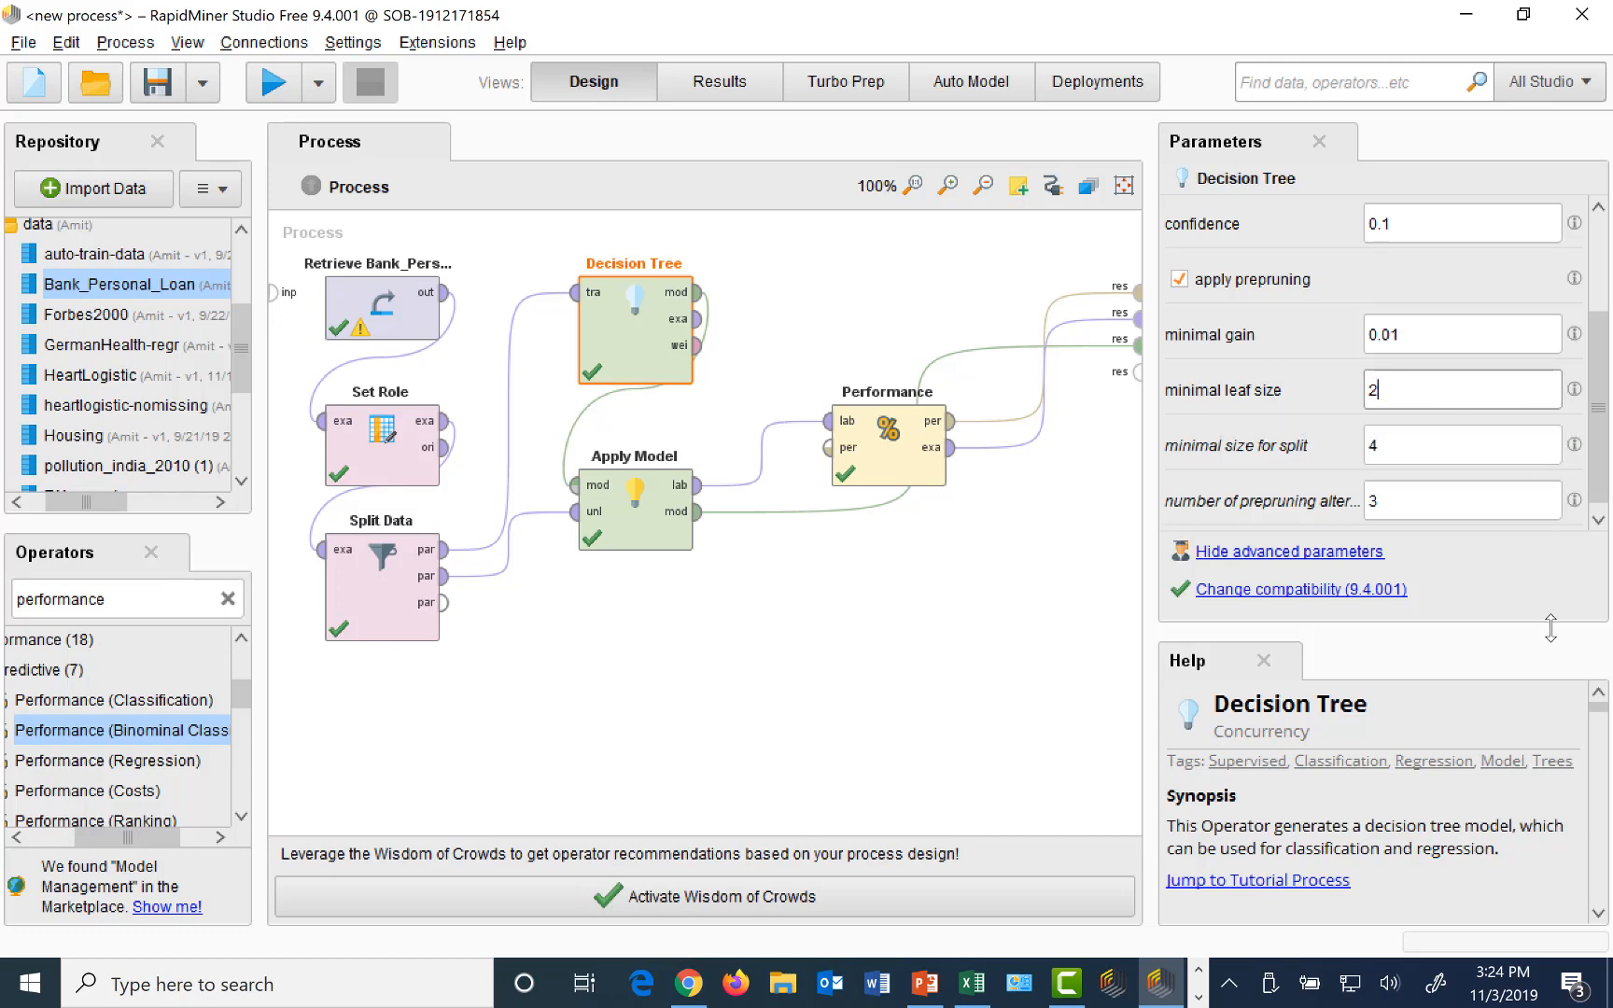
{"action": "key", "text": "BackSpace"}
{"action": "type", "text": "5"}
{"action": "left_click", "coordinate": [1437, 445]}
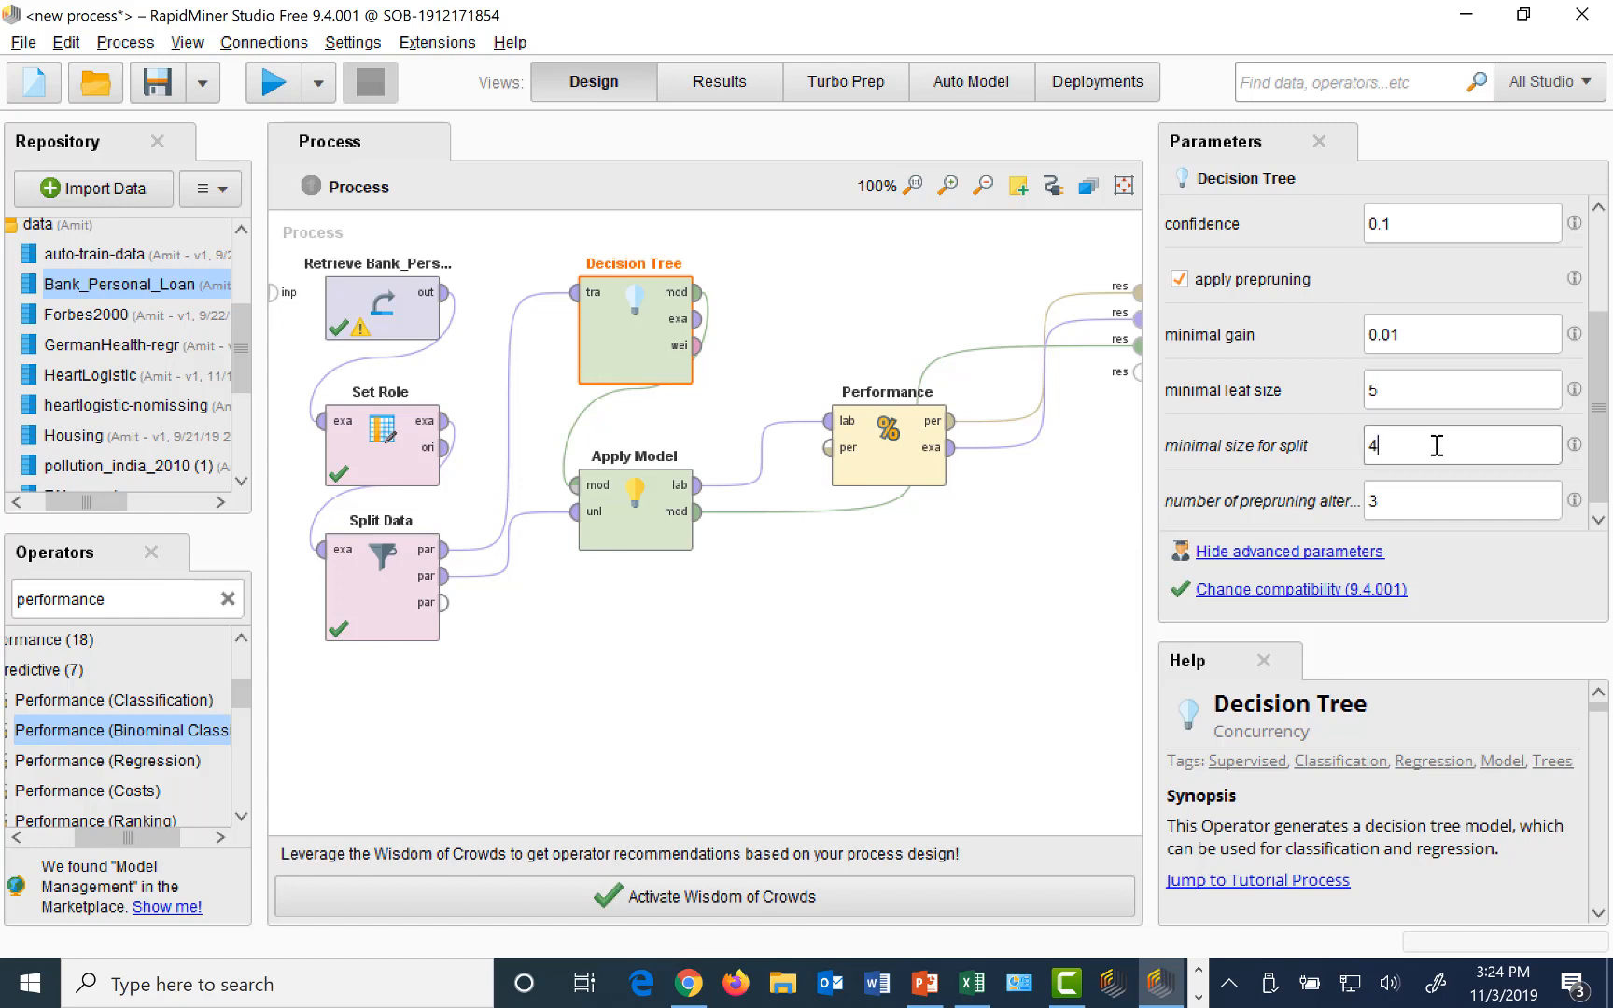
{"action": "key", "text": "BackSpace"}
{"action": "type", "text": "10"}
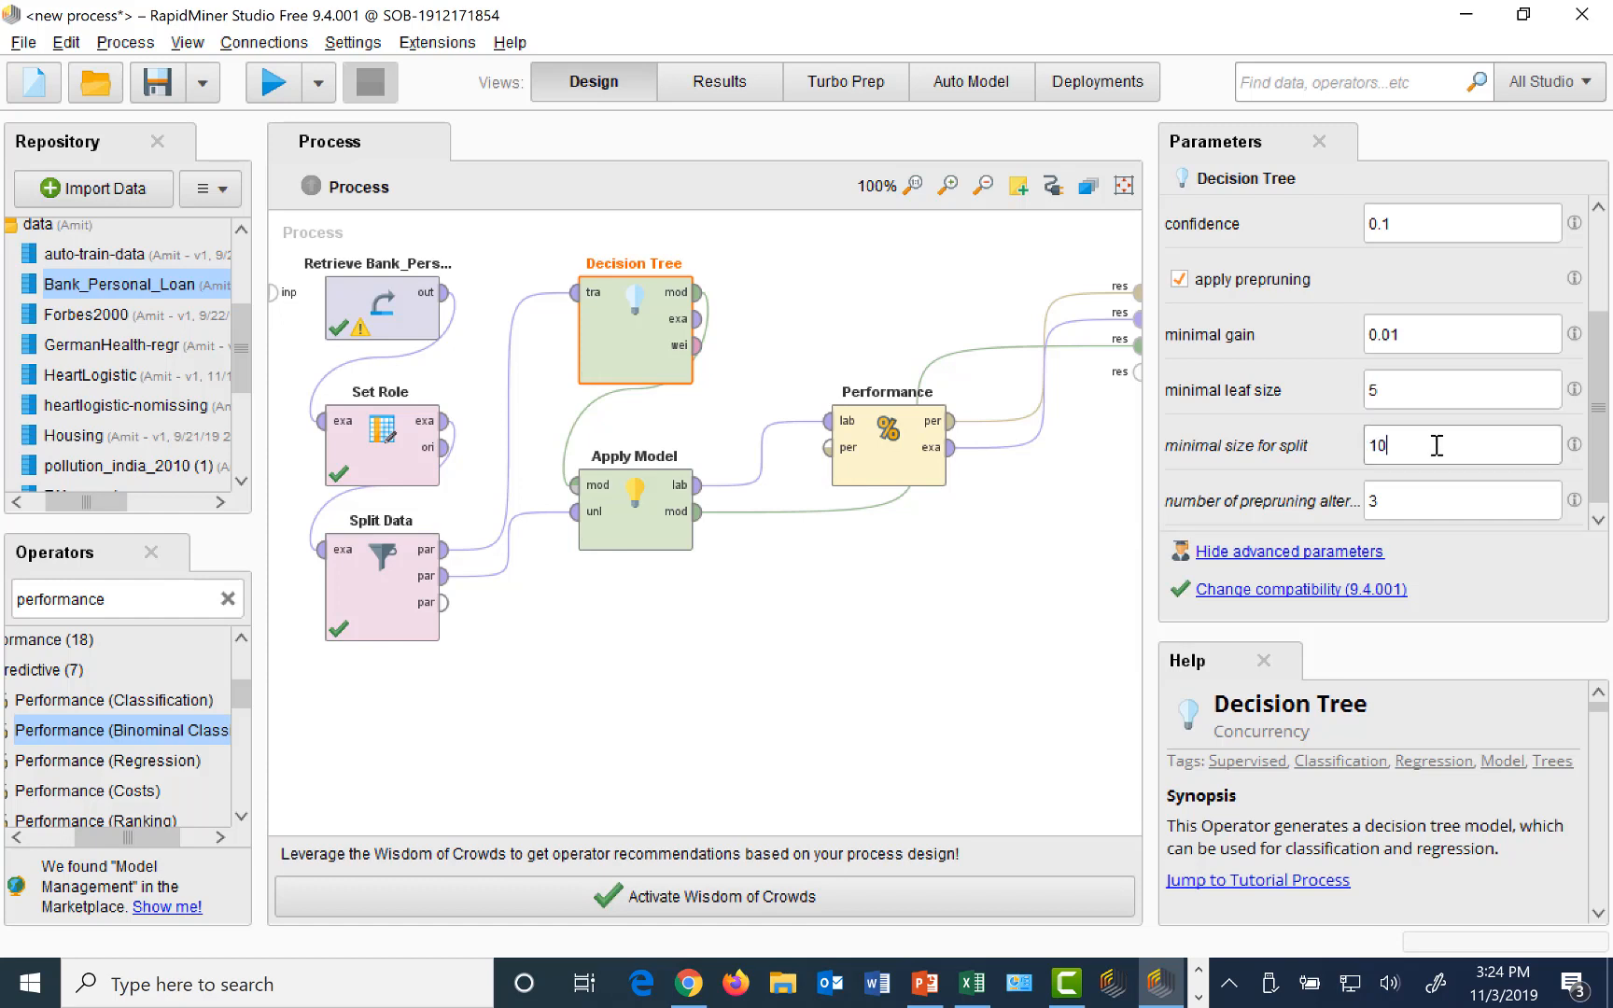
Rerun the process and examine the whole regenerated decision tree and its accuracy confusion matrix
{"action": "left_click", "coordinate": [272, 86]}
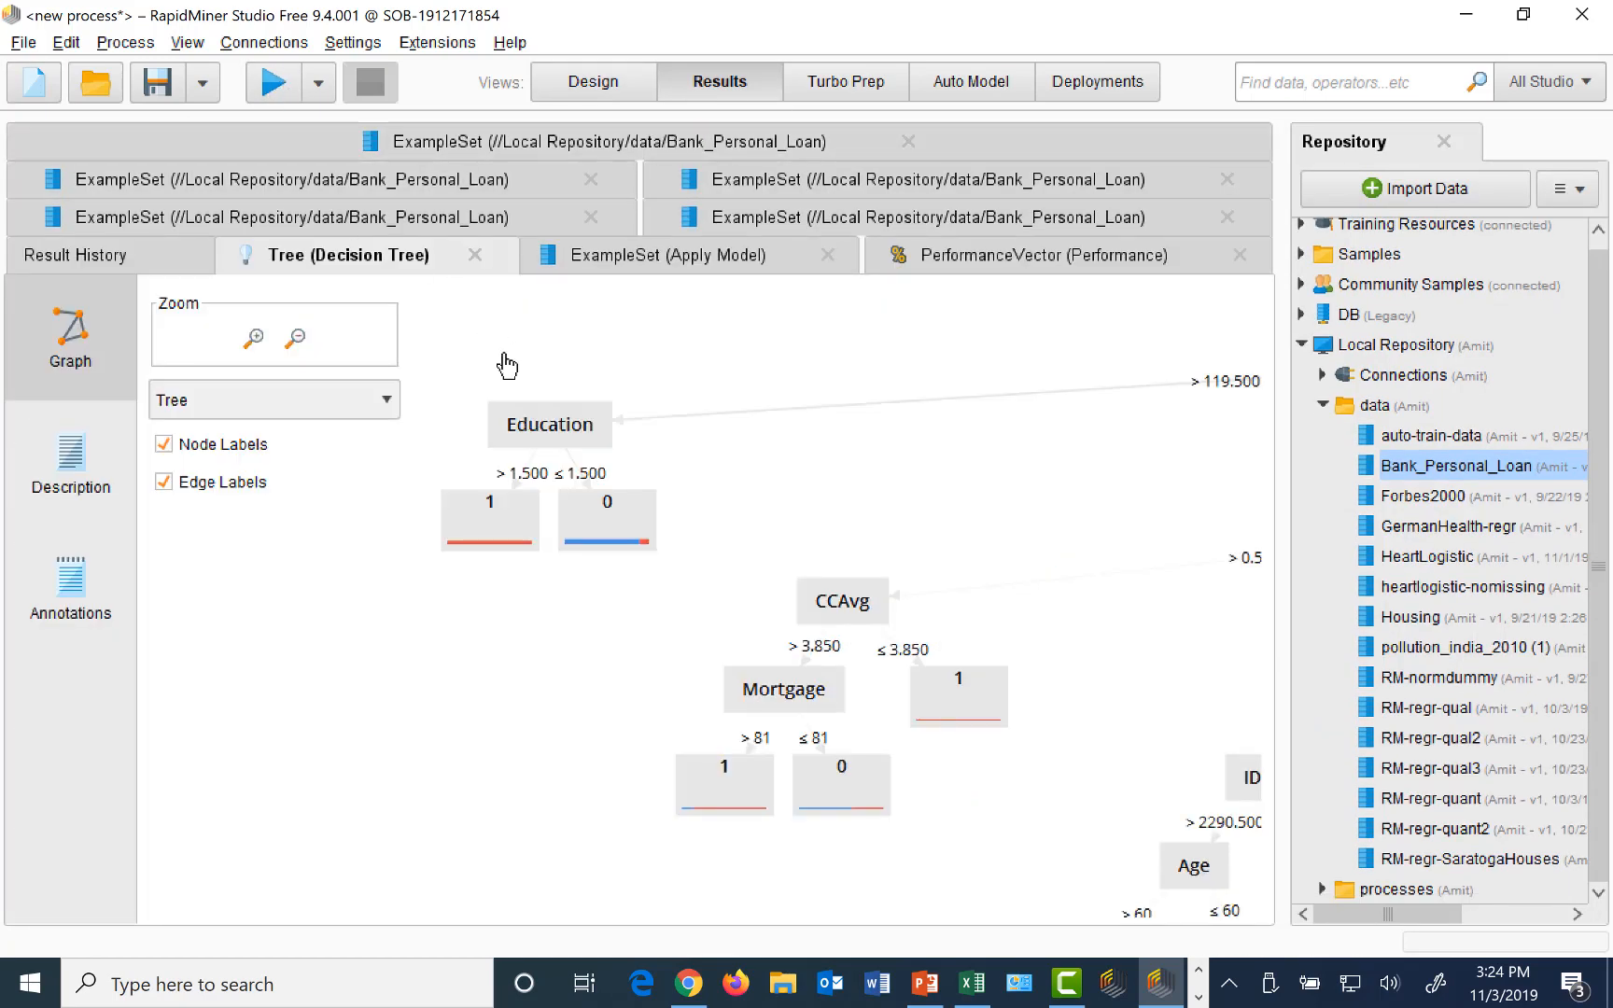
{"action": "left_click", "coordinate": [297, 340]}
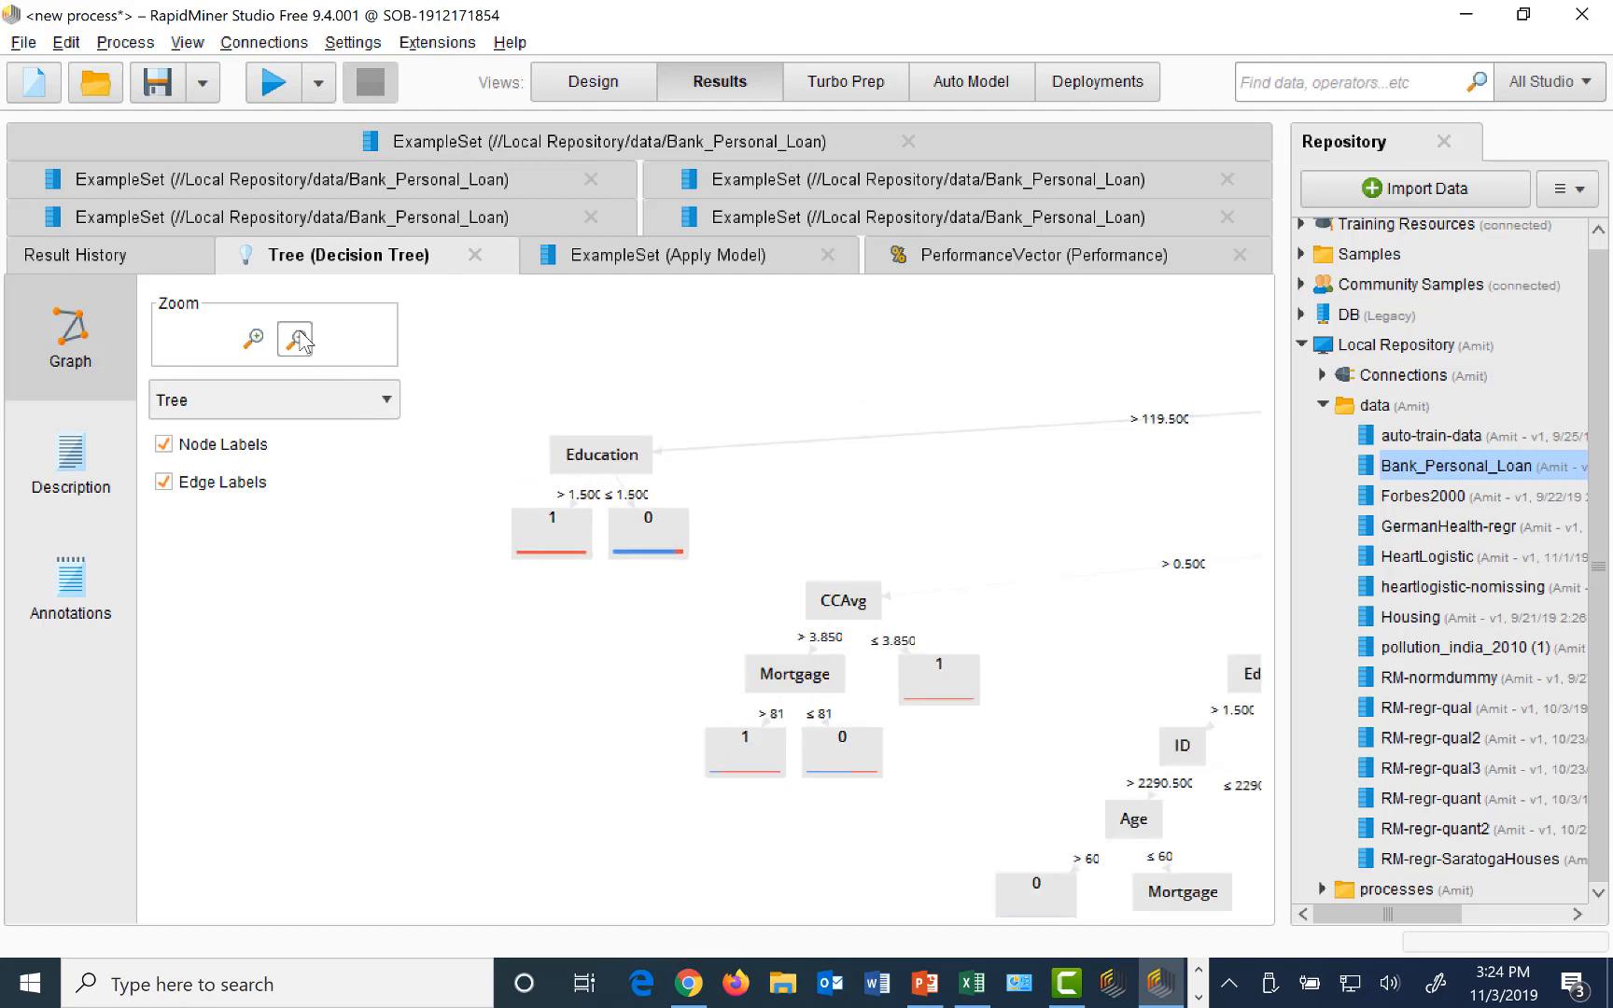
{"action": "left_click", "coordinate": [297, 339]}
{"action": "left_click", "coordinate": [297, 339]}
{"action": "left_click", "coordinate": [297, 339]}
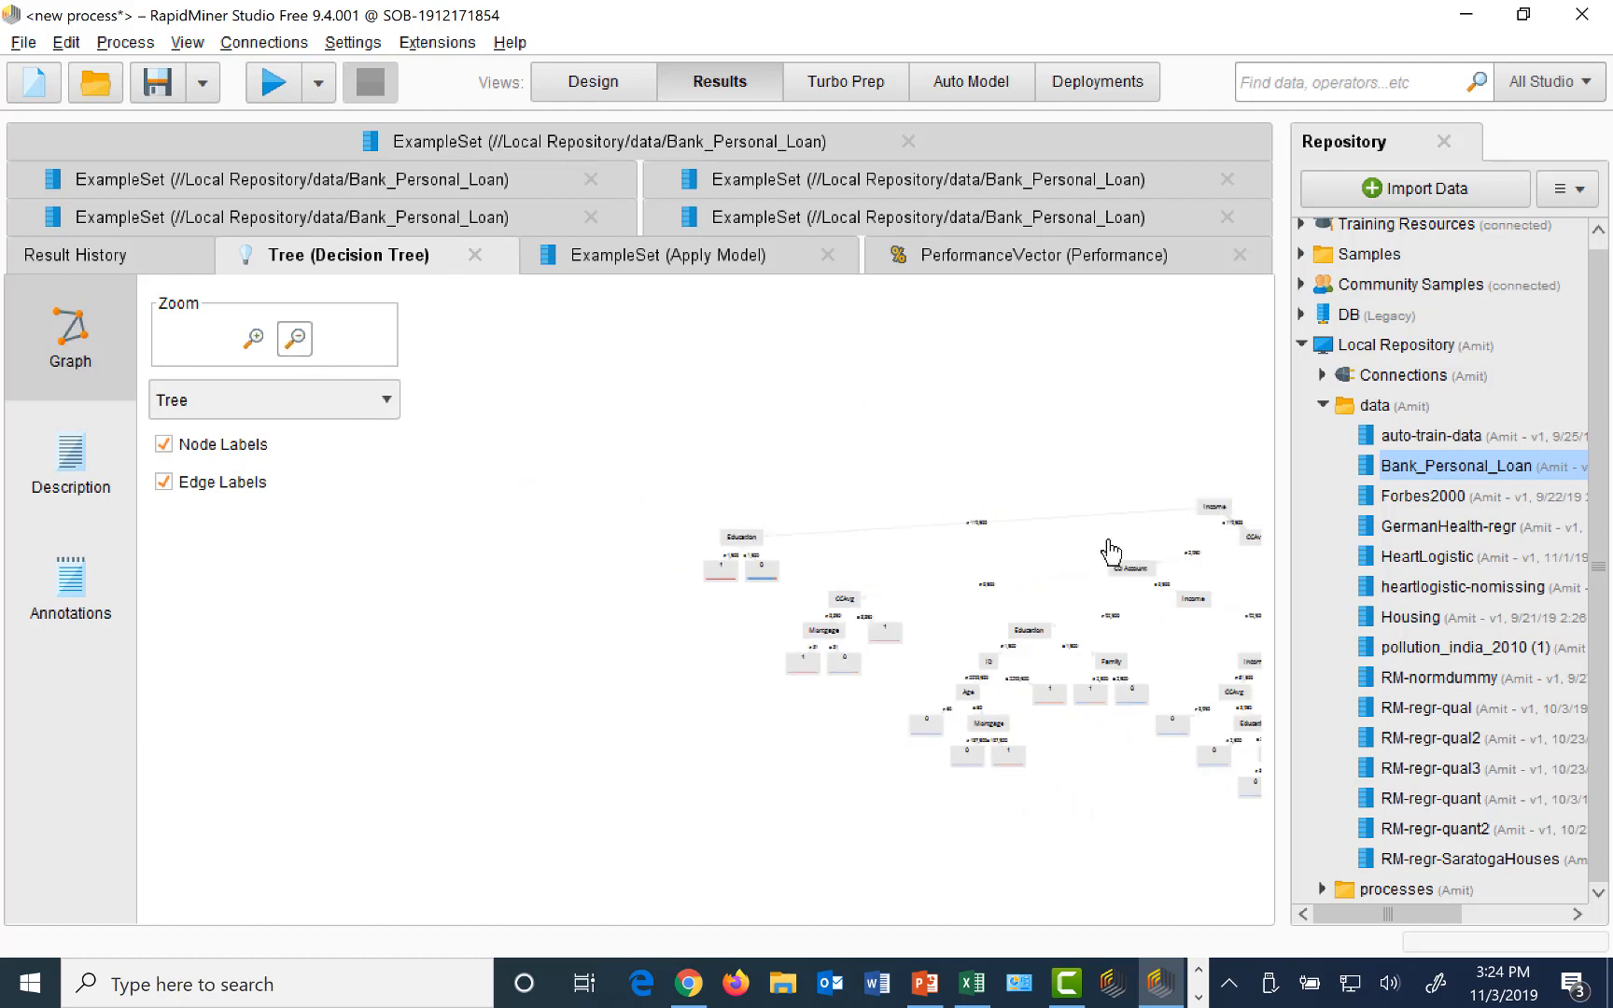
{"action": "left_click_drag", "start_coordinate": [1104, 512], "coordinate": [815, 427]}
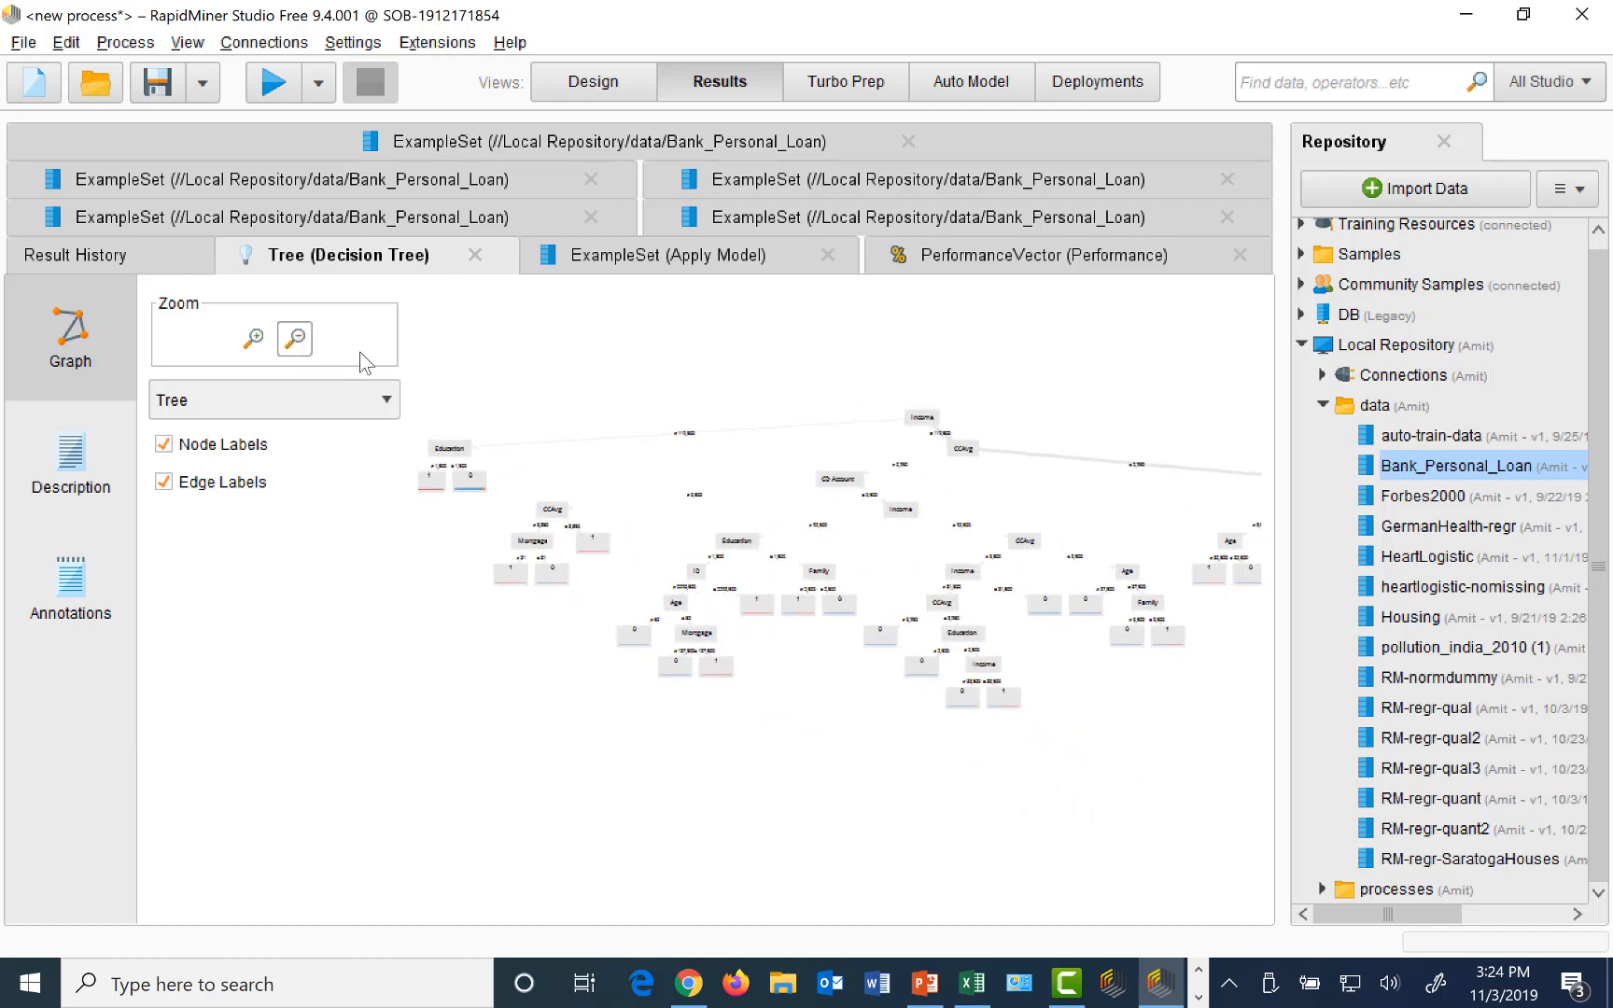
{"action": "left_click", "coordinate": [301, 342]}
{"action": "left_click", "coordinate": [300, 342]}
{"action": "left_click", "coordinate": [299, 340]}
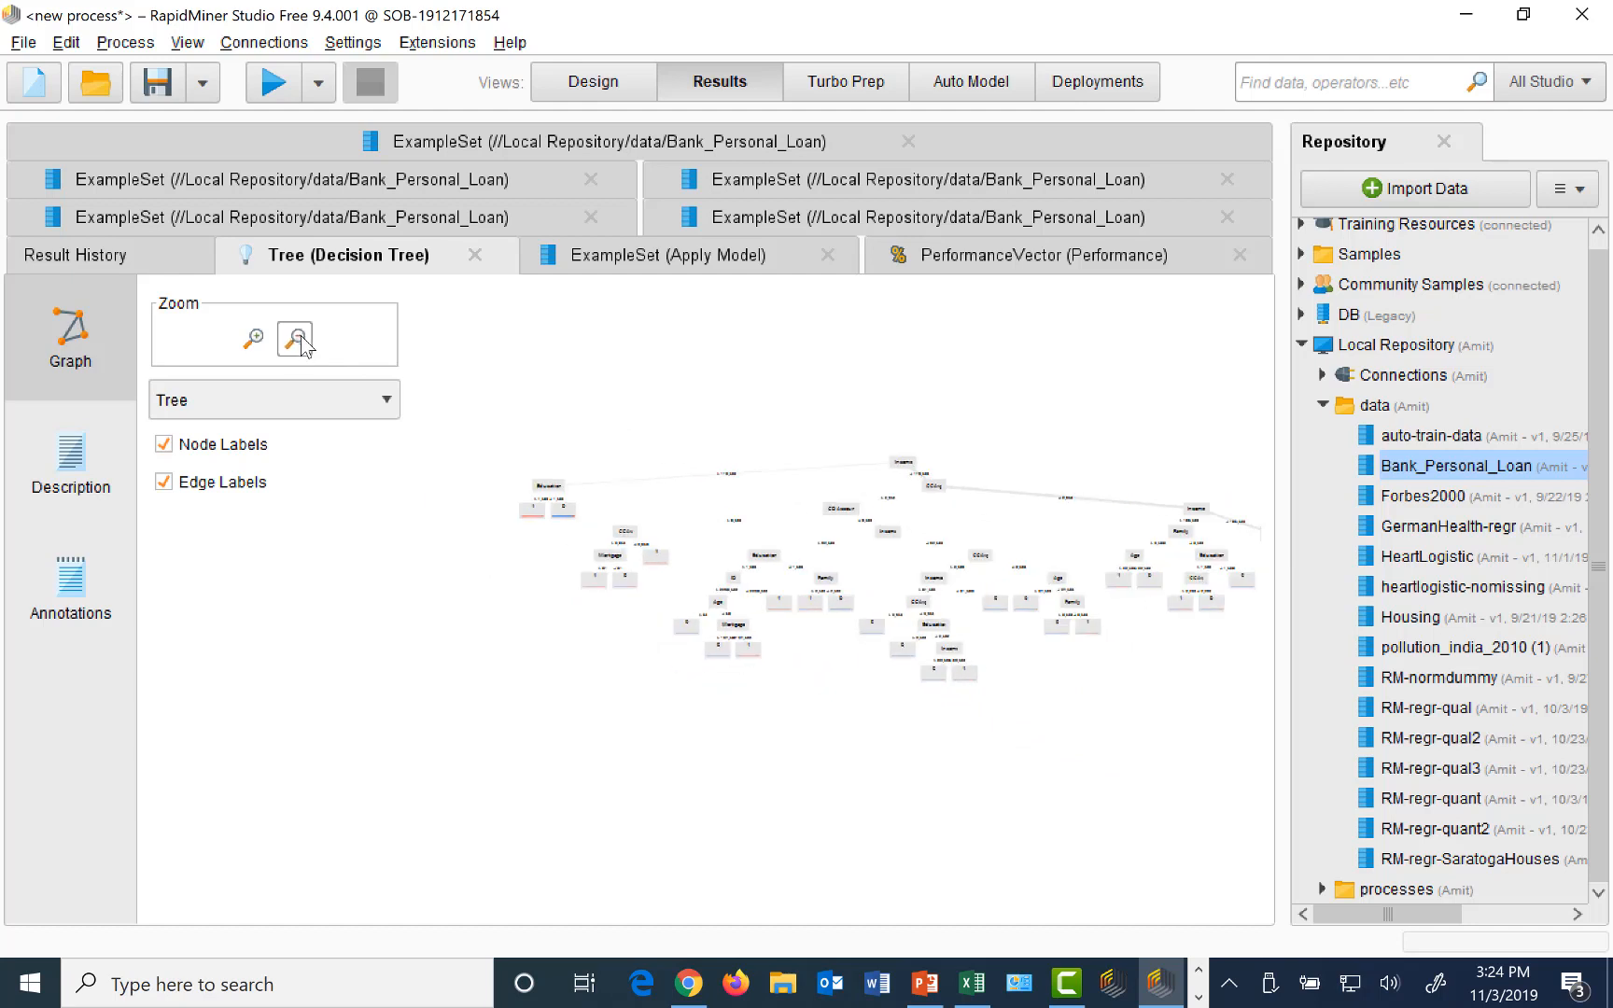
{"action": "left_click", "coordinate": [299, 341]}
{"action": "left_click", "coordinate": [299, 340]}
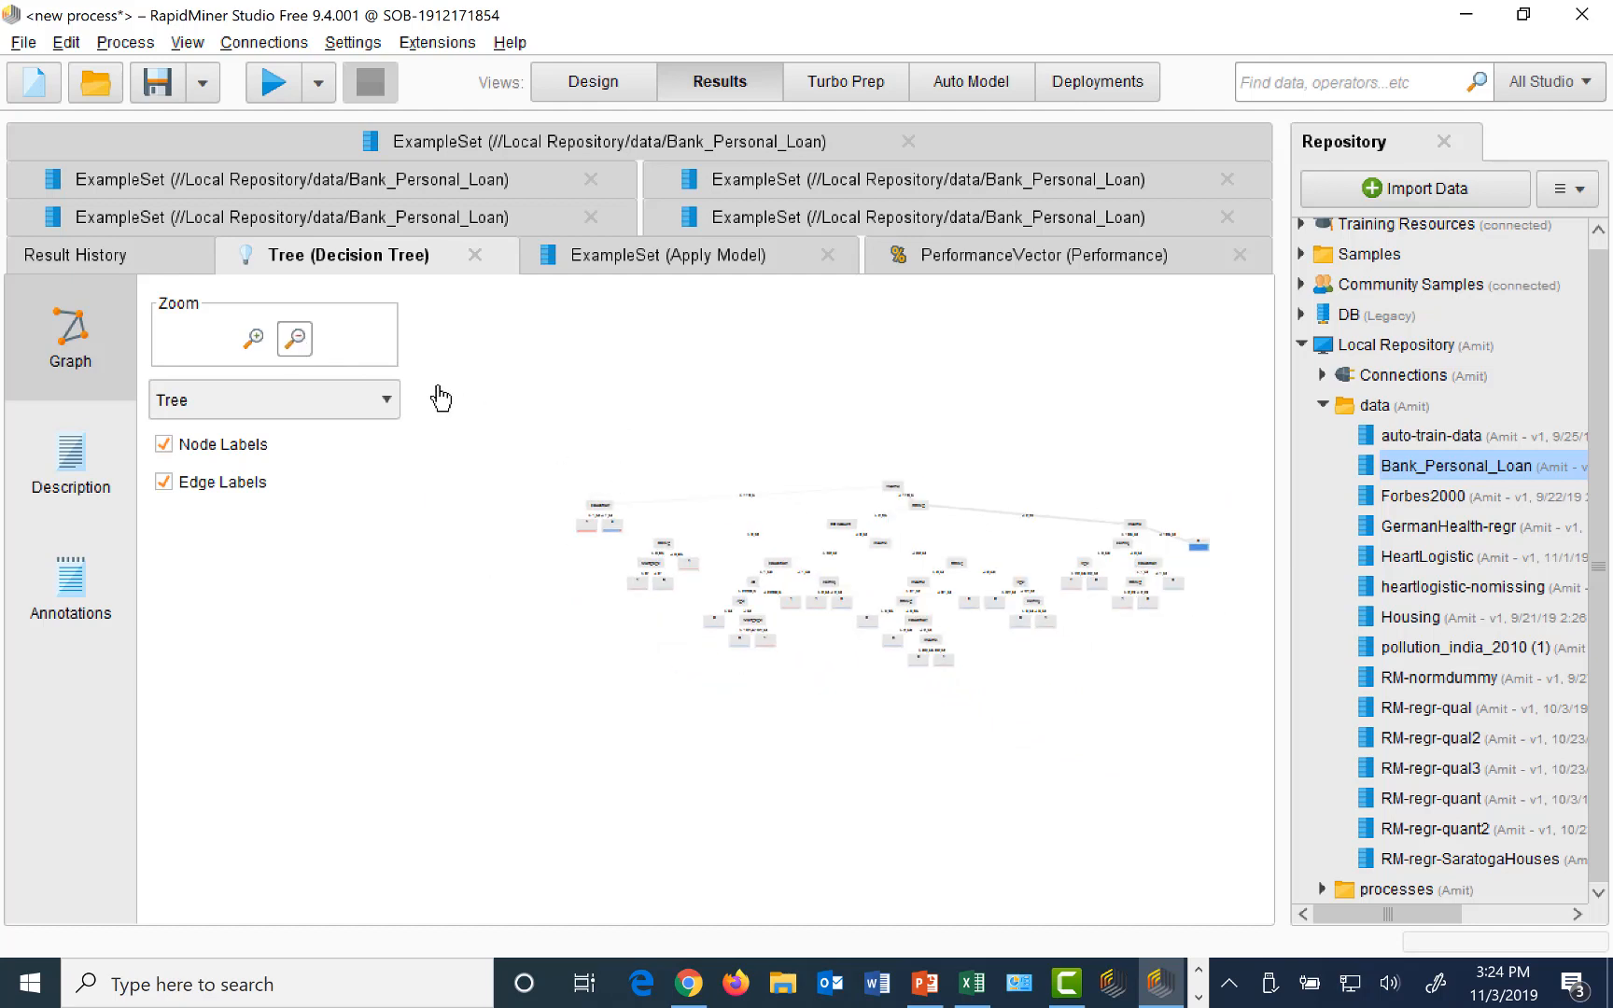
{"action": "left_click", "coordinate": [253, 337]}
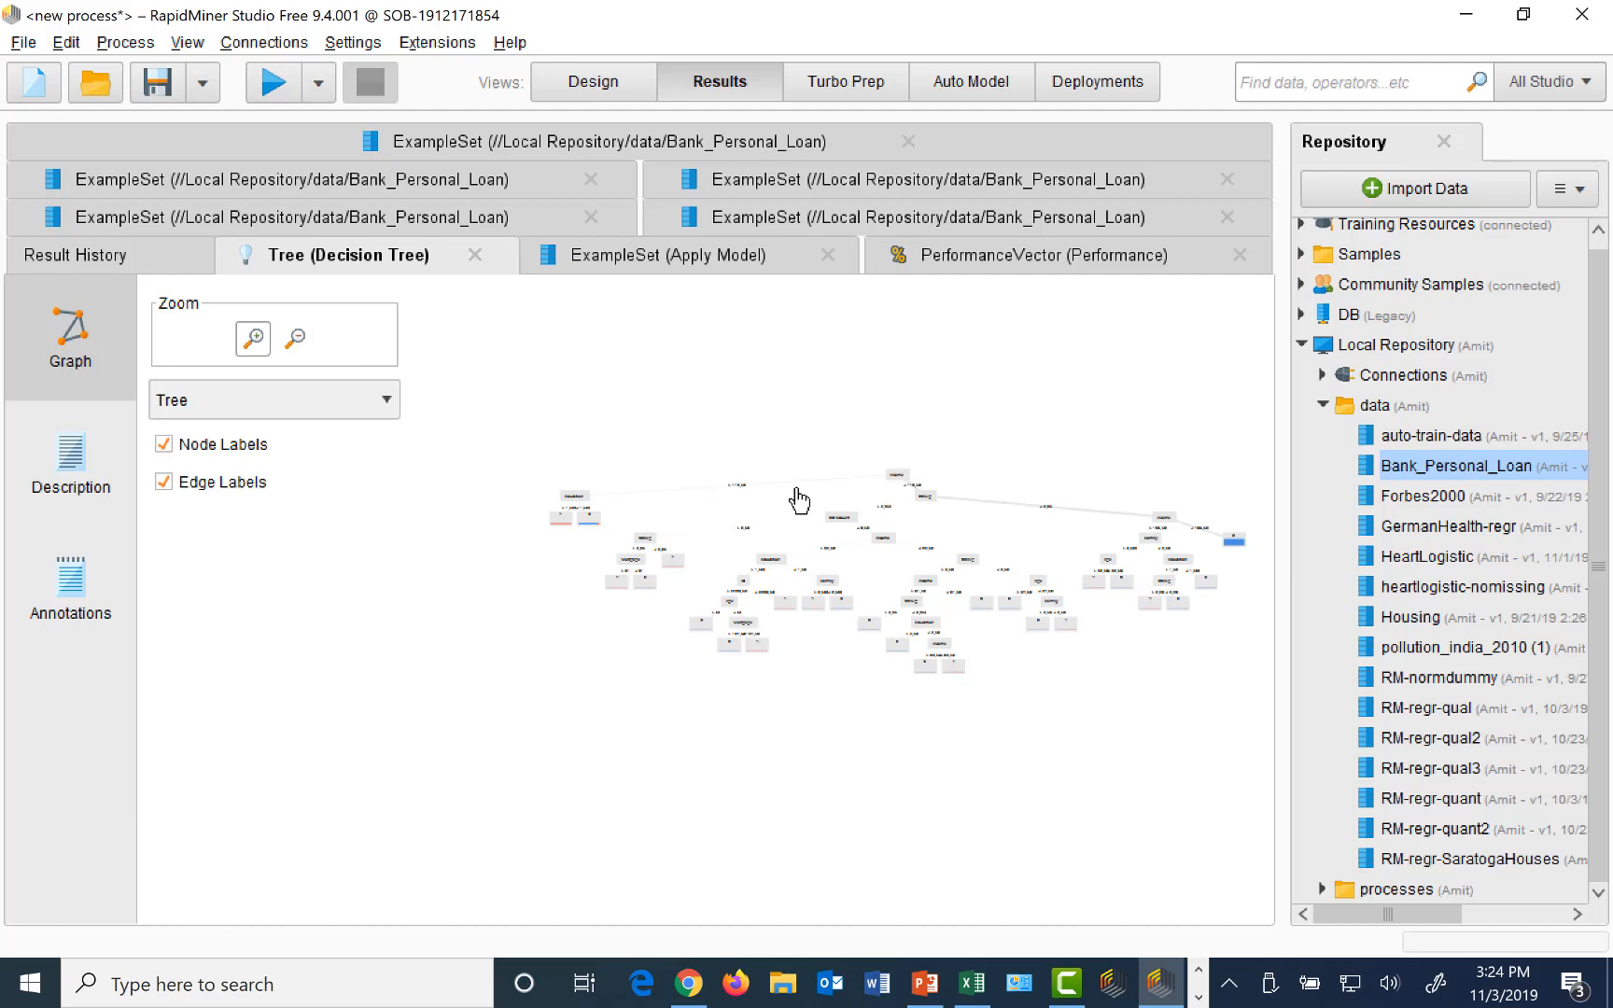
{"action": "left_click_drag", "start_coordinate": [791, 471], "coordinate": [744, 414]}
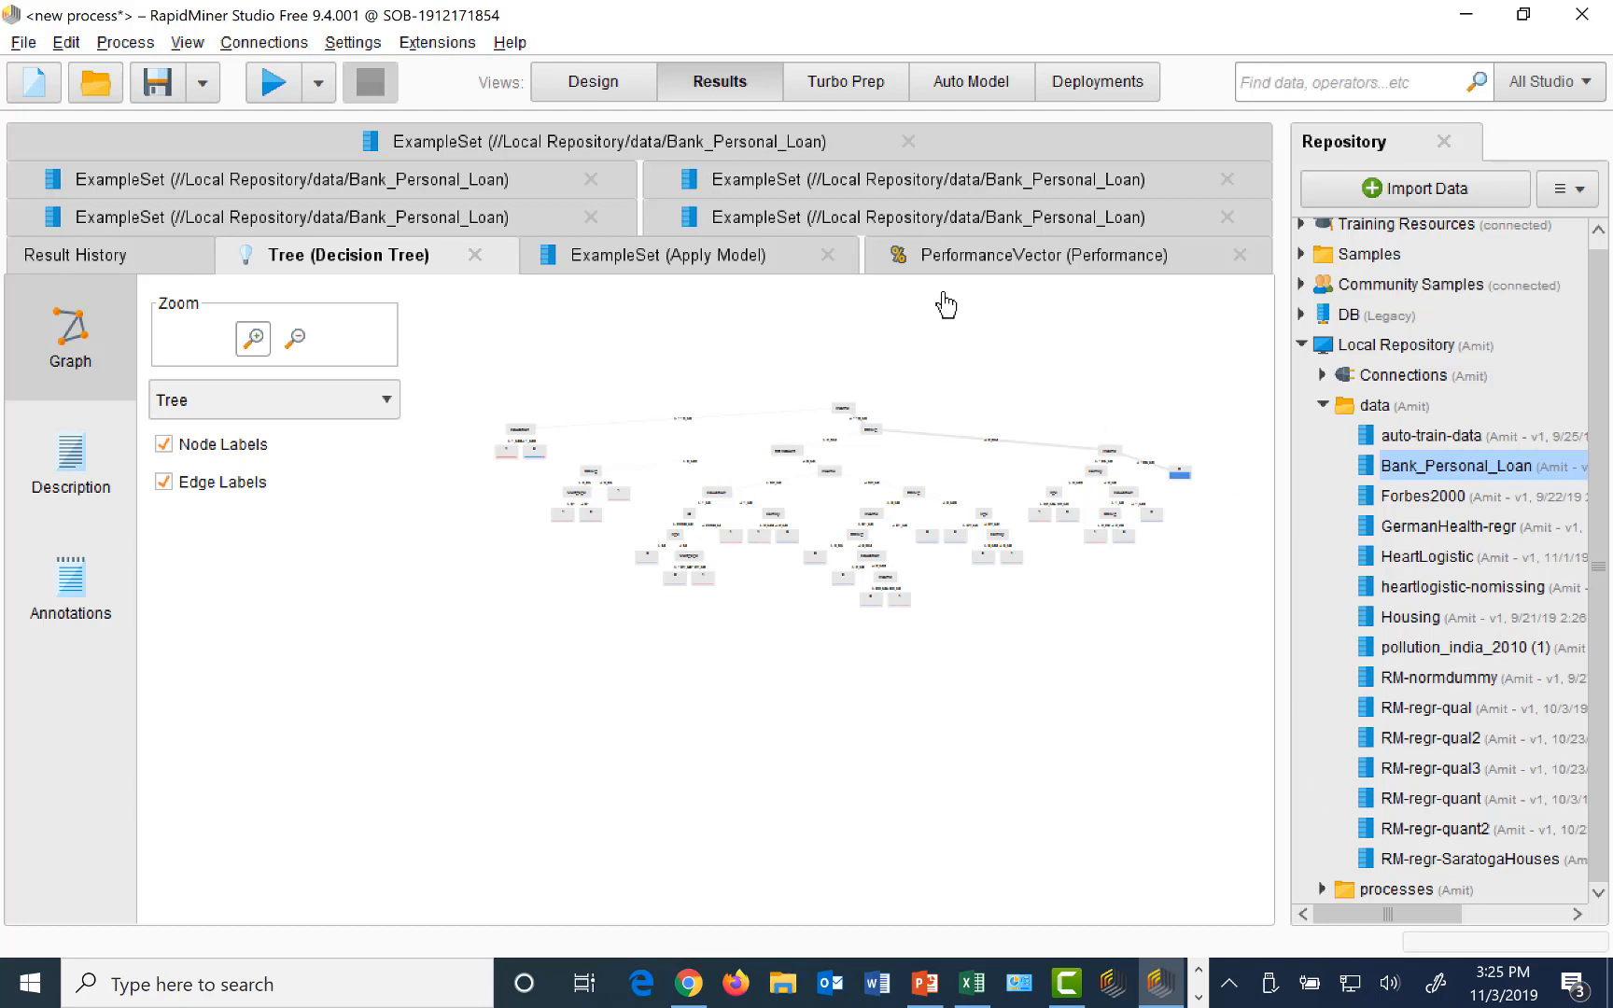
{"action": "left_click", "coordinate": [938, 260]}
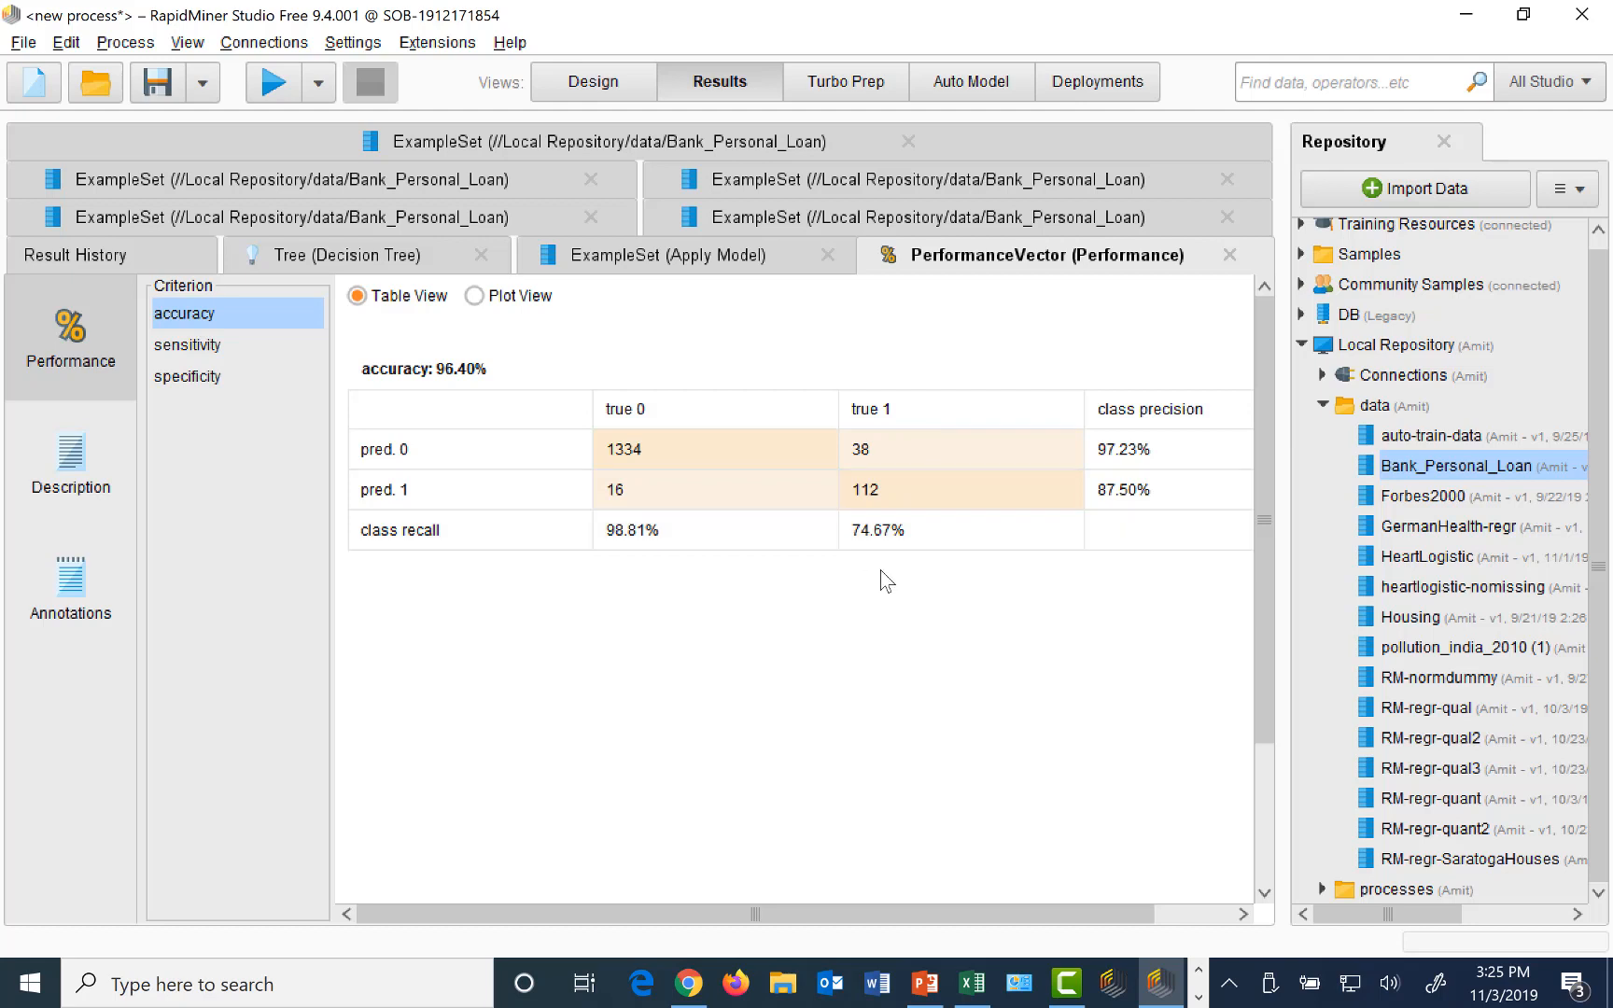
{"action": "left_click", "coordinate": [270, 265]}
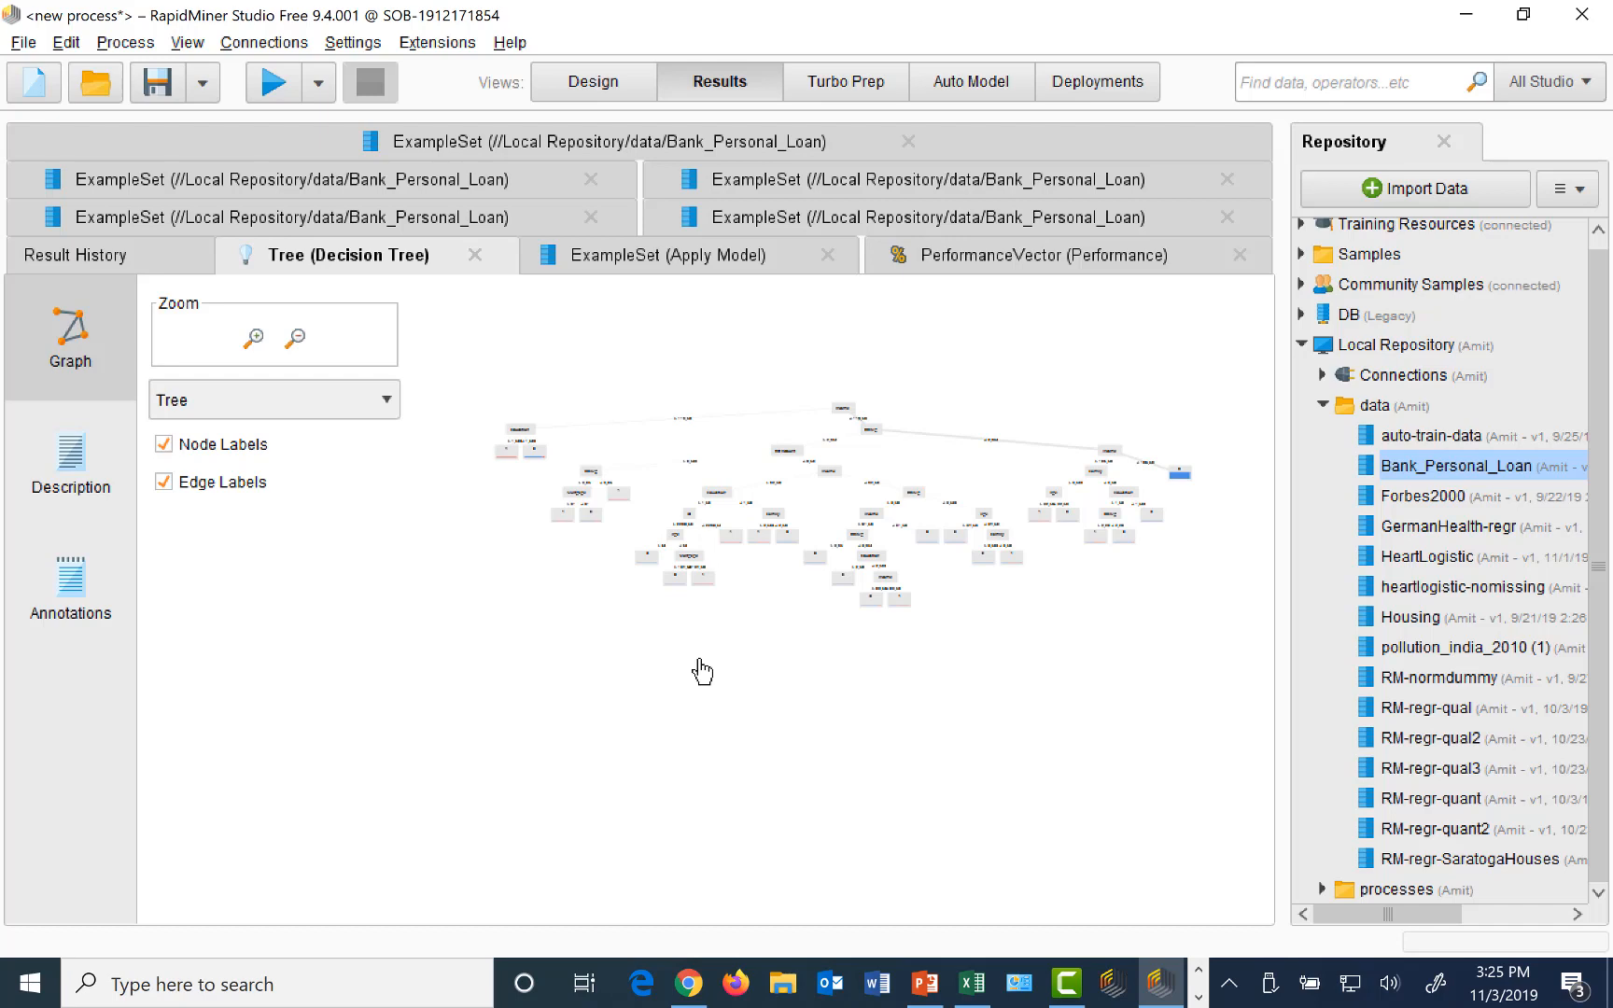
Set the Decision Tree operator's minimal leaf size to 10 and minimal size for split to 20
{"action": "left_click", "coordinate": [602, 88]}
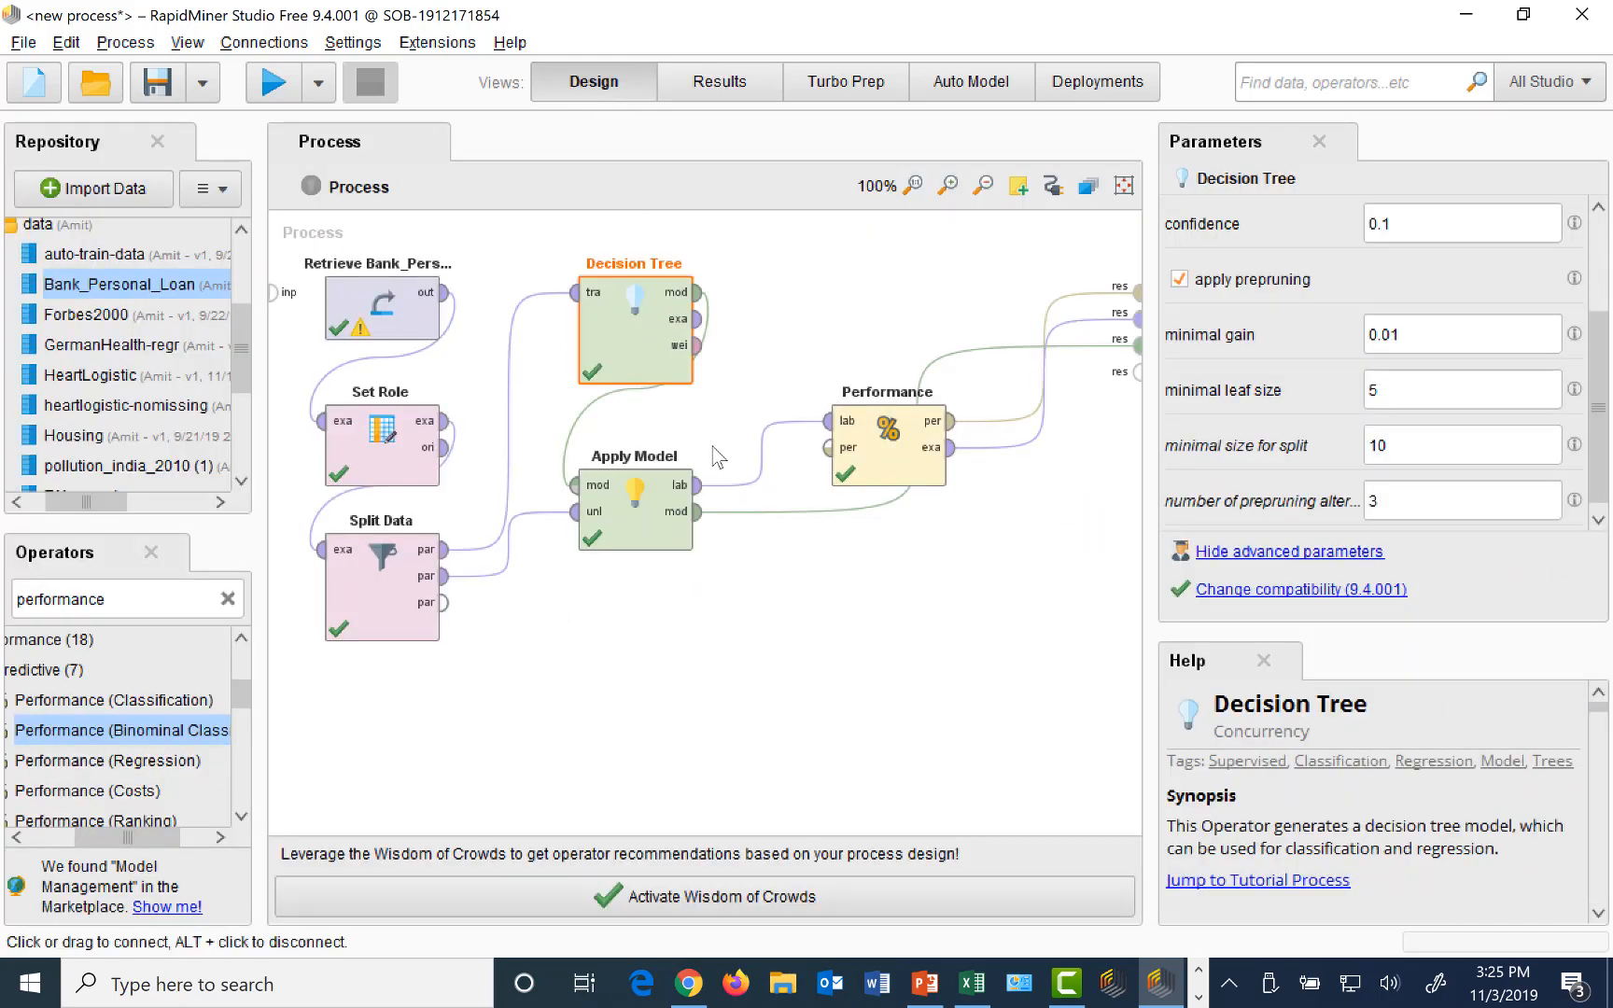
{"action": "left_click", "coordinate": [1415, 392]}
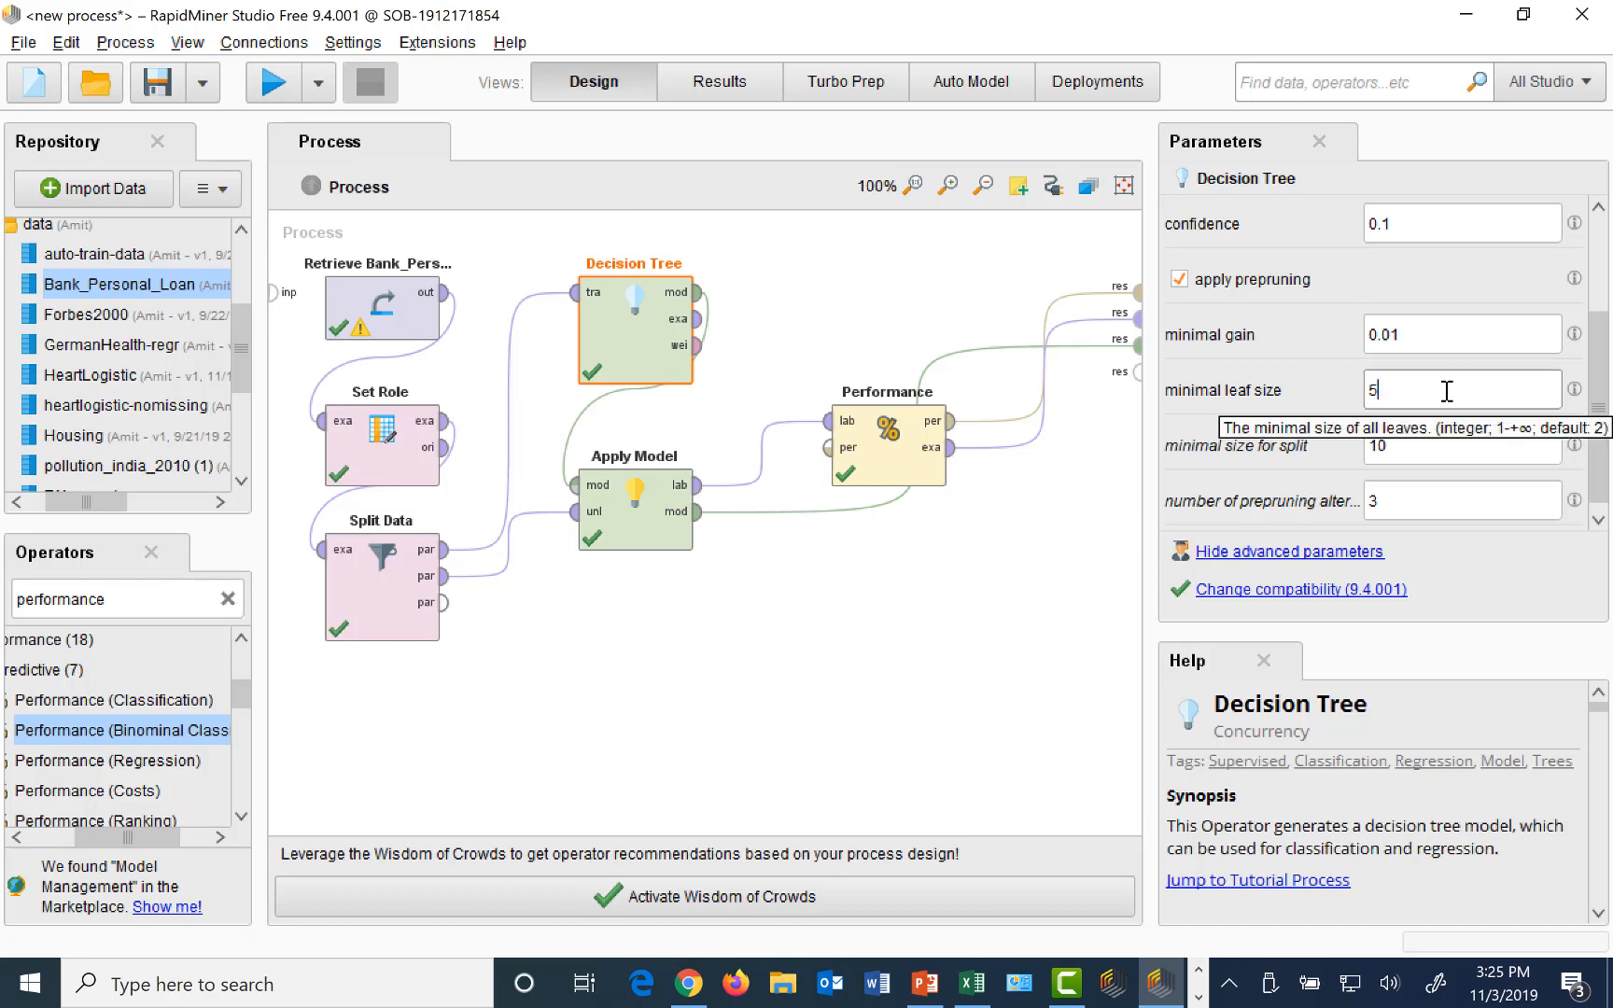
{"action": "key", "text": "BackSpace"}
{"action": "type", "text": "10"}
{"action": "left_click", "coordinate": [1425, 443]}
{"action": "key", "text": "BackSpace"}
{"action": "key", "text": "BackSpace"}
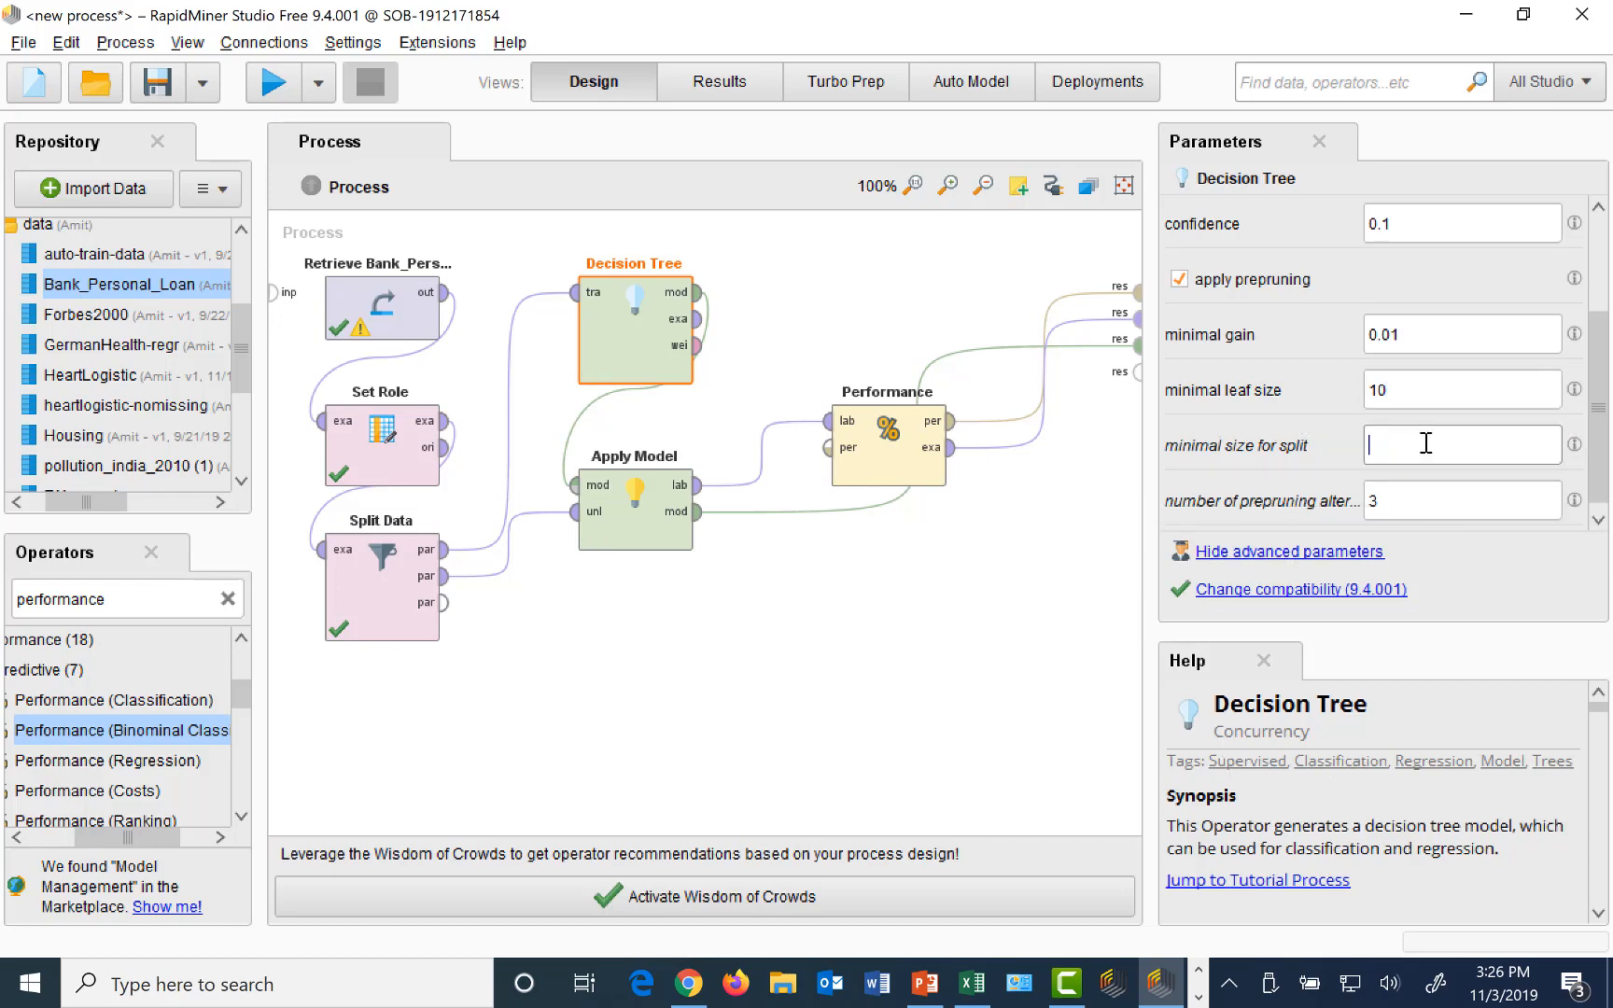
{"action": "type", "text": "20"}
Run the process with the larger leaf and split sizes and inspect the tree's leaf nodes and accuracy confusion matrix
{"action": "left_click", "coordinate": [276, 86]}
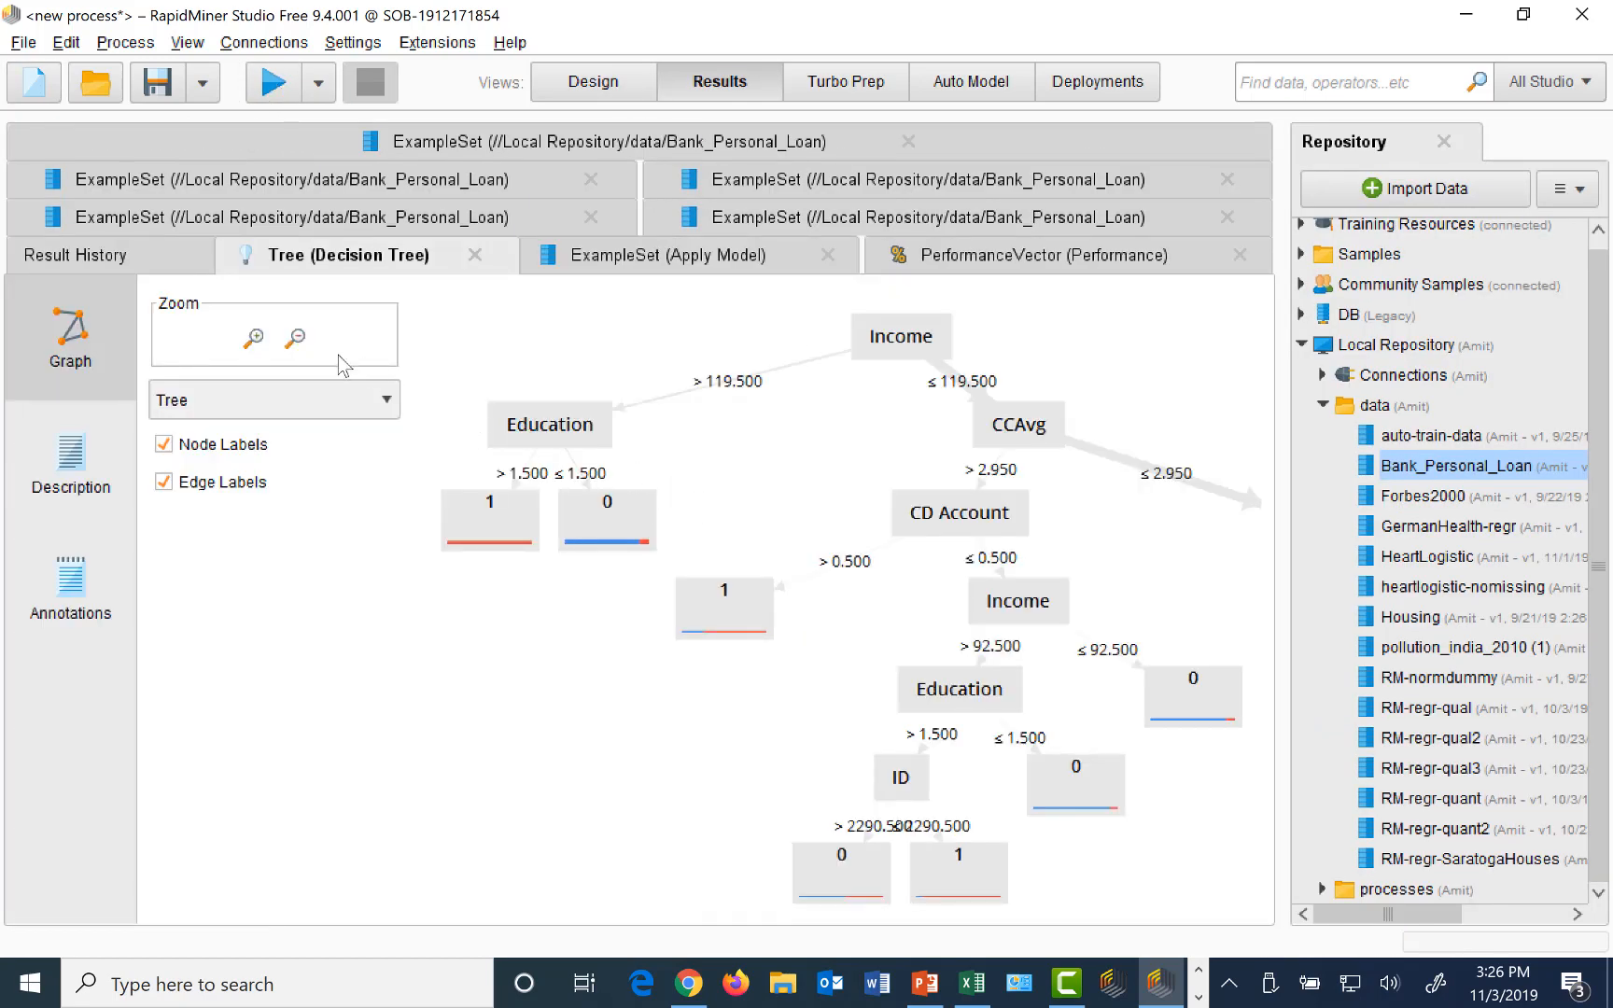
{"action": "left_click", "coordinate": [295, 342]}
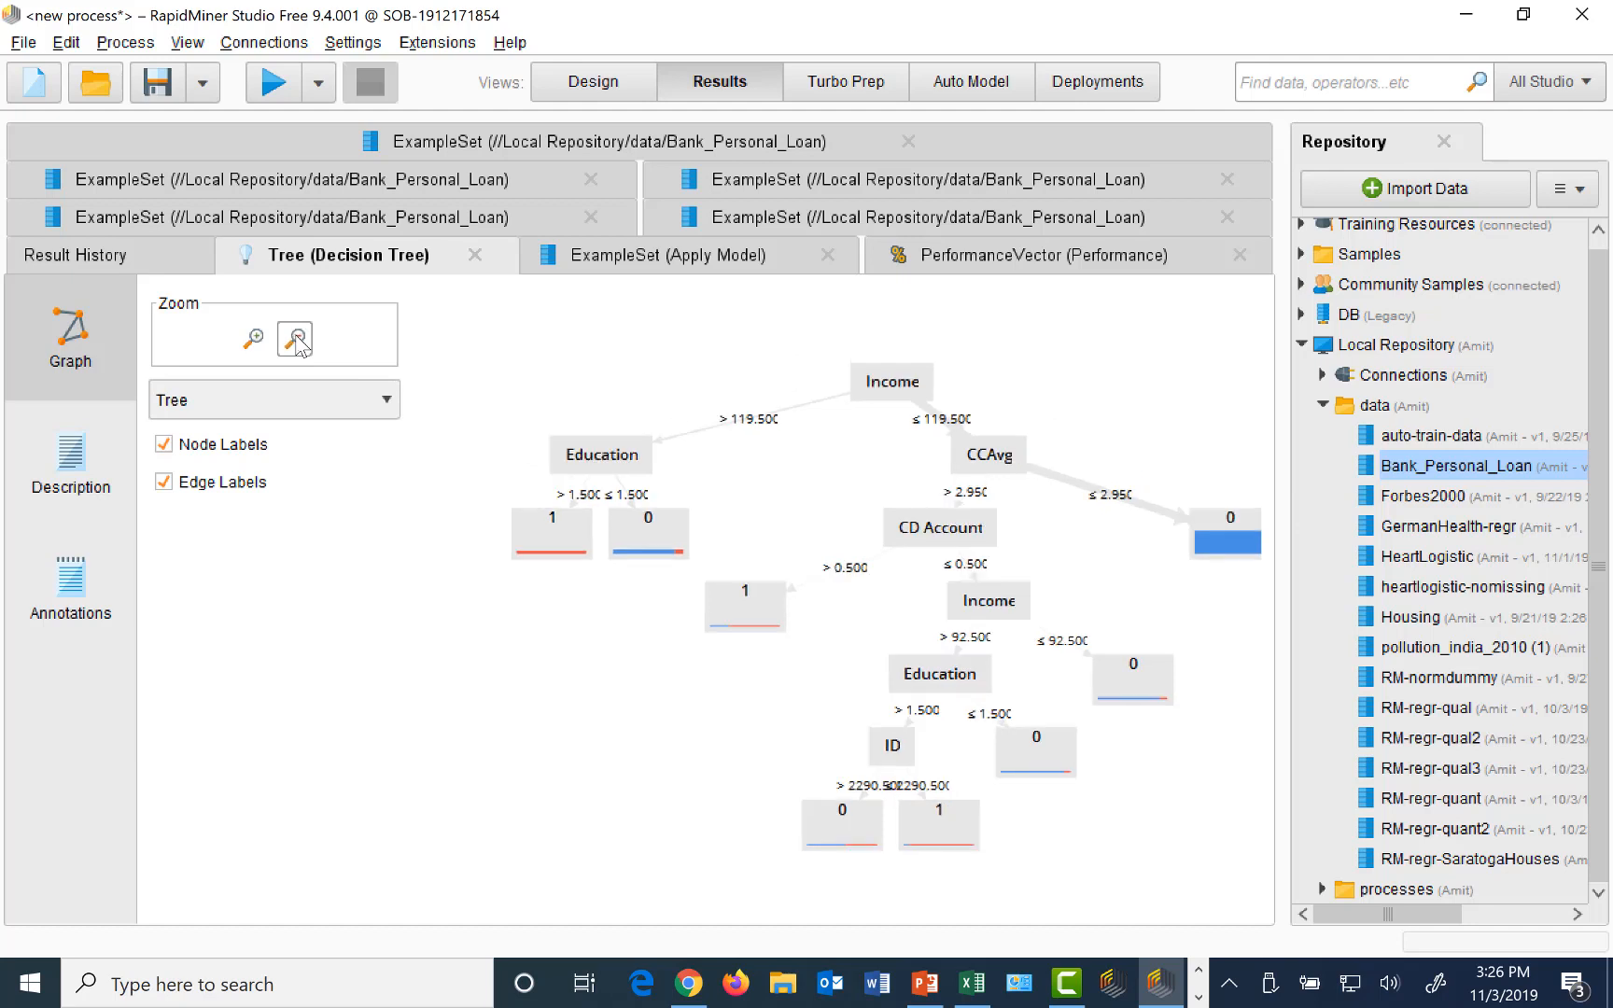
{"action": "left_click", "coordinate": [295, 342]}
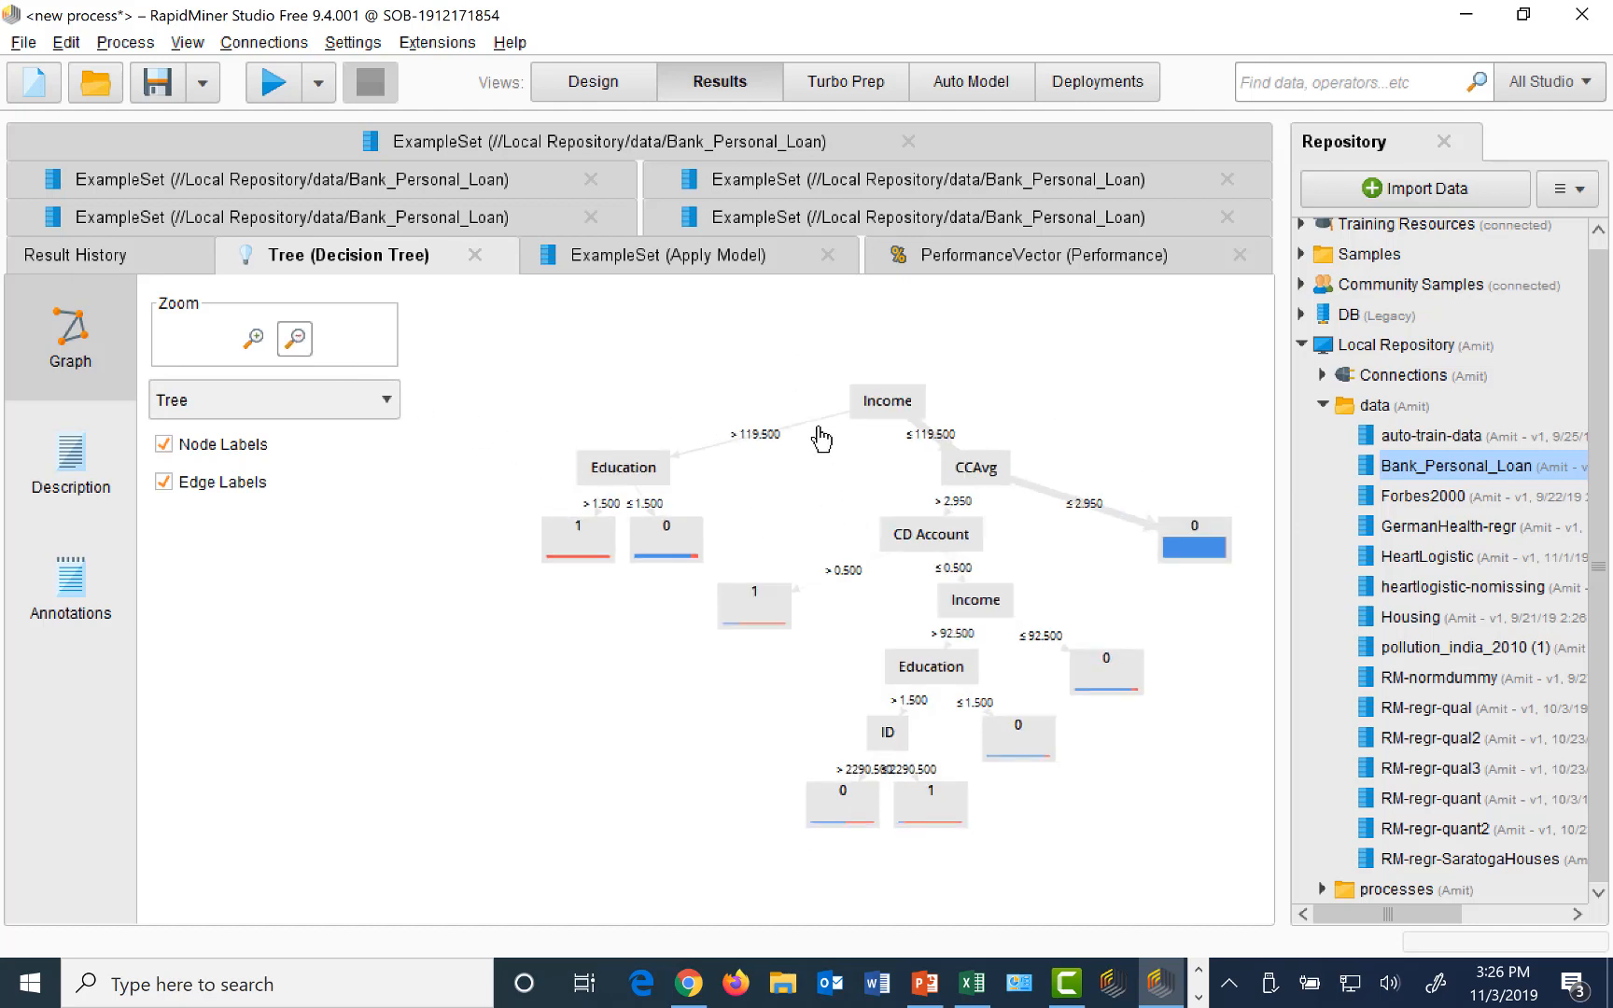
{"action": "left_click_drag", "start_coordinate": [822, 431], "coordinate": [758, 401]}
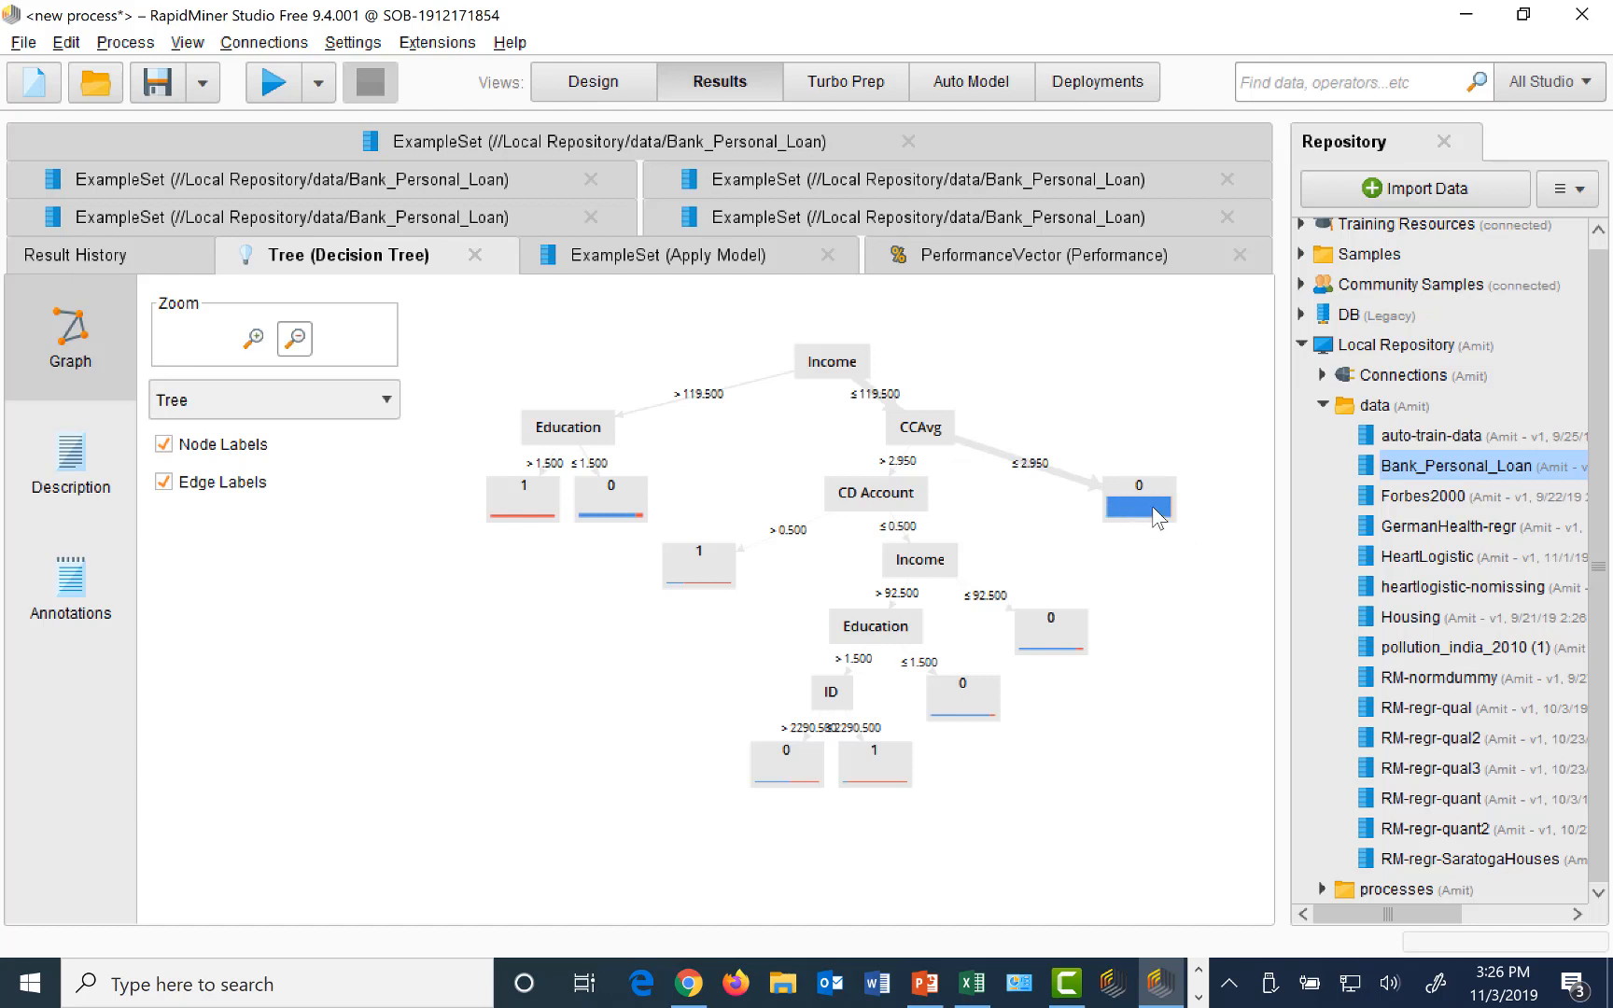
{"action": "mouse_move", "coordinate": [1153, 507]}
{"action": "mouse_move", "coordinate": [520, 511]}
{"action": "mouse_move", "coordinate": [776, 780]}
{"action": "left_click", "coordinate": [945, 277]}
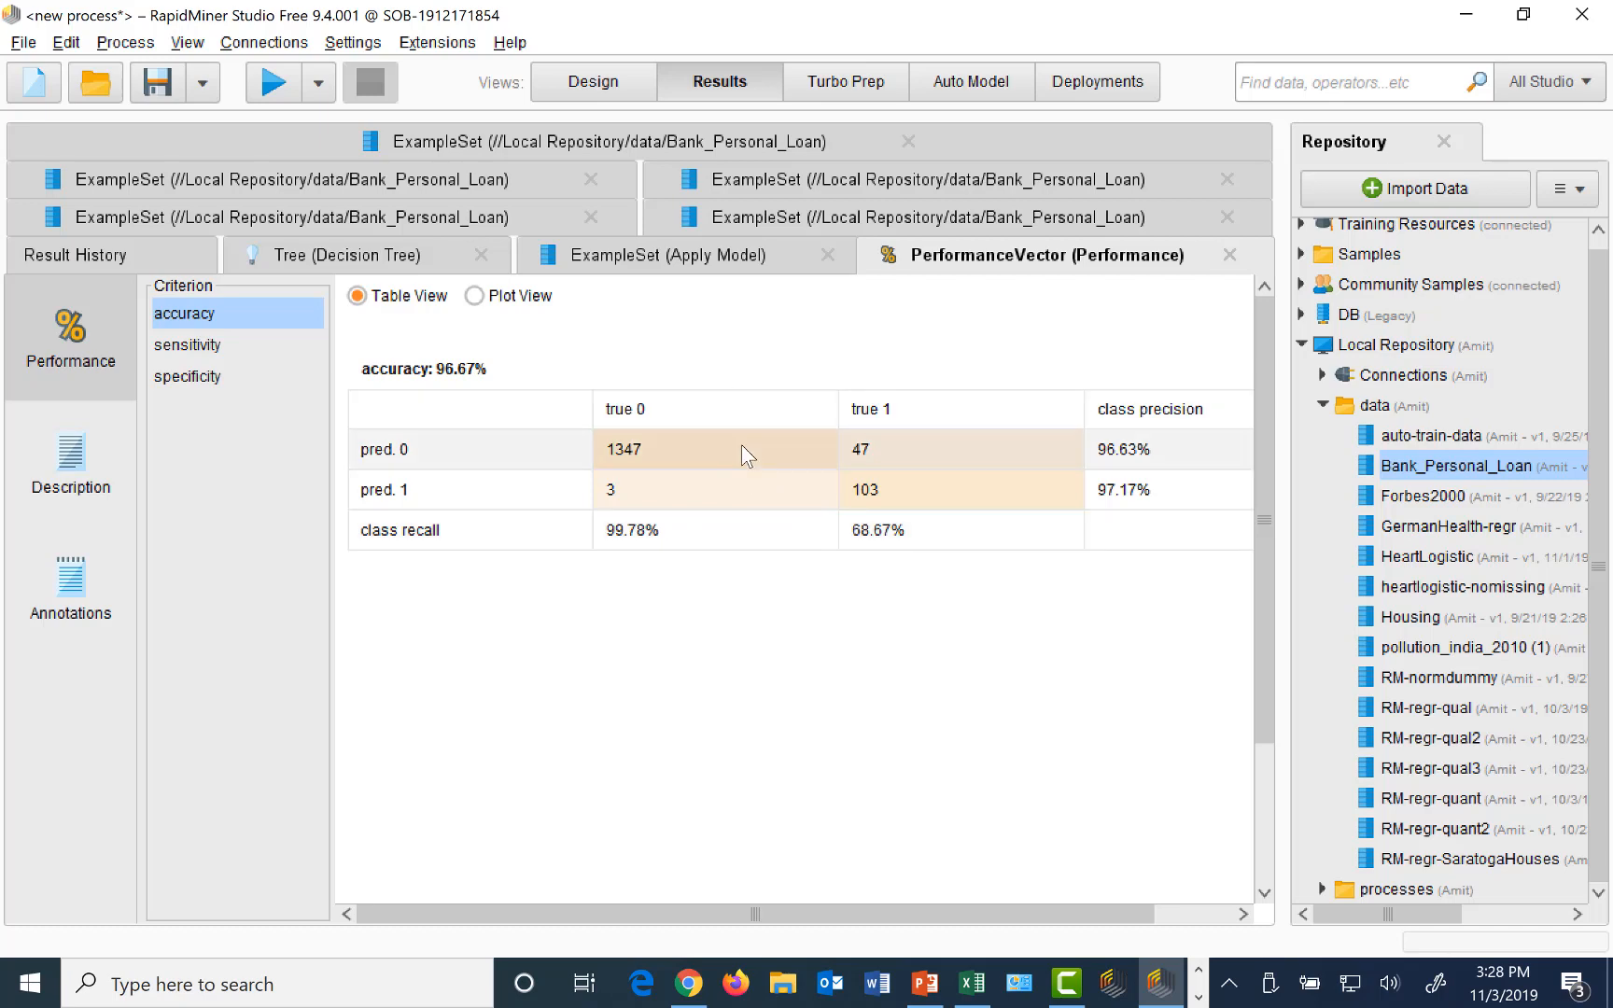
{"action": "left_click", "coordinate": [573, 84]}
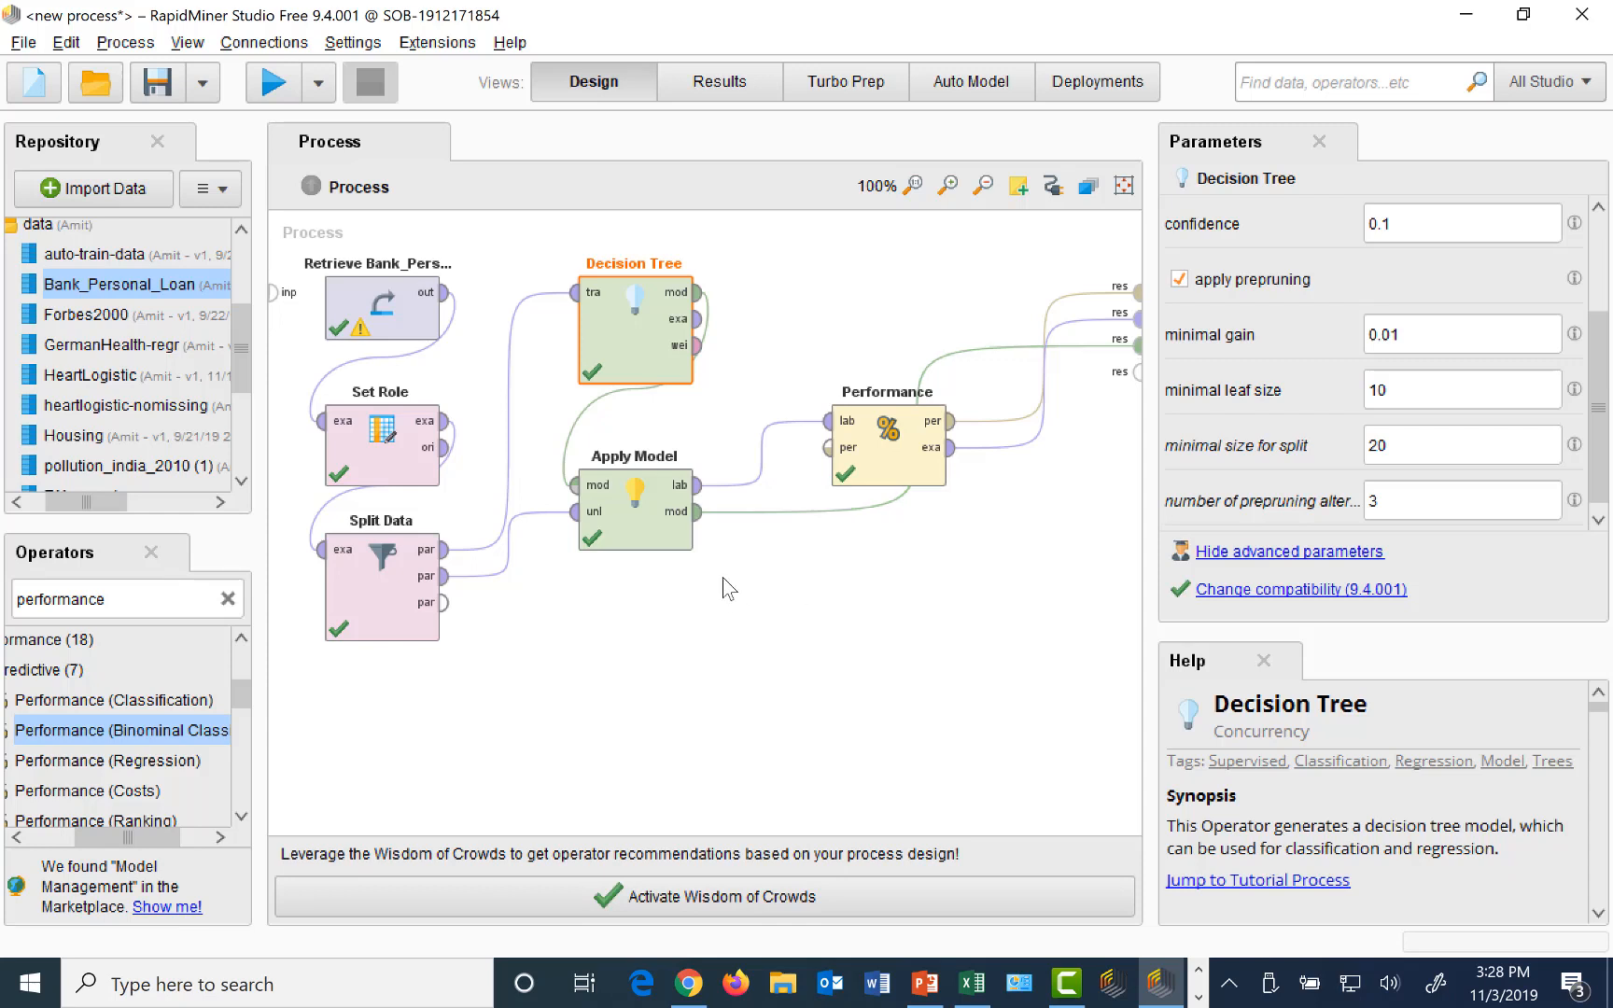